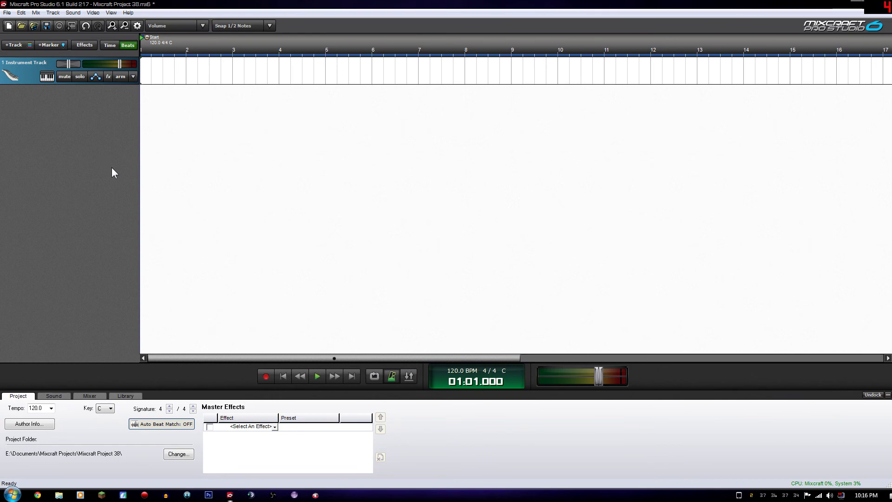
Step: Load The CS Bass One from the VSTi Instruments category as the instrument of track 1
click(44, 79)
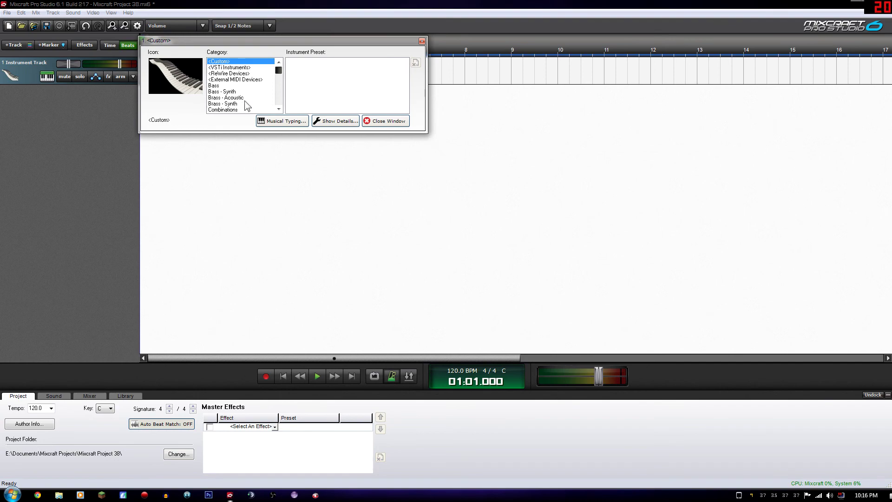
scroll(275, 74, down, 6)
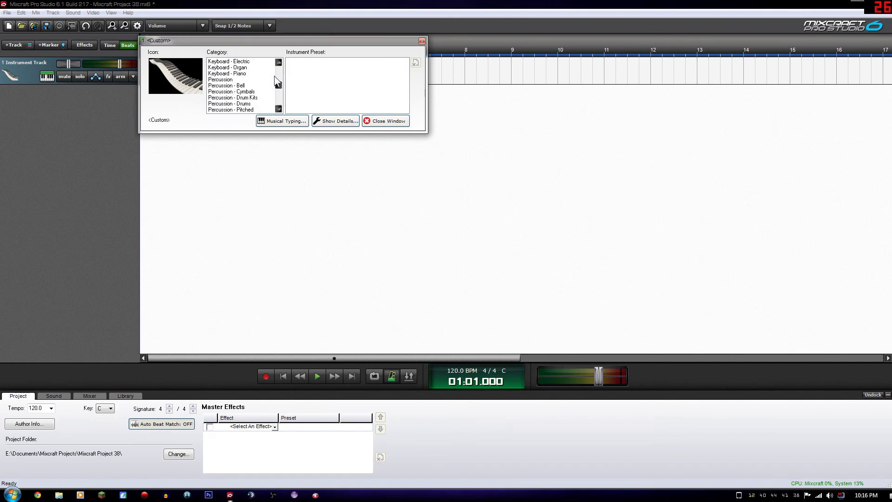
scroll(274, 76, up, 6)
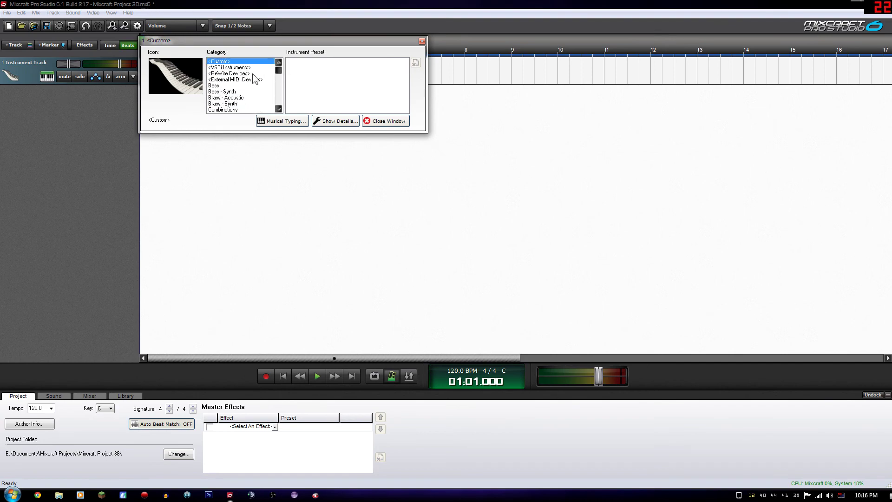
click(219, 67)
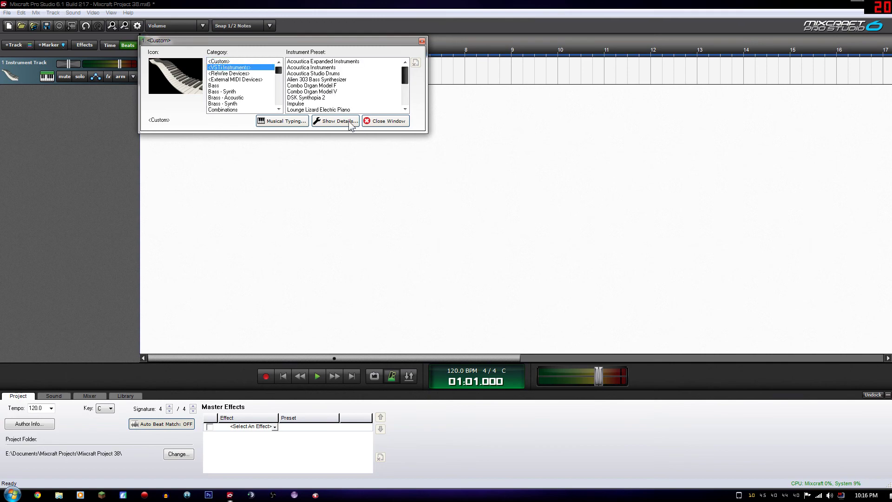
drag(330, 133, 308, 254)
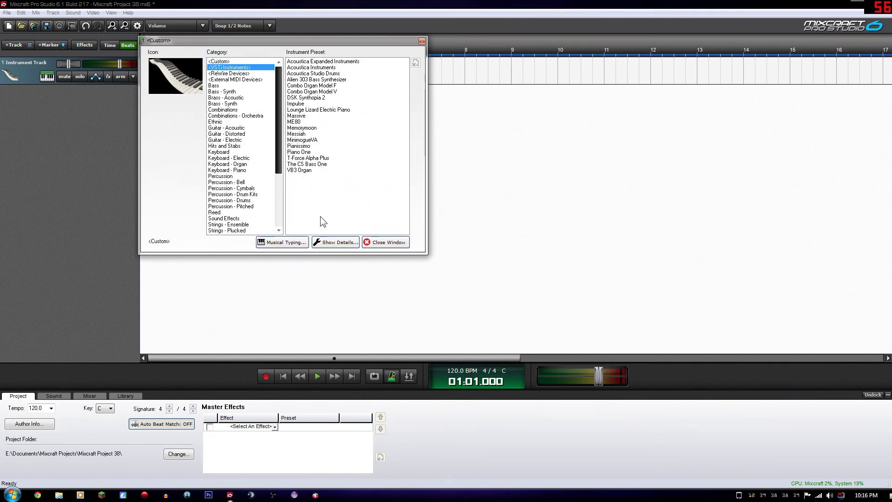
click(305, 165)
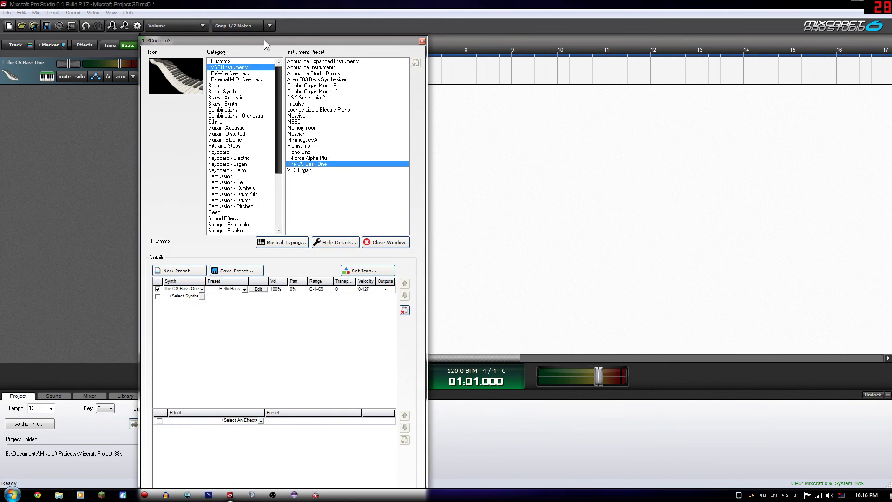
drag(264, 37, 337, 27)
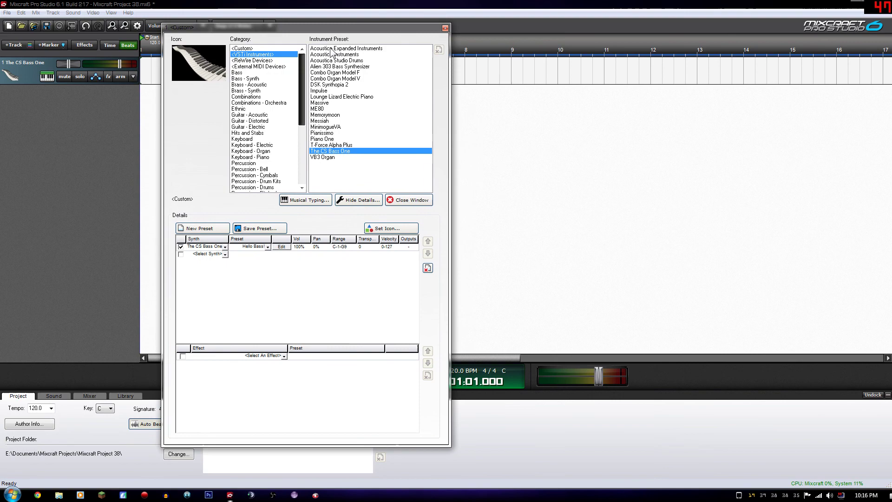
Step: Open The CS Bass One's editor, view its preset list, and place the editor beside the instrument window
click(281, 247)
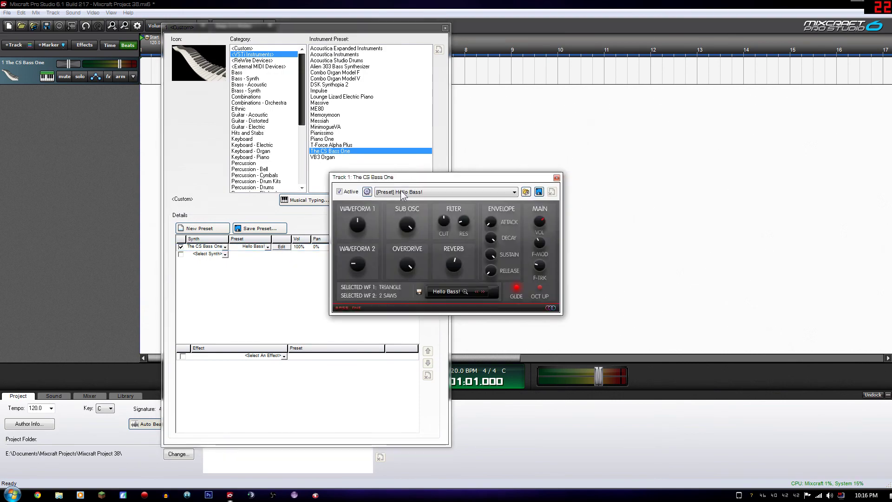
click(406, 193)
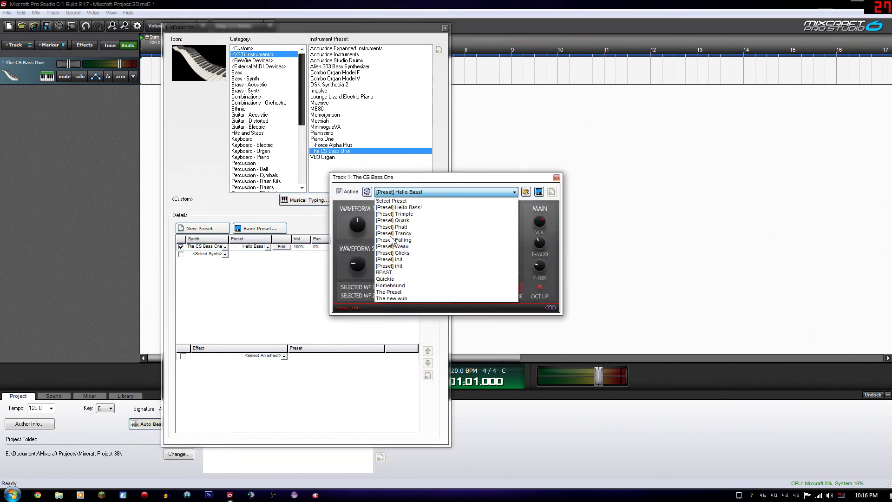
click(428, 189)
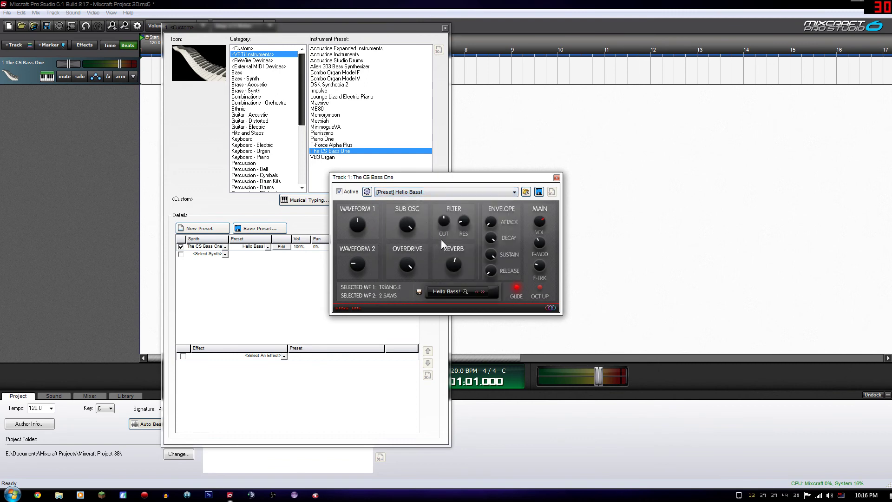
drag(421, 180, 565, 129)
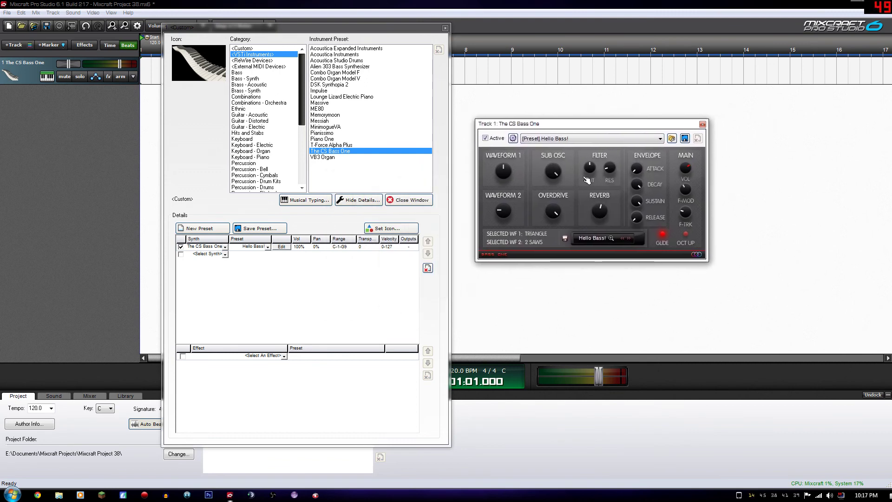
drag(409, 28, 410, 25)
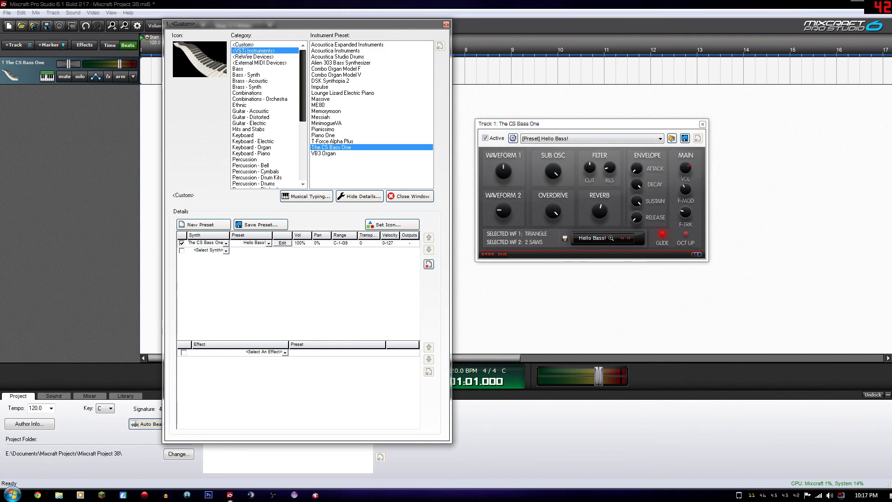
Step: Switch to Windows Explorer and open the Mixcraft folder in Program Files (x86) on the 2TB (E:) drive
click(59, 495)
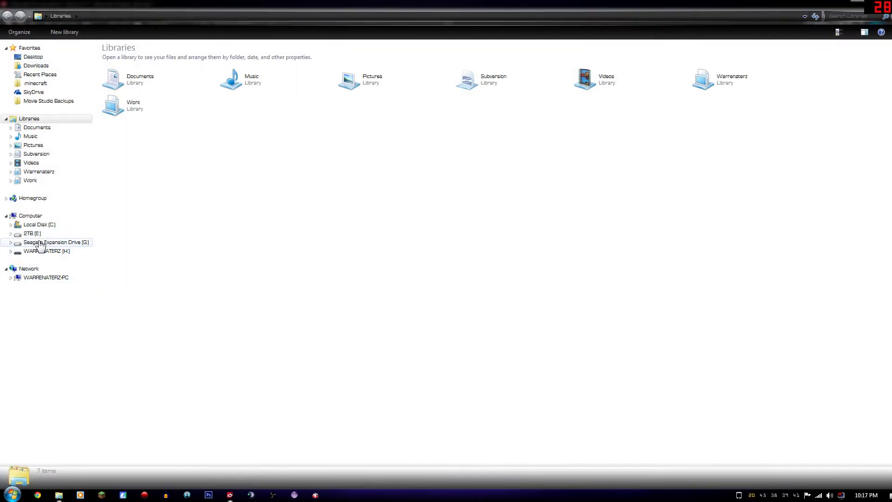
click(41, 234)
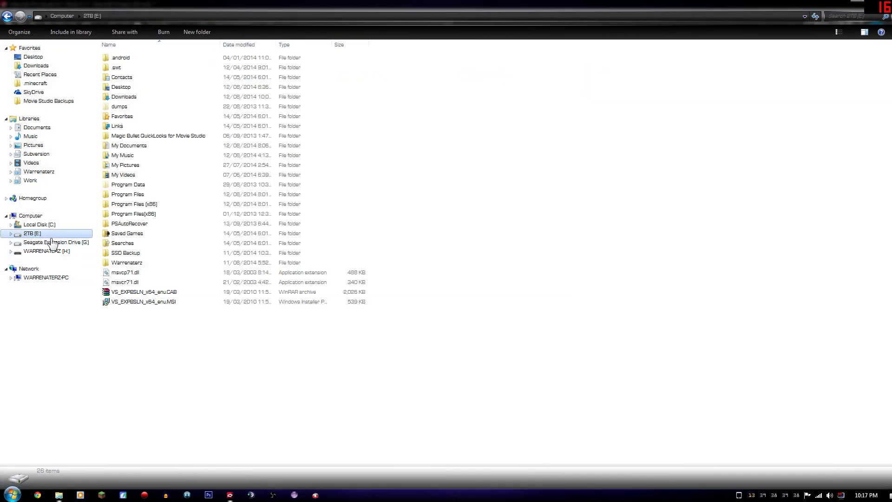
double_click(186, 205)
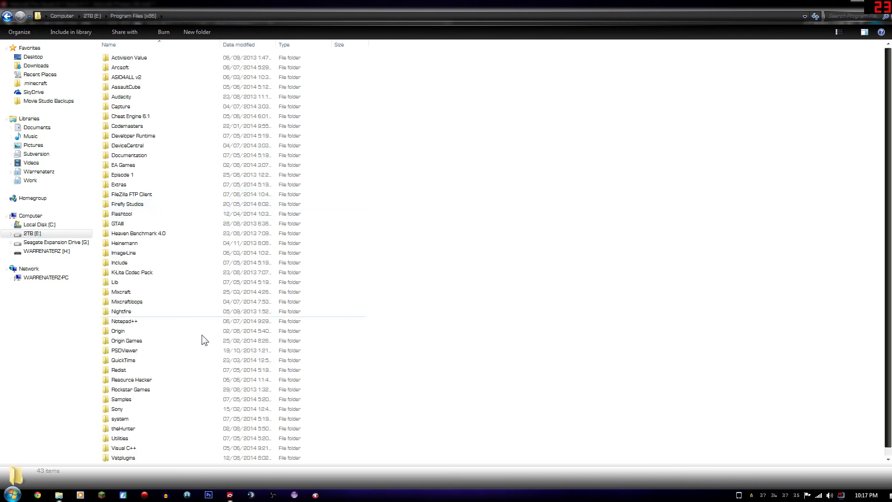
scroll(197, 347, down, 1)
scroll(172, 357, up, 1)
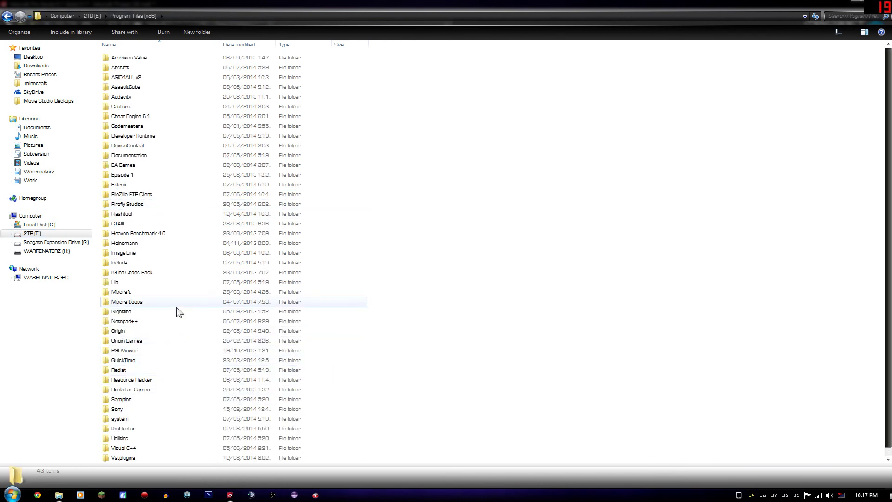
scroll(177, 306, down, 1)
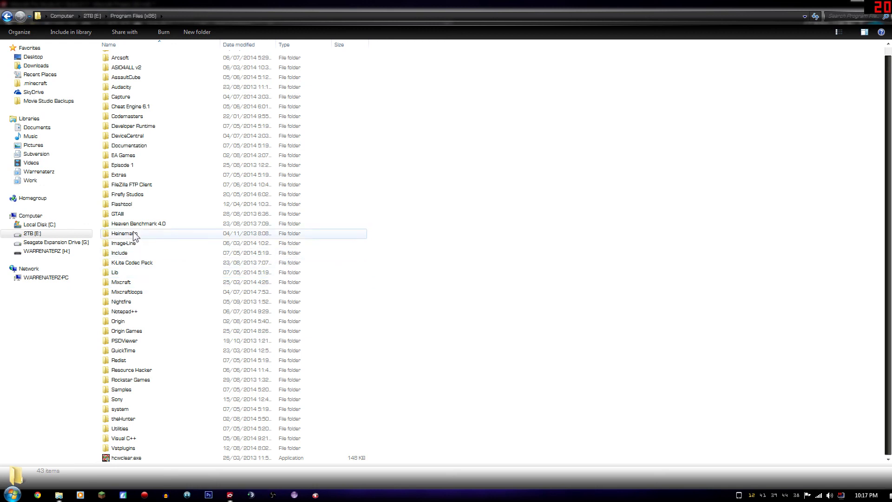
scroll(156, 235, up, 1)
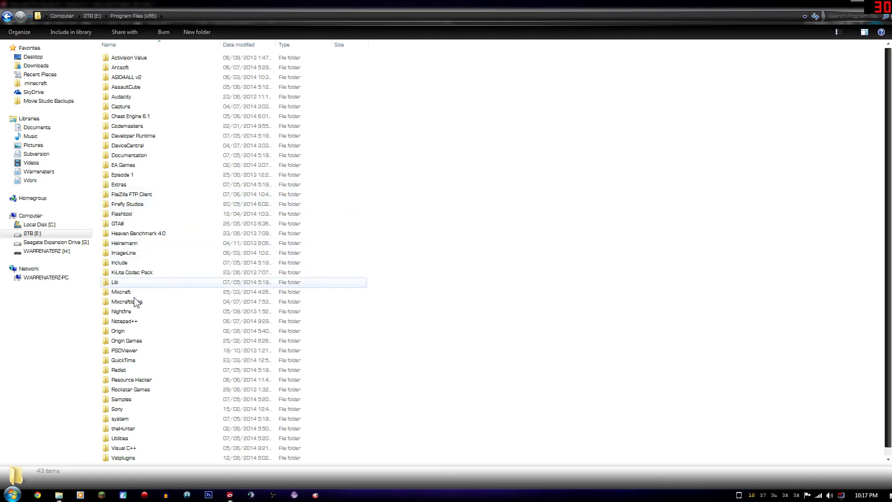
double_click(133, 293)
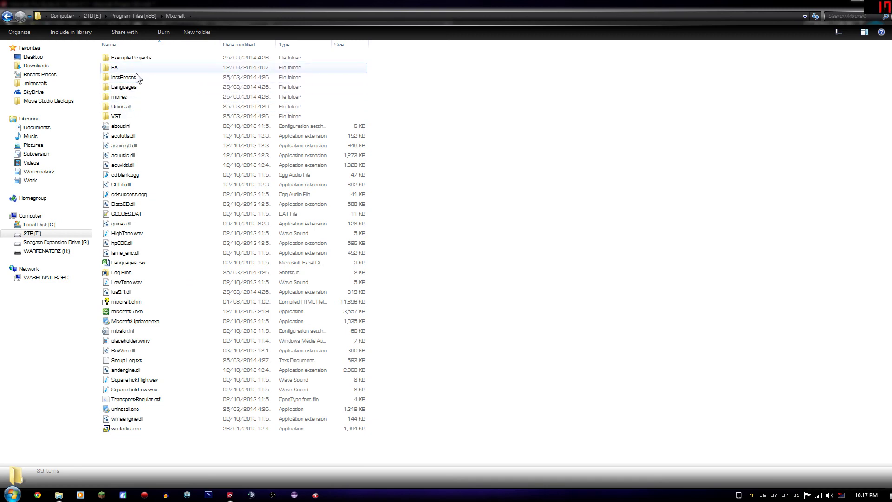
Step: View the plug-in files in the VST folder's 3rdParty subfolder, and close the Explorer window
double_click(139, 79)
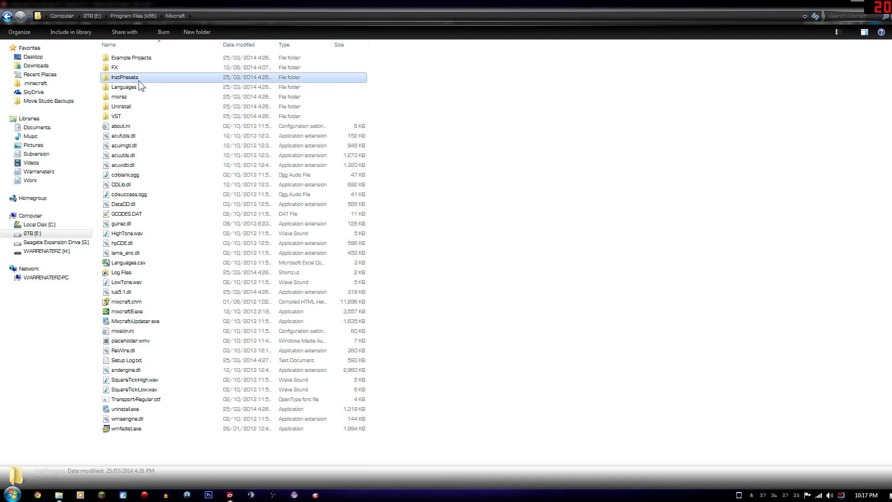
click(171, 16)
double_click(131, 116)
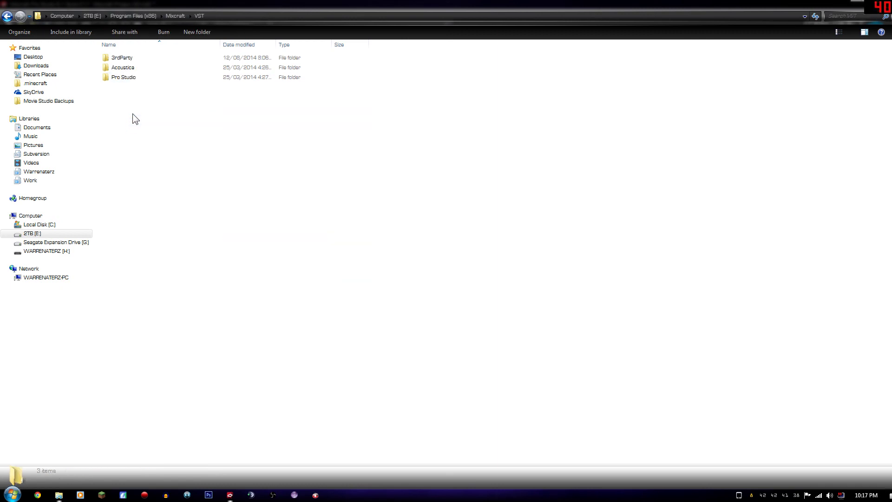
double_click(123, 58)
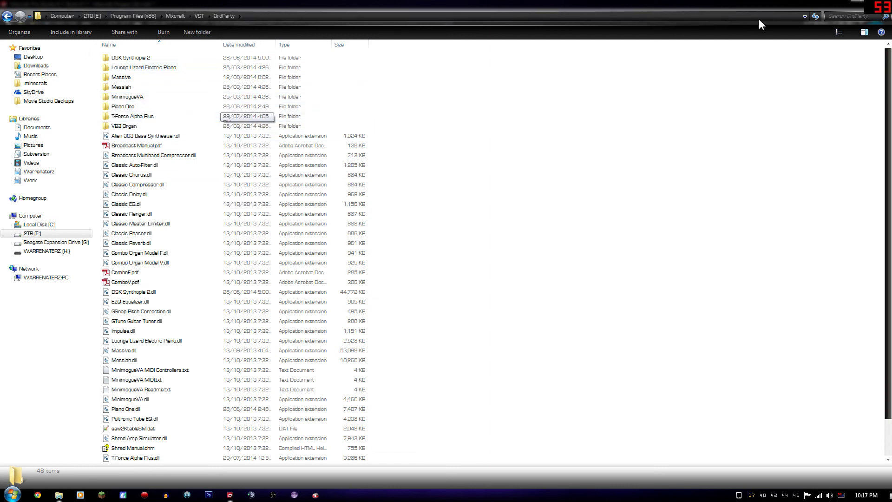
drag(798, 7, 827, 49)
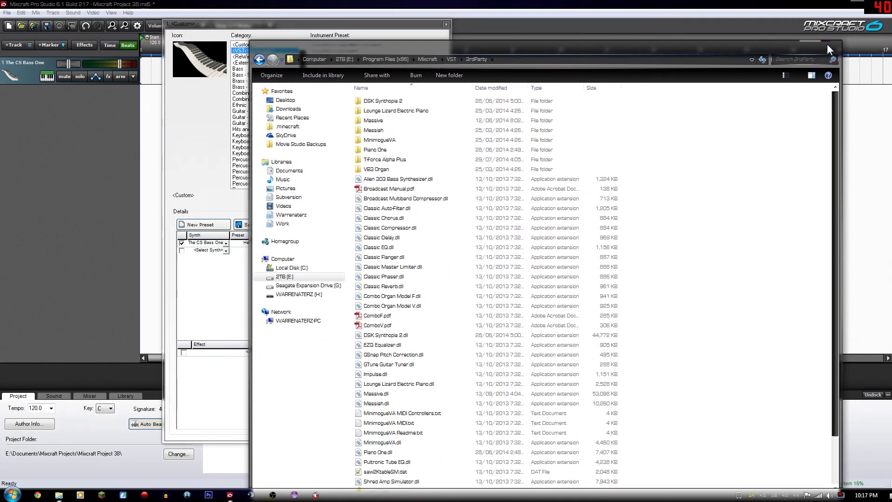
click(828, 44)
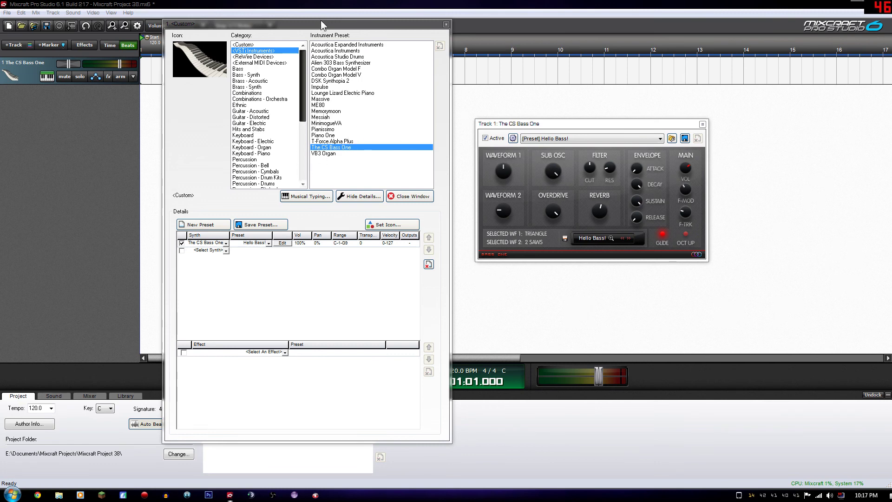
Step: Reopen track 1's instrument window and reposition it clear of the track controls
drag(319, 27, 313, 113)
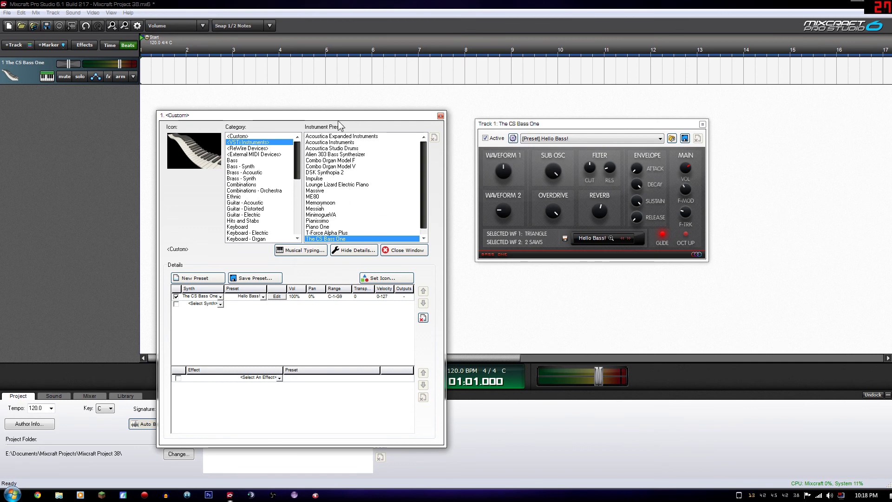
drag(278, 115, 288, 82)
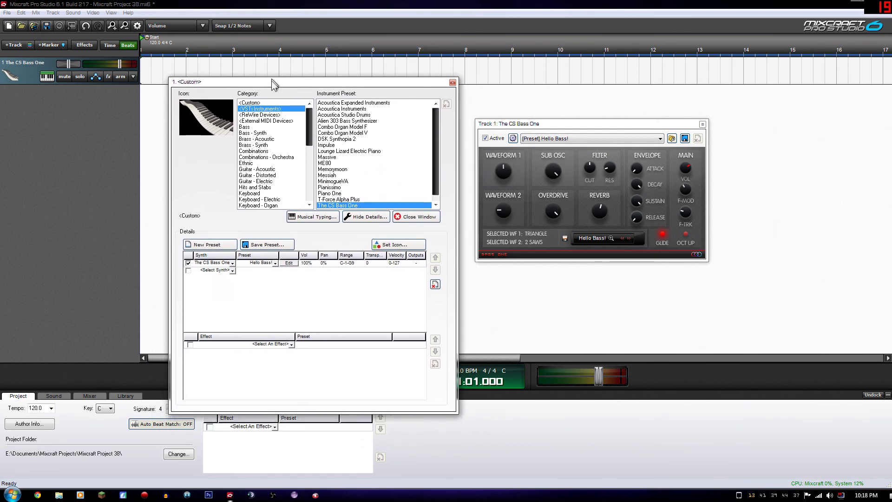
click(47, 77)
click(47, 76)
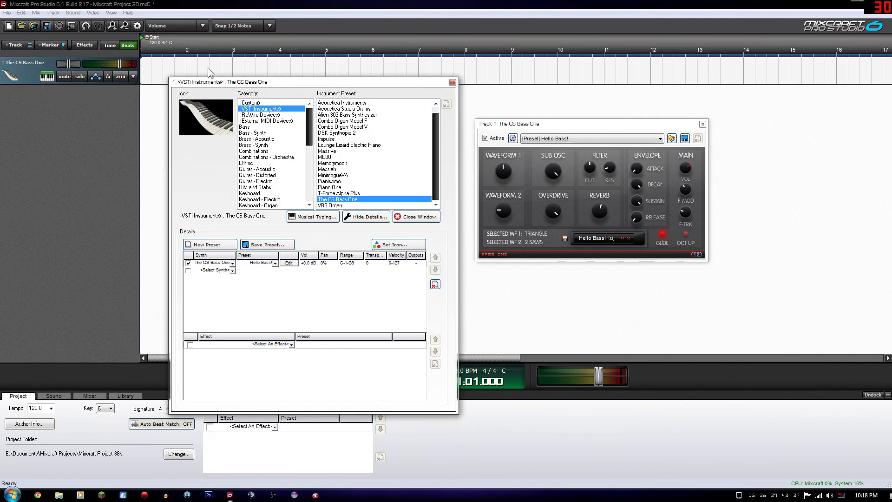
drag(205, 84, 190, 51)
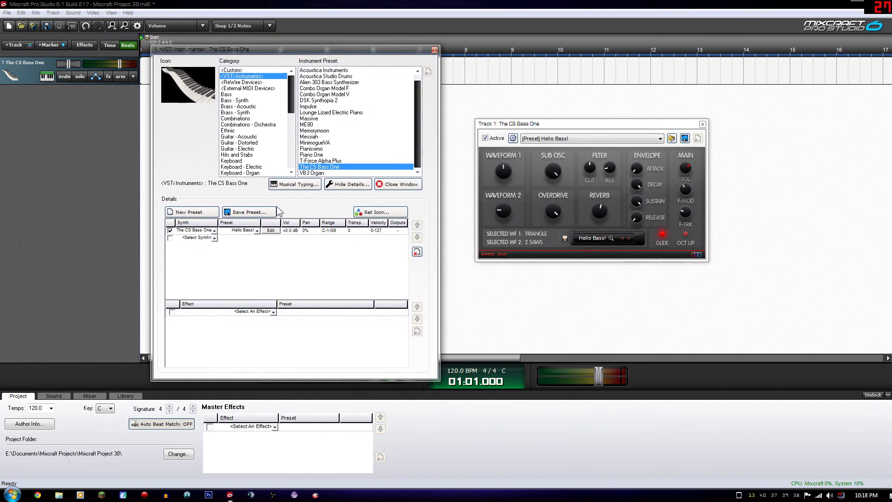
Step: Open Musical Typing below the synth editor, play test notes, and lower track 1's volume
click(296, 184)
drag(406, 174, 579, 246)
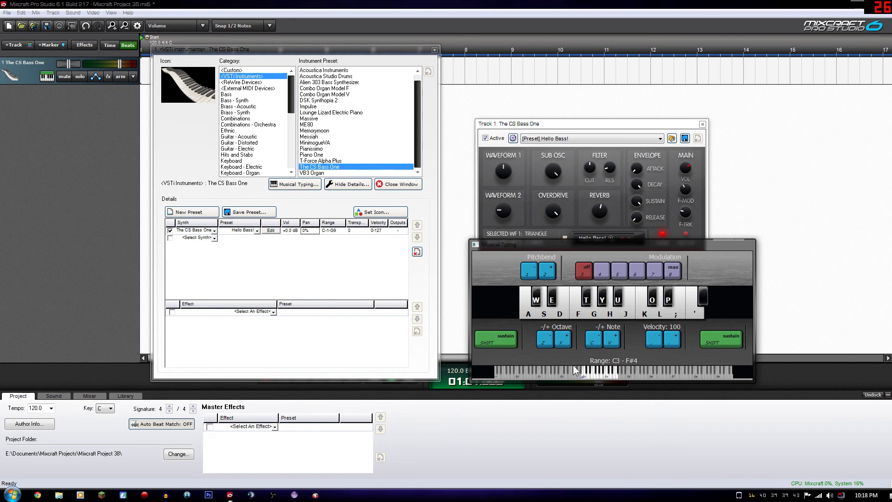
key(f)
click(328, 250)
drag(120, 63, 92, 66)
key(f)
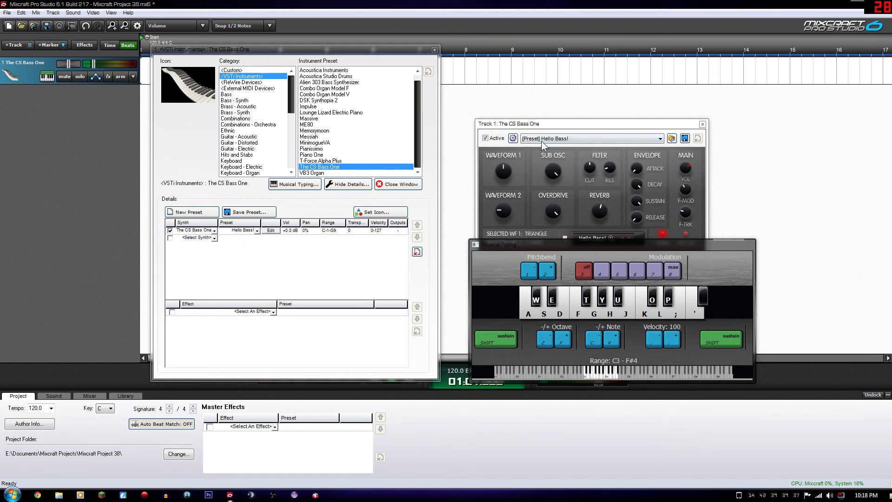
Step: Load the Quark preset in The CS Bass One and play test notes with Musical Typing
drag(556, 124, 545, 85)
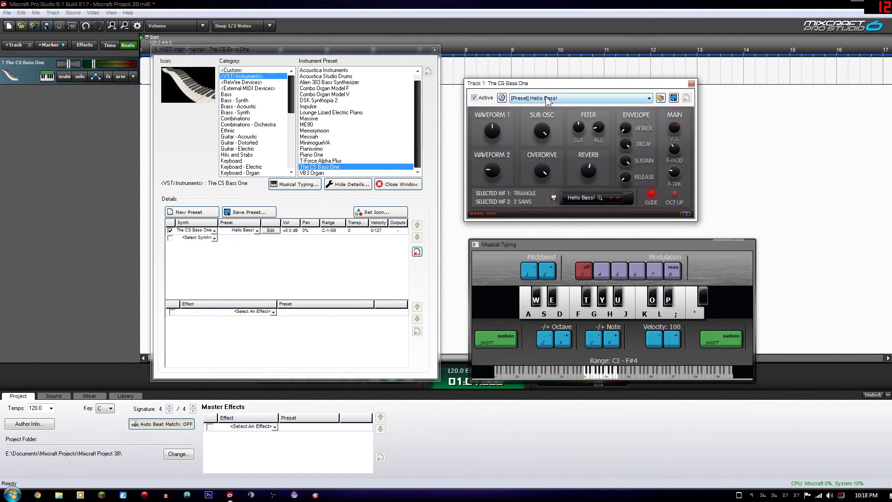
click(545, 96)
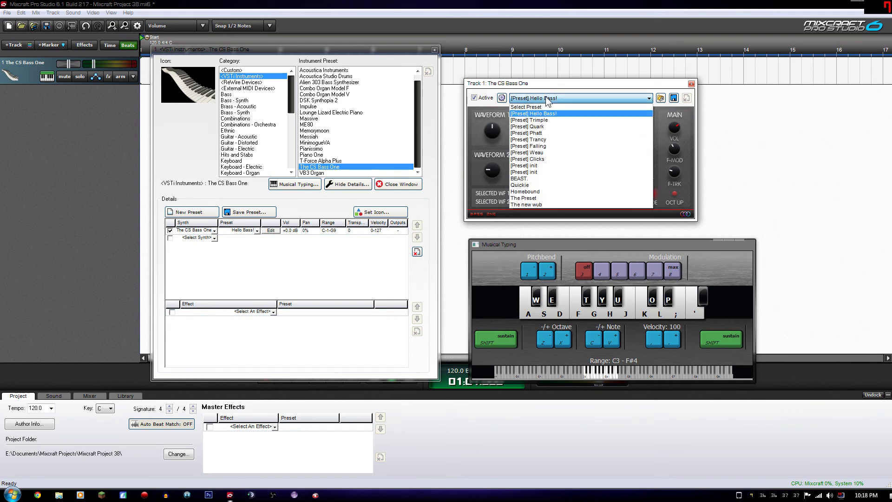
click(547, 127)
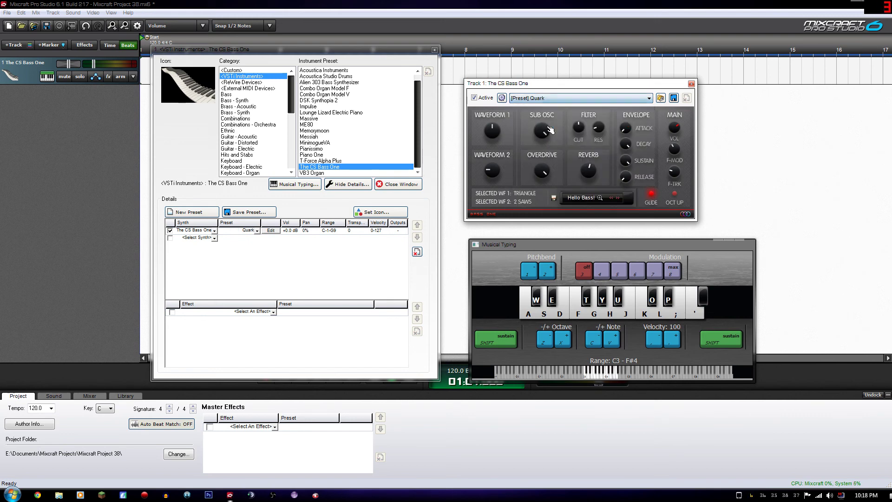
click(524, 246)
key(f)
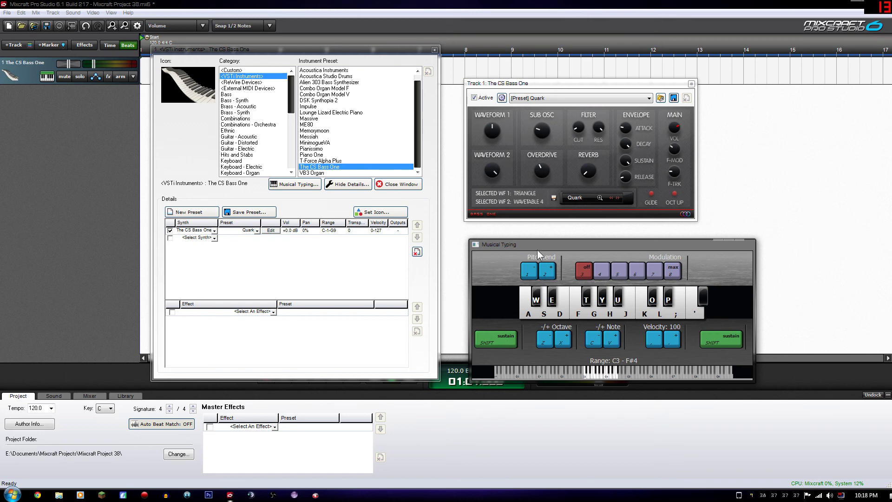
key(f)
drag(500, 87, 505, 96)
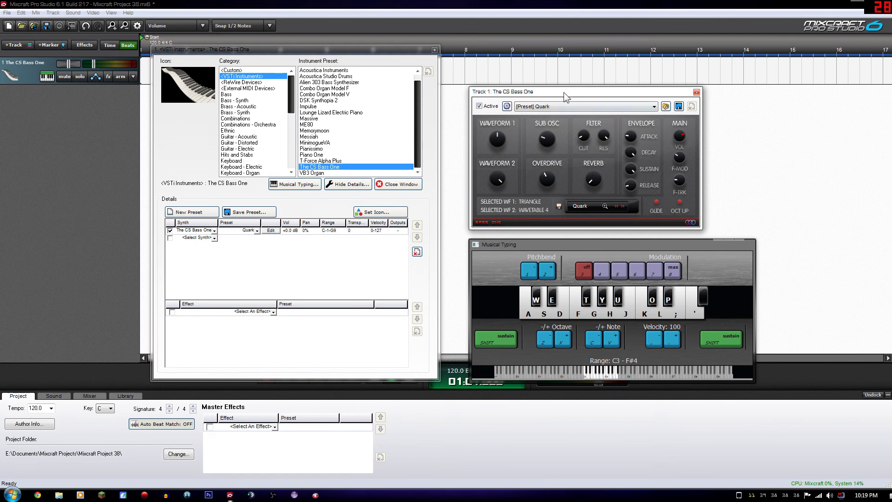
Step: Set Waveform 1 to Square and turn up the Sub Osc knob, playing a test note with Musical Typing
mouse_move(565, 92)
mouse_down()
mouse_move(576, 96)
mouse_move(567, 99)
mouse_up()
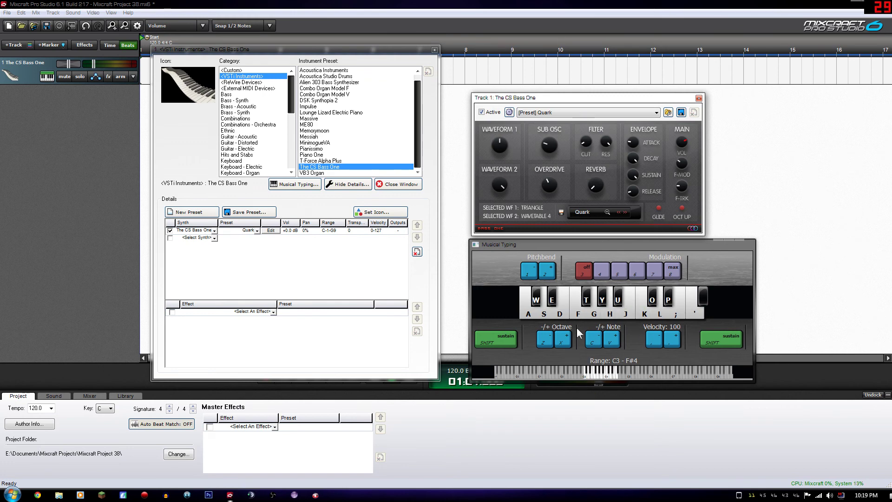
drag(548, 96, 546, 91)
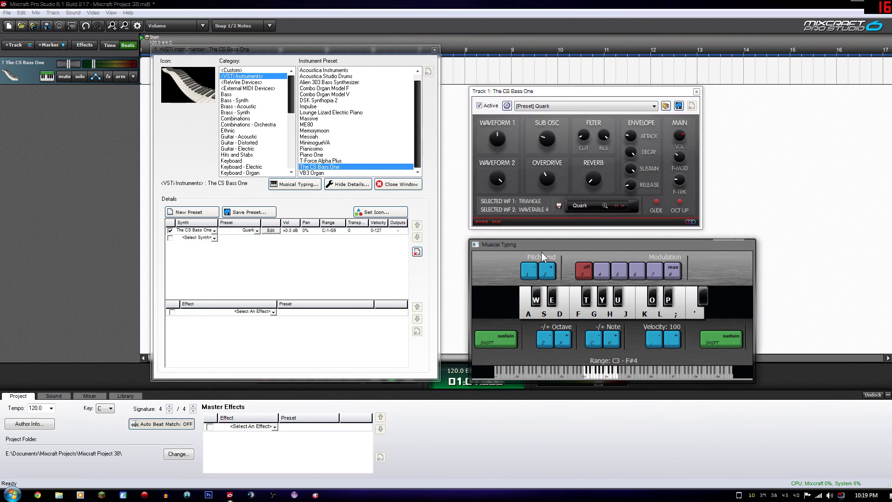
key(g)
drag(496, 138, 496, 107)
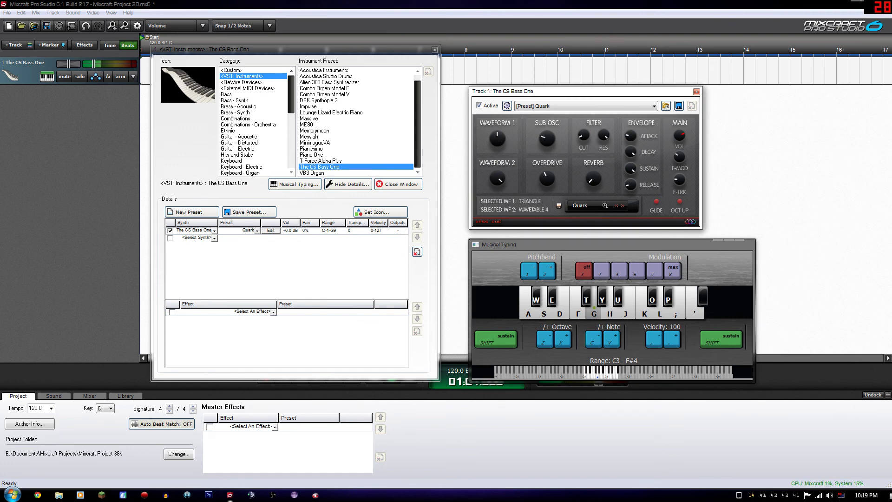
drag(546, 141, 546, 90)
click(584, 248)
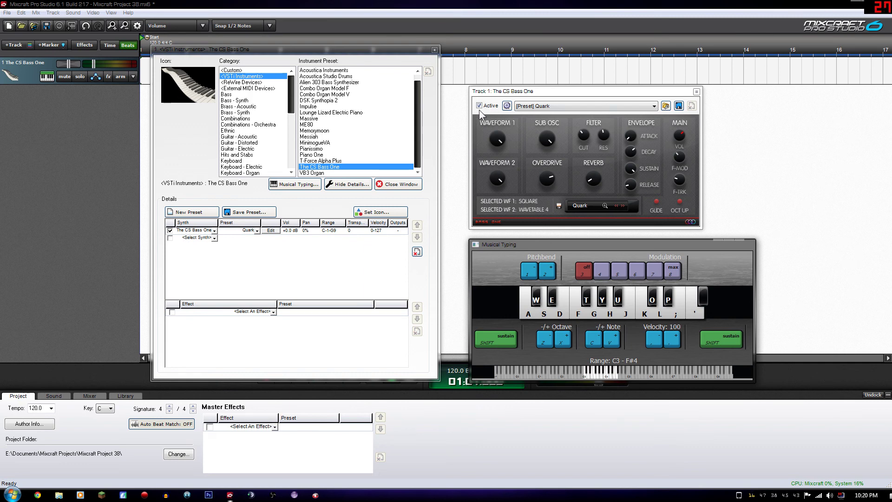
Step: Save the modified synth settings as a preset named "New"
click(679, 106)
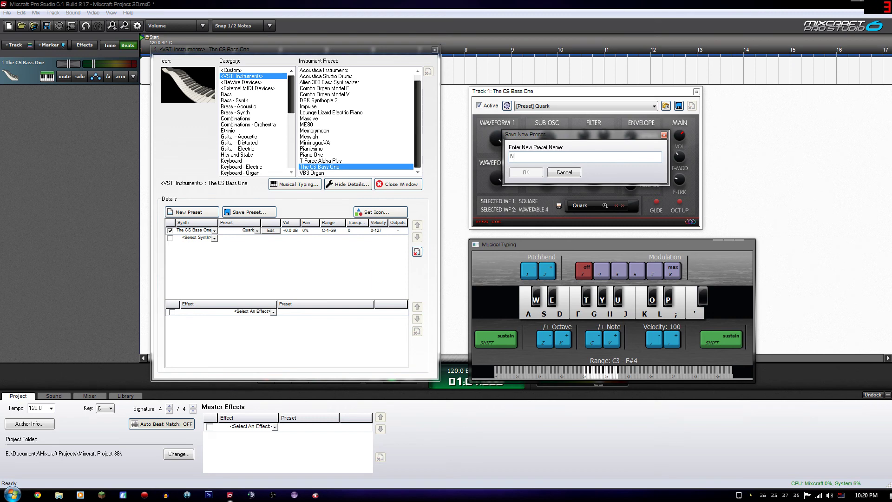
text(New)
key(Return)
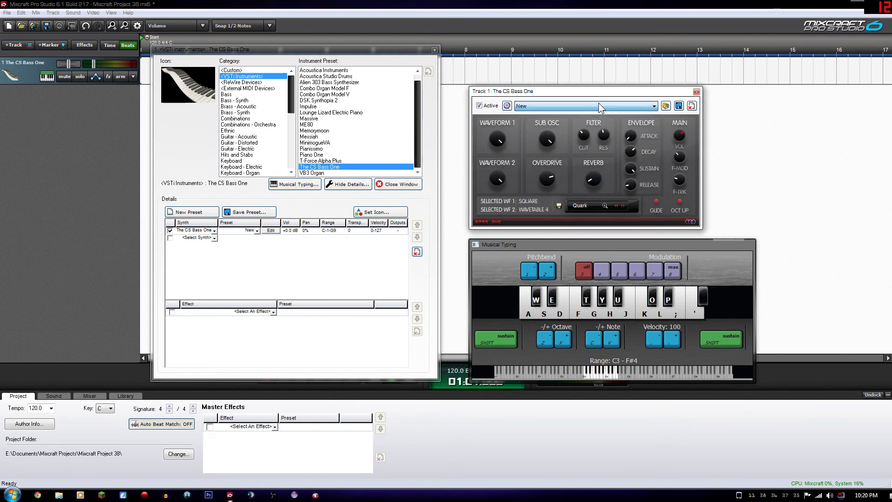
Step: Turn Waveform 1 and Waveform 2 through their wave shapes, return them to Square and Wavetable 4, and play a test note
drag(496, 136, 496, 136)
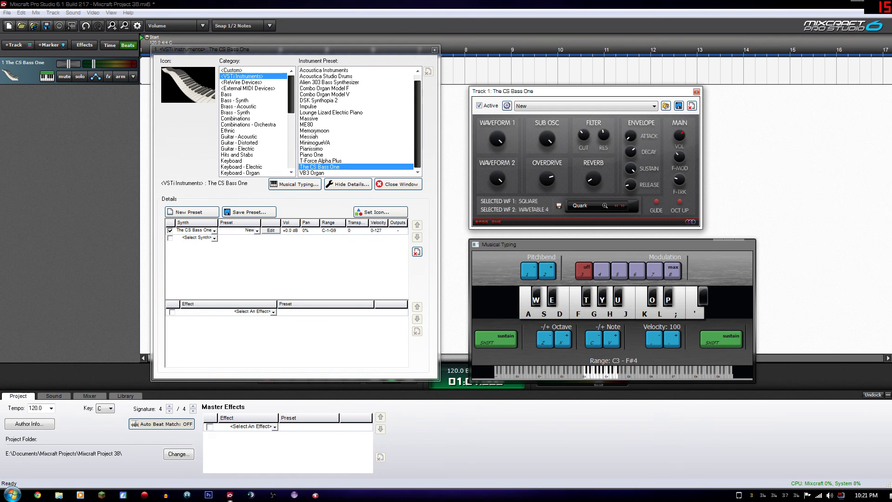
drag(498, 138, 497, 186)
drag(498, 139, 498, 117)
drag(497, 116, 497, 98)
drag(497, 178, 497, 219)
click(598, 252)
key(f)
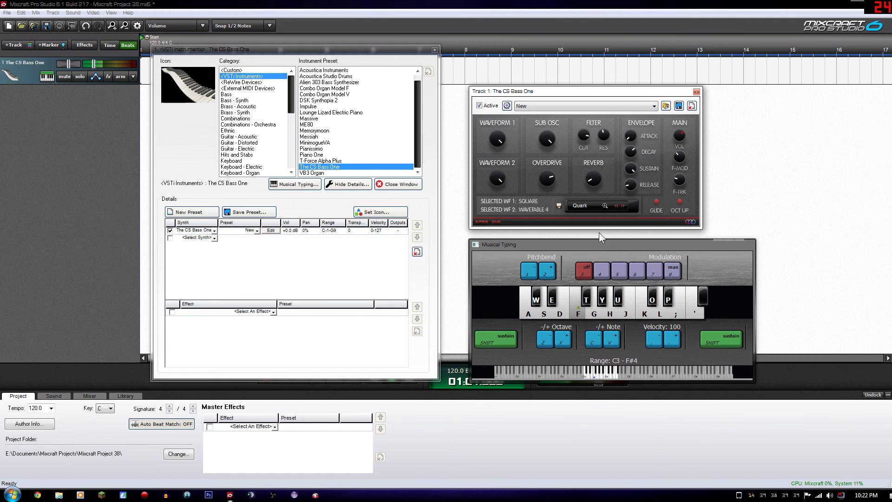
Step: Adjust the Filter's CUT and RES knobs, playing test notes between the changes
click(592, 245)
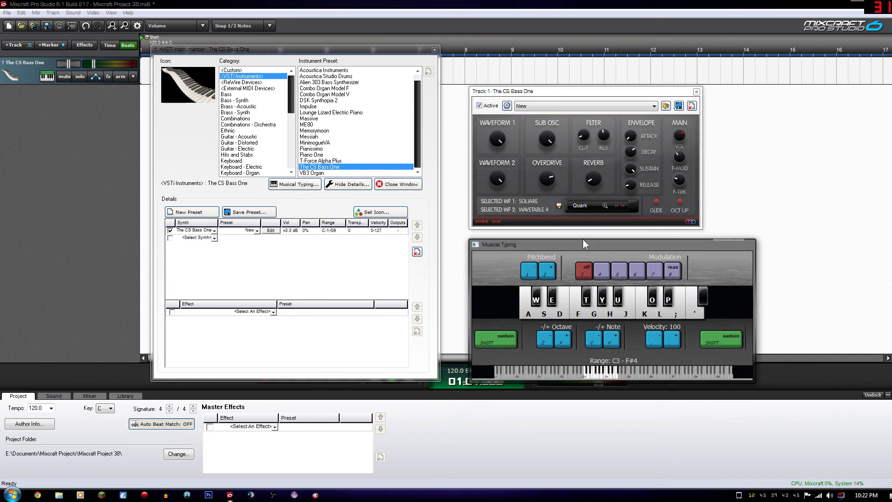
key(f)
click(585, 133)
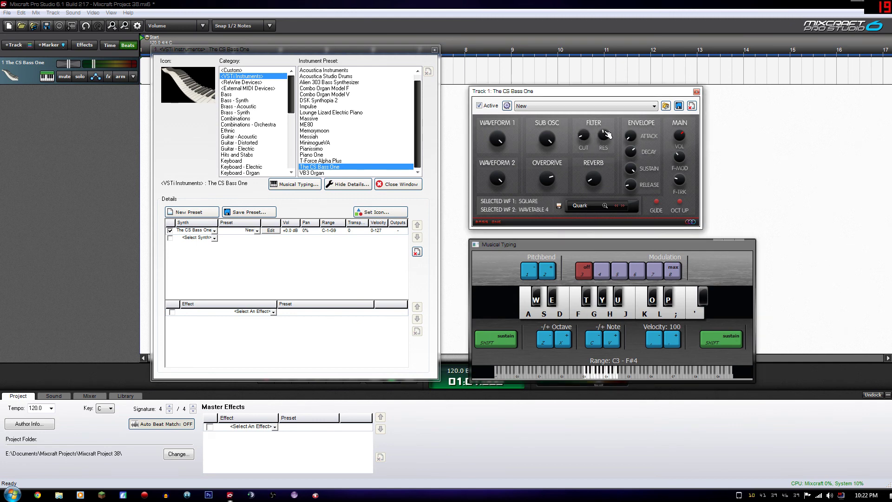
click(606, 250)
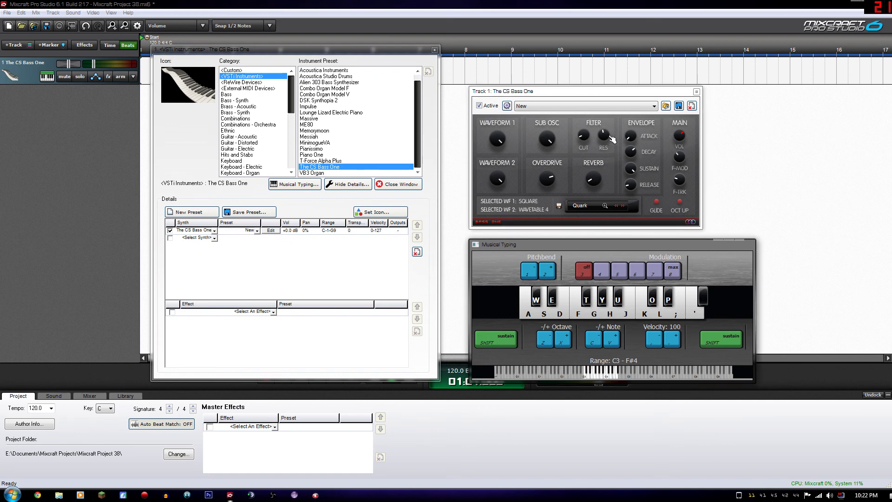
key(f)
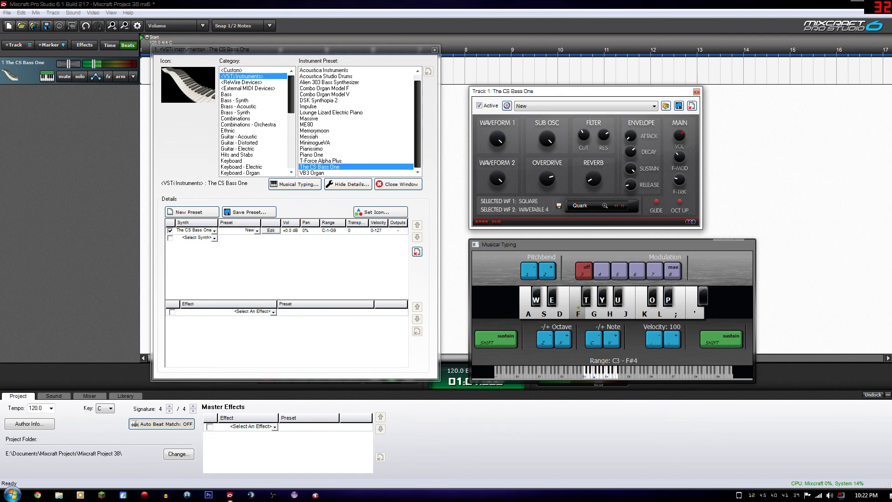
click(587, 250)
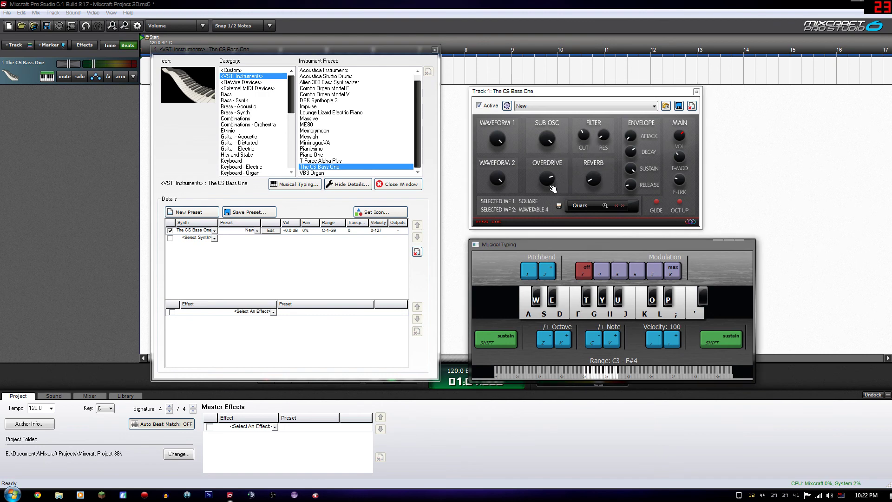
Step: Try the Reverb knob and play a test note with Musical Typing
click(597, 183)
key(f)
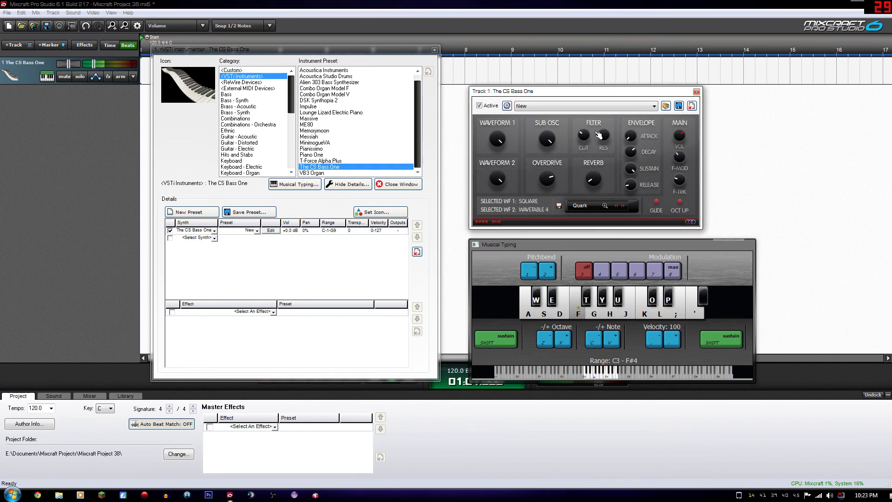
click(563, 247)
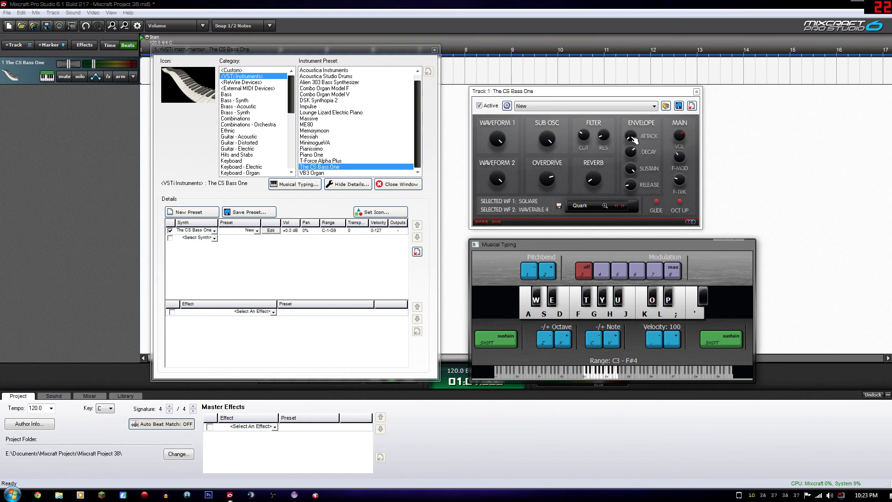
Step: Raise the envelope's Attack to maximum and lower it again in stages, playing a test note at each setting
click(634, 202)
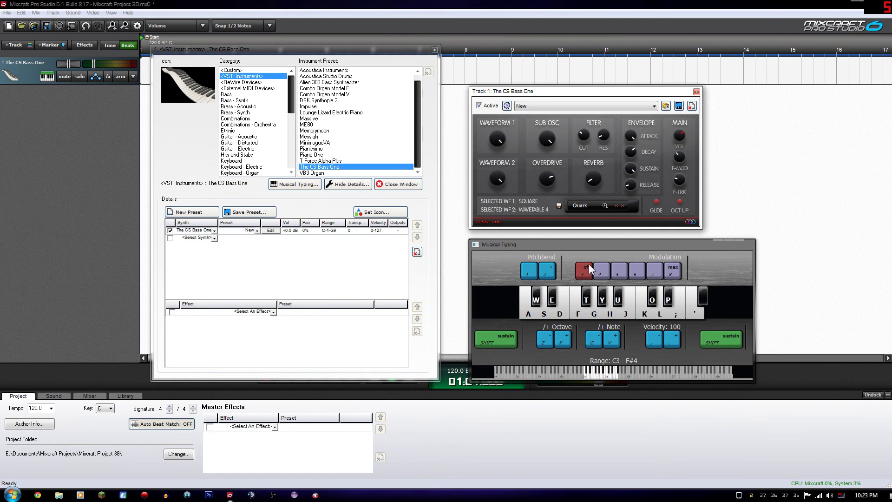
click(572, 256)
key(f)
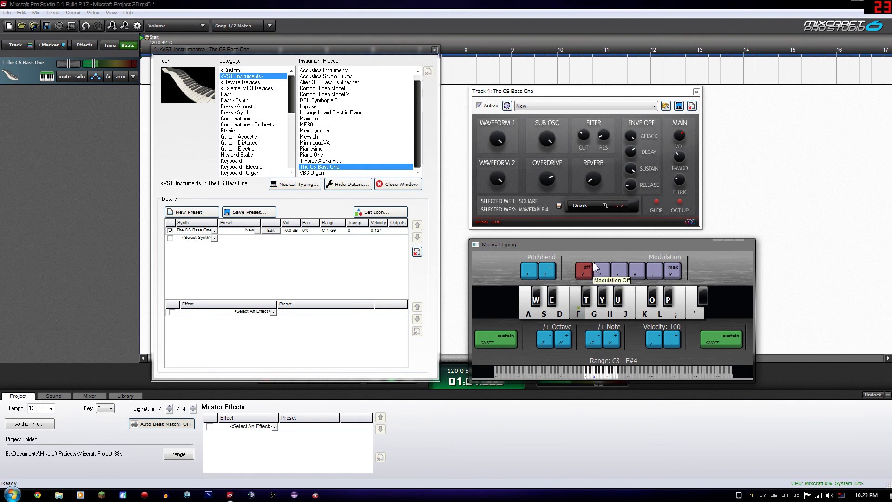
drag(632, 135, 632, 155)
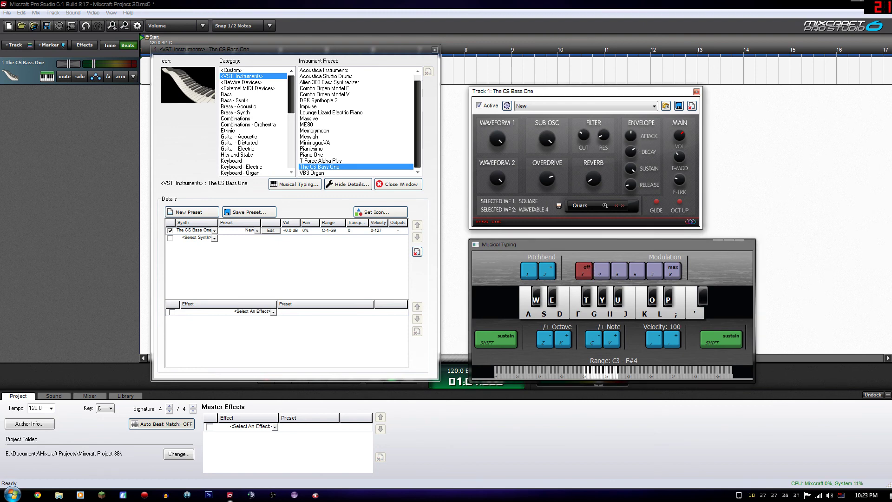
click(586, 251)
key(f)
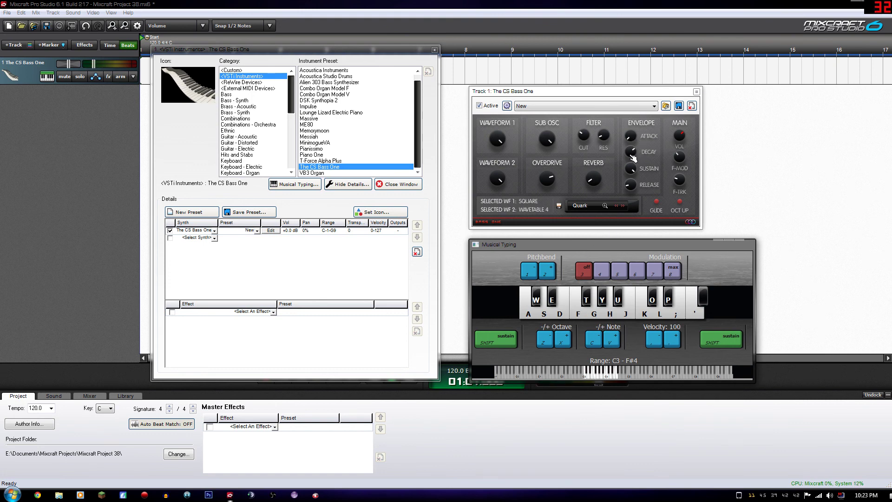
Step: Adjust the envelope's Decay and Sustain knobs, playing test notes between the changes
mouse_move(631, 152)
mouse_down()
mouse_move(631, 172)
mouse_move(632, 151)
mouse_up()
drag(579, 249, 582, 249)
key(f)
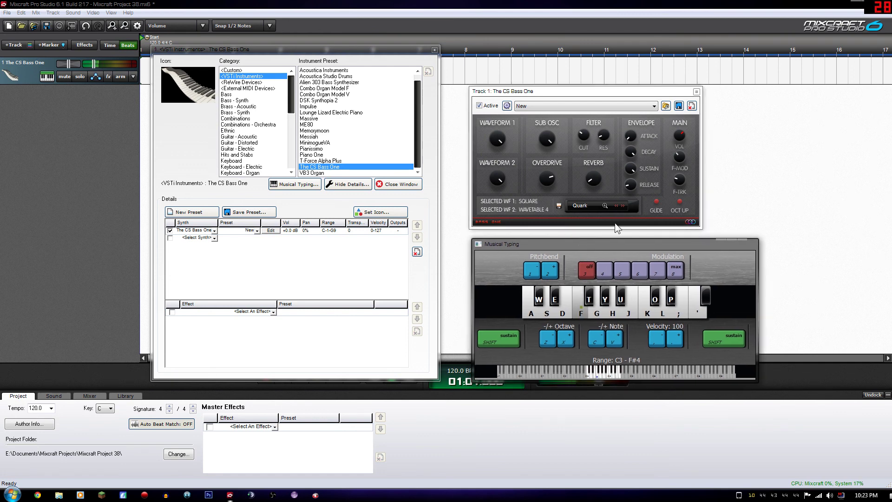
drag(633, 158, 633, 164)
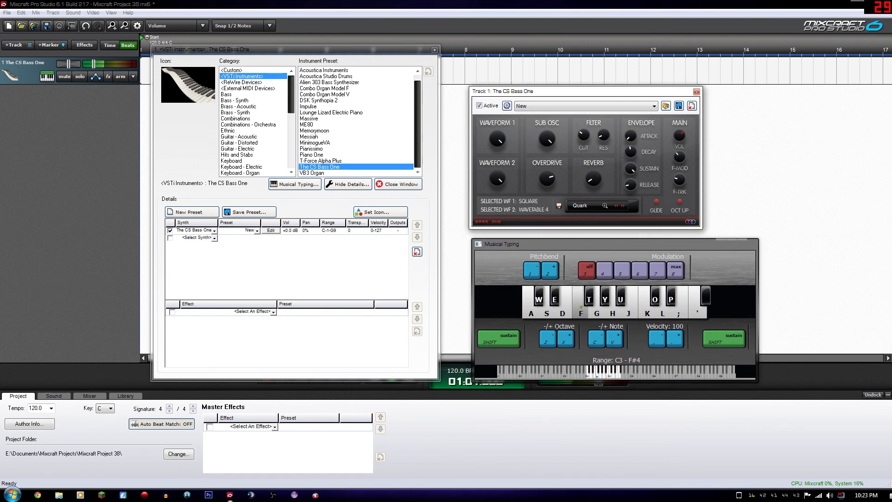
click(596, 246)
key(f)
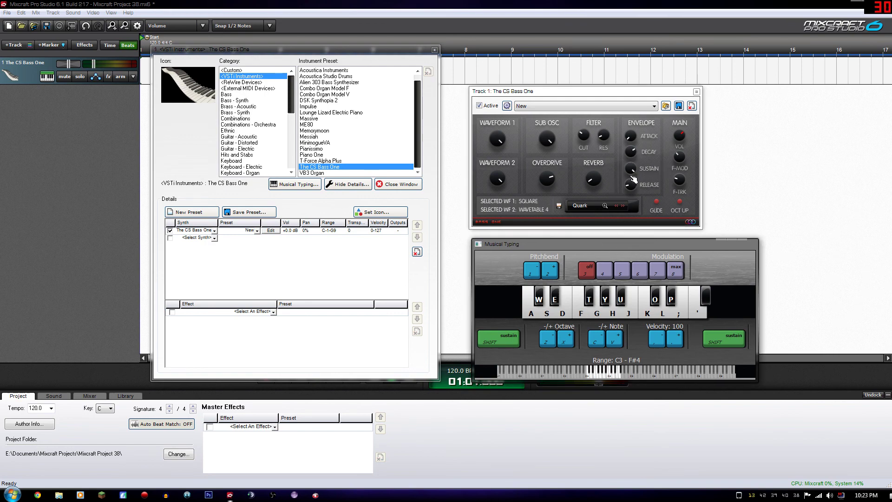
click(634, 171)
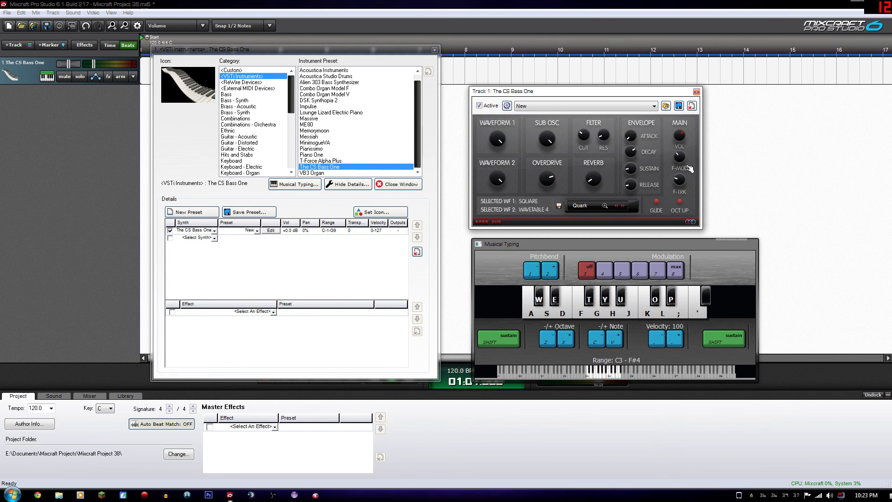
click(596, 245)
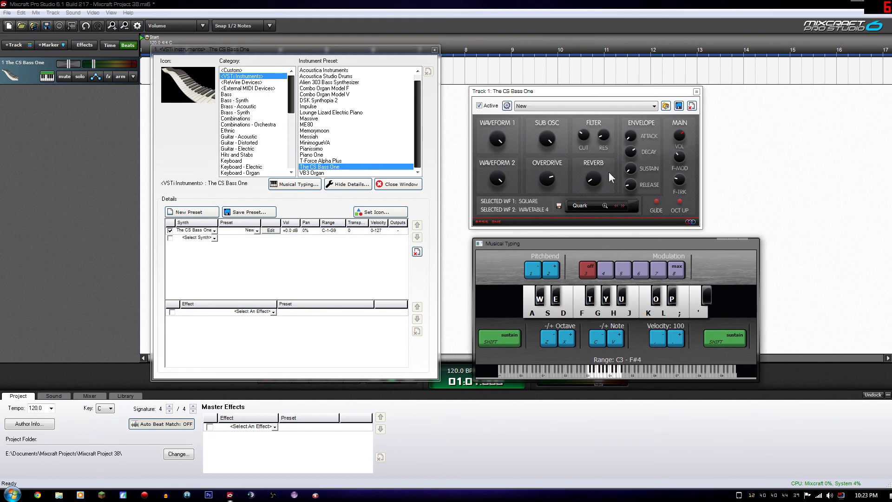
Step: Raise the envelope's Release to maximum, play test notes, and turn it back down to compare the sound
click(584, 136)
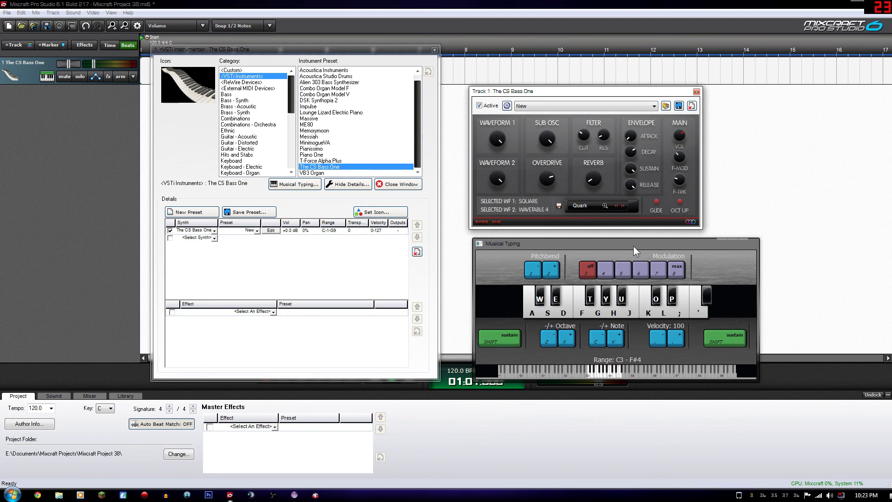
drag(634, 246, 634, 248)
key(f)
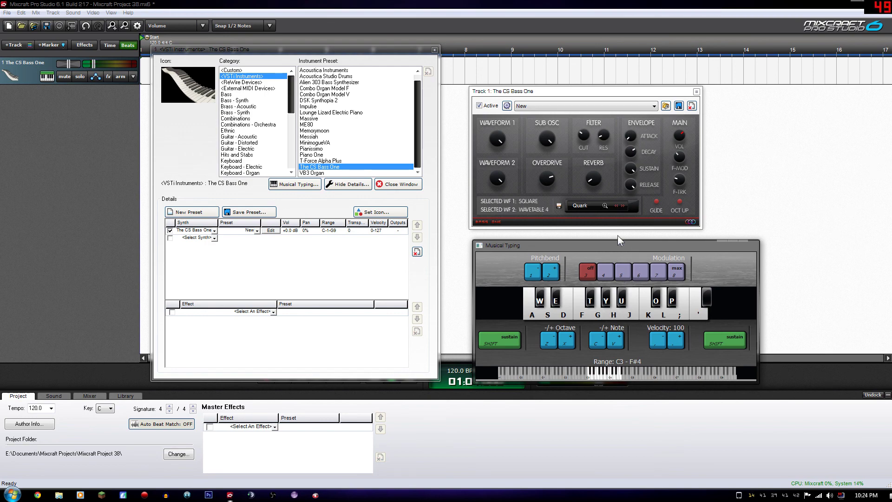
key(f)
drag(631, 185, 631, 233)
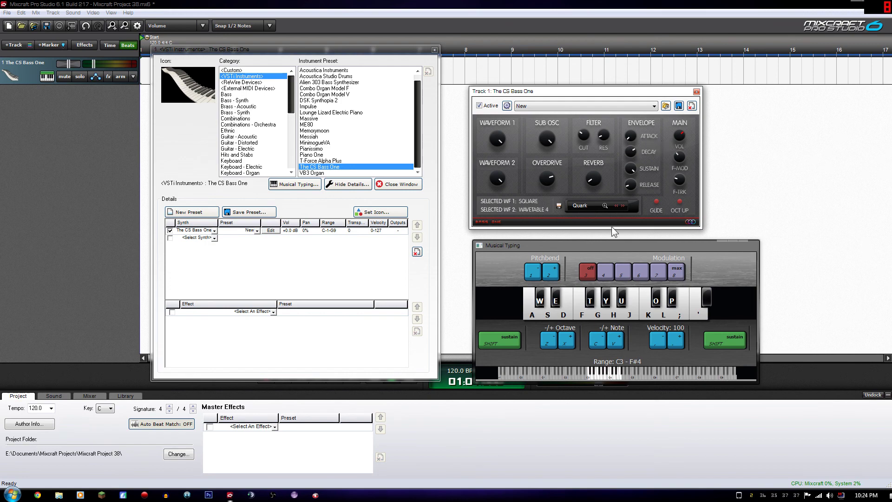
key(f)
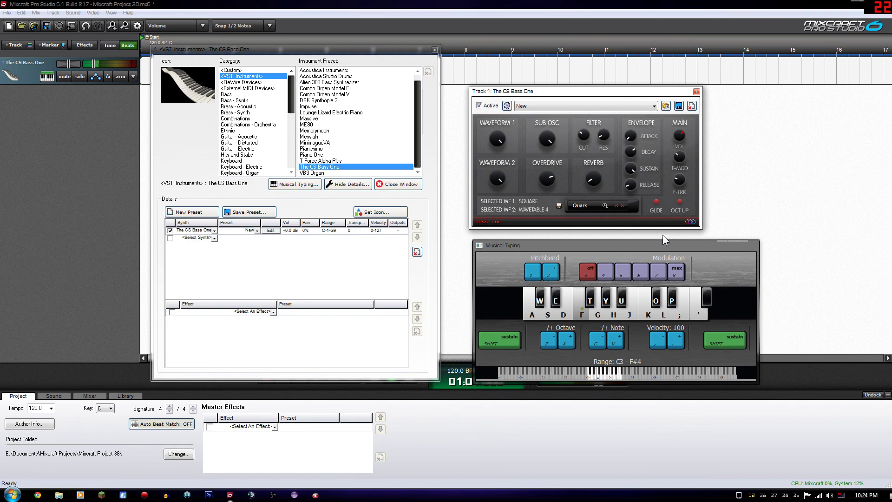
Step: Adjust the F-TRK knob in the Main section, playing test notes with Musical Typing
click(645, 252)
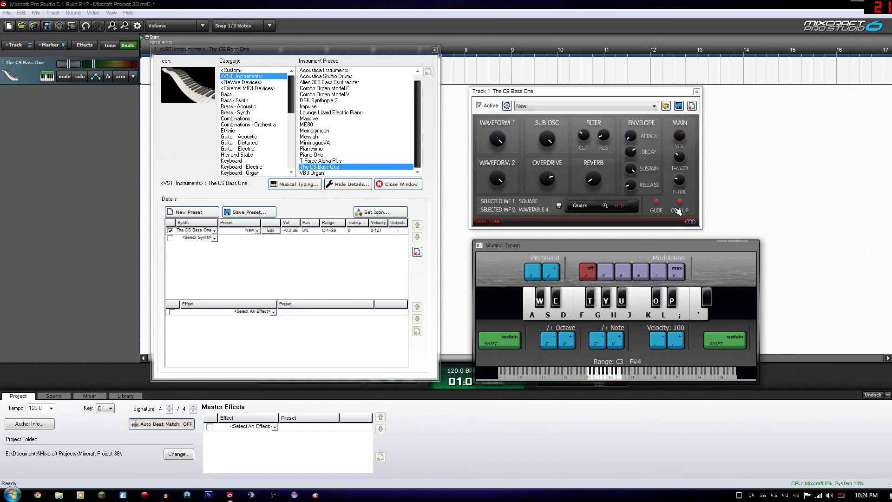
key(f)
drag(682, 181, 681, 171)
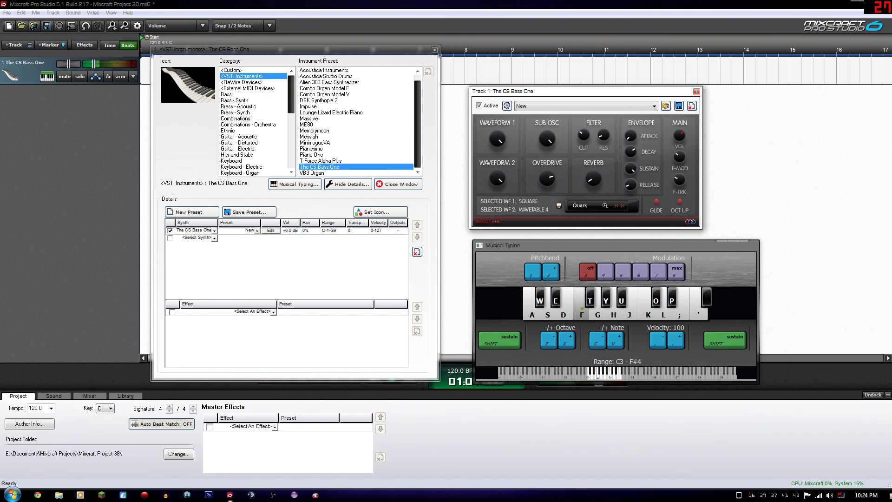
click(654, 248)
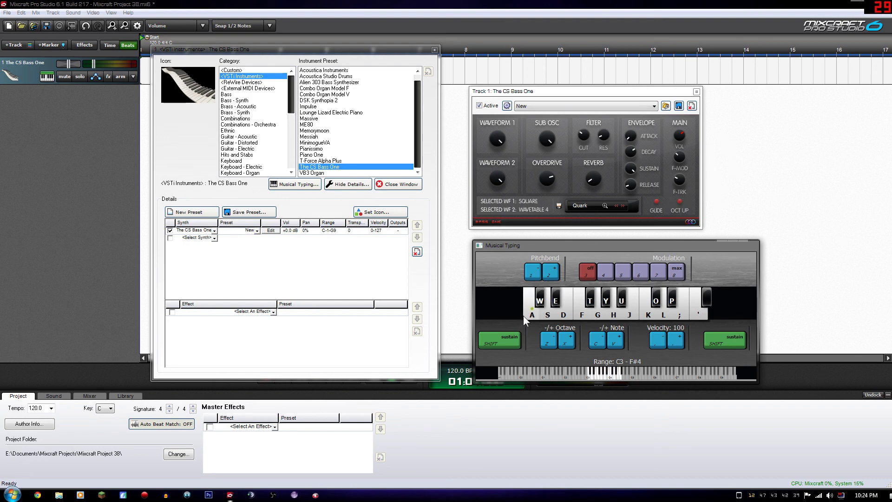
Step: Switch on Oct Up, play a test note, and switch Oct Up off again
click(680, 203)
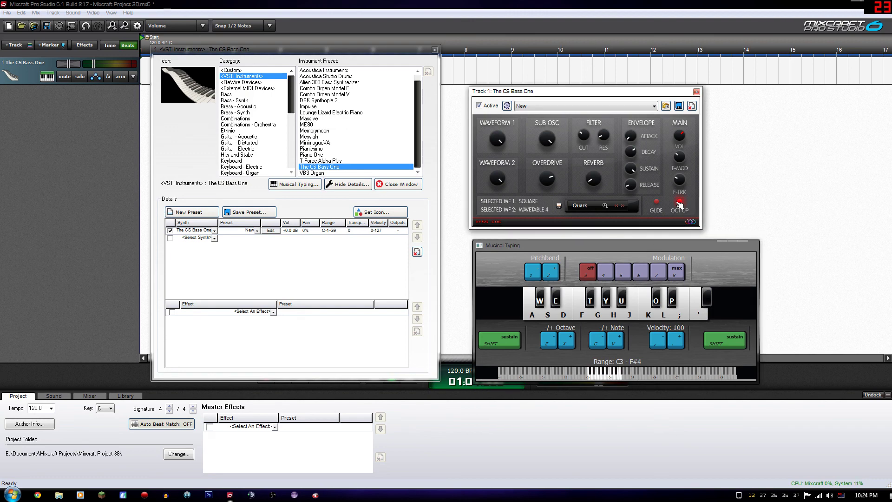
click(655, 246)
key(f)
click(680, 203)
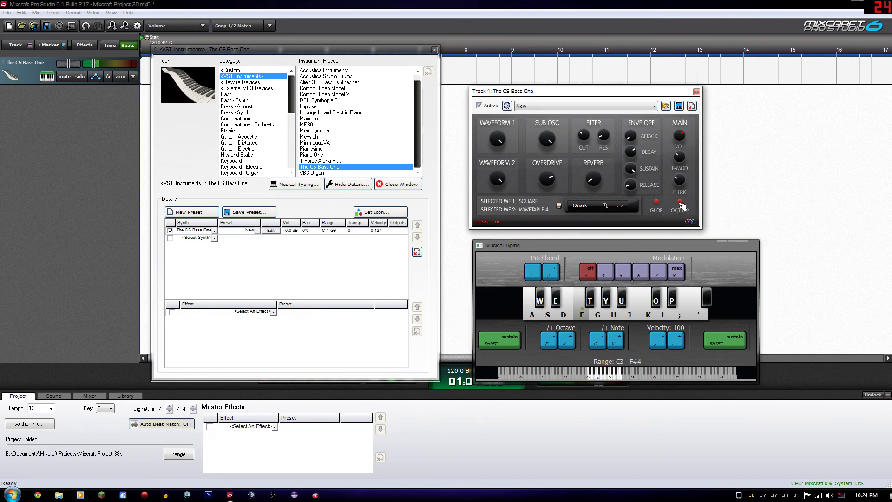
Step: Play a series of low and high notes with Musical Typing to audition the customised bass sound
click(624, 251)
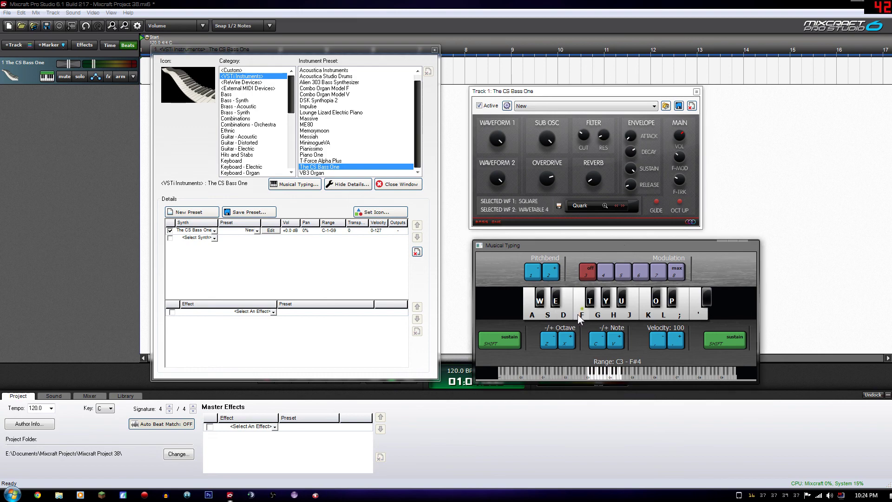
key(apostrophe)
key(k)
key(f)
key(f)
key(f)
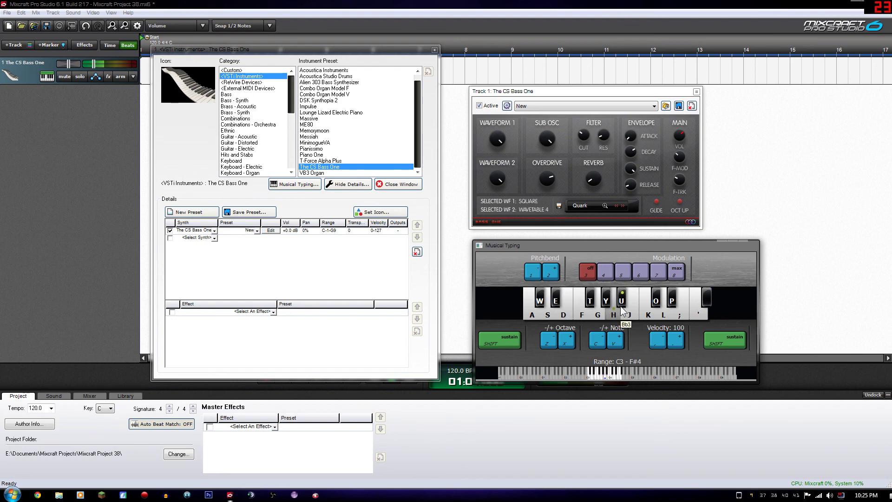
Step: Switch on Glide, play alternating test notes with Musical Typing, and switch Glide off and replay the notes for comparison
key(h)
click(657, 202)
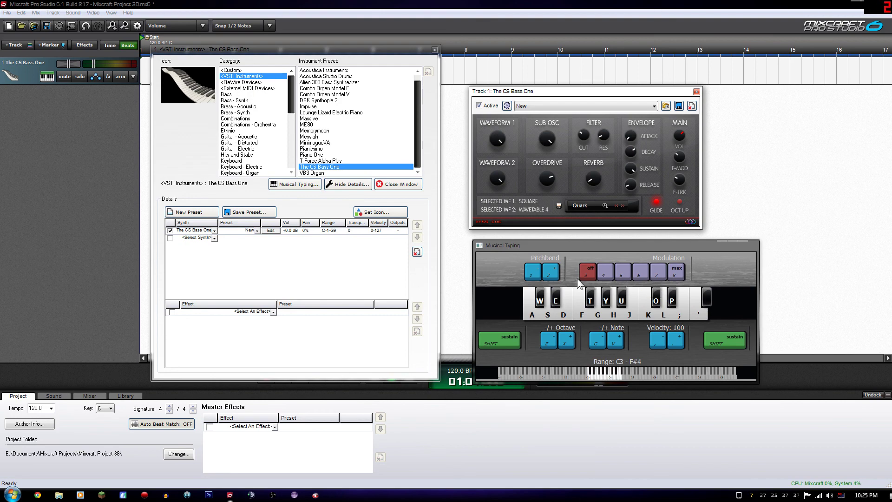
click(567, 250)
key(f)
key(h)
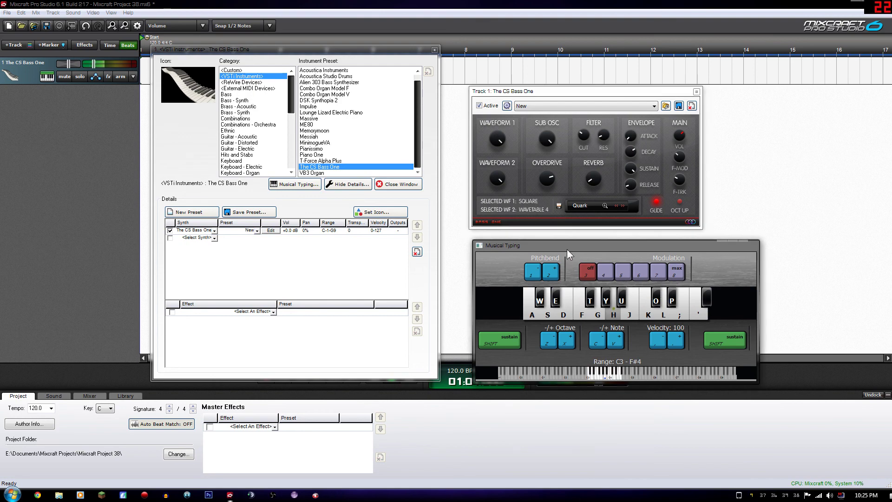
key(f)
key(h)
click(657, 202)
click(630, 251)
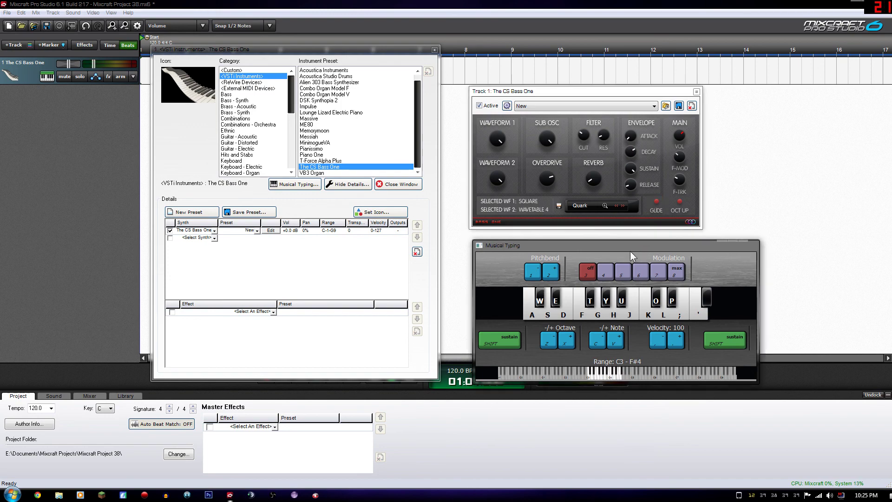
key(f)
key(h)
key(f)
Step: Load the saved New preset in The CS Bass One and play a test note
click(616, 104)
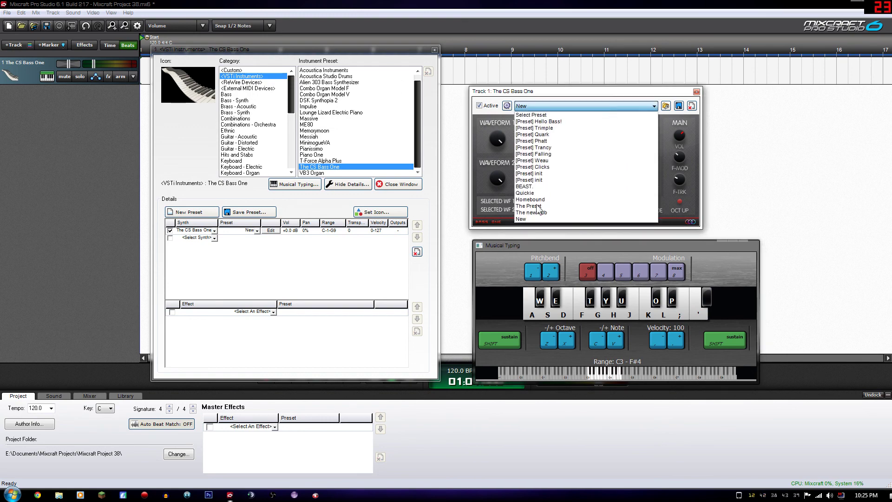
click(534, 219)
key(d)
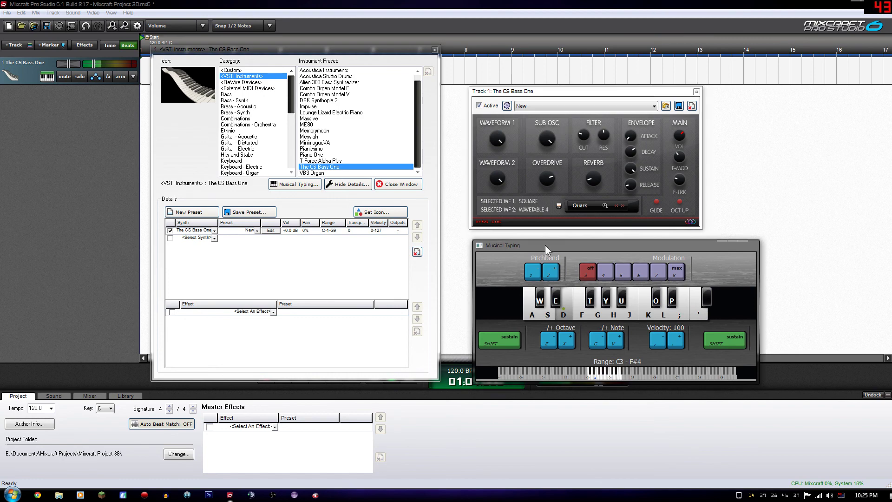
Step: Move the Musical Typing window off the time display and set the project's starting tempo to 140 BPM
drag(569, 245, 256, 83)
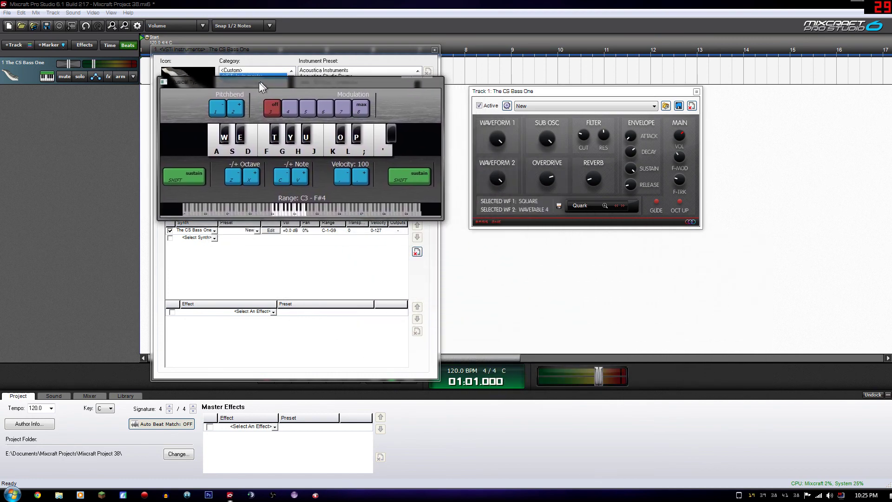
click(466, 375)
double_click(440, 261)
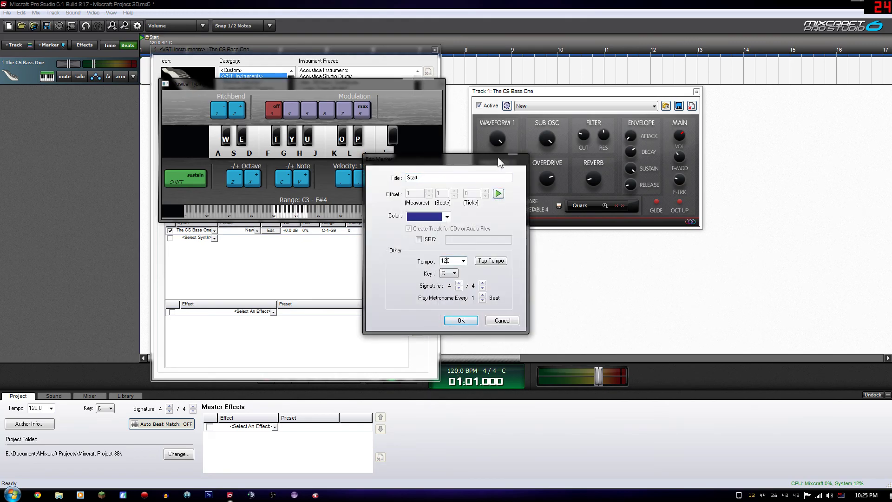
key(BackSpace)
text(4)
click(460, 321)
Step: Arrange the Musical Typing window below the synth and the instrument window beside them
drag(364, 82, 621, 231)
drag(352, 58, 374, 96)
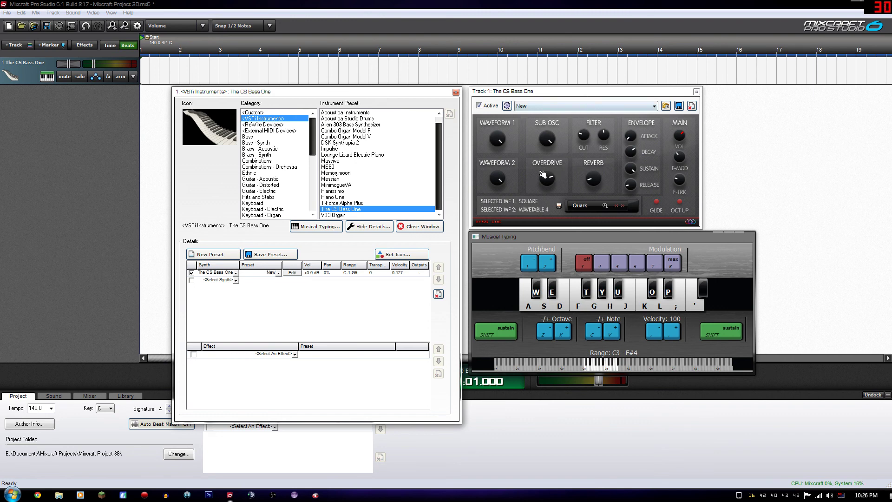
drag(512, 238, 512, 241)
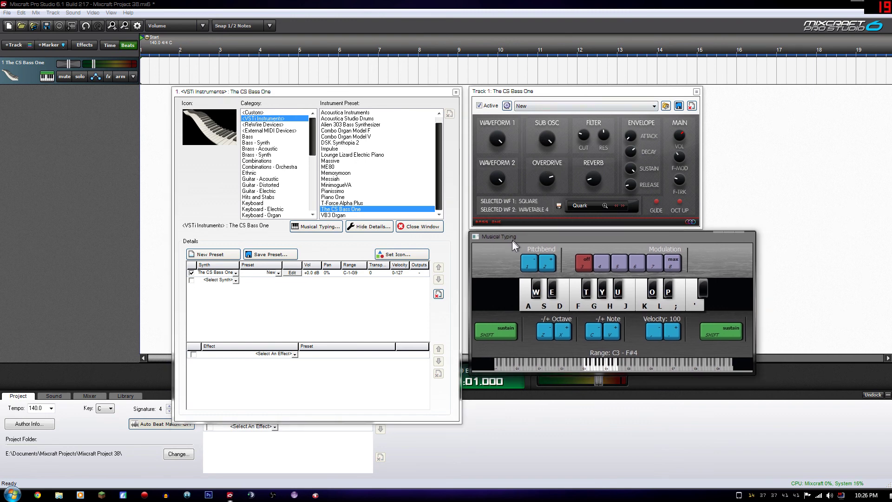
Step: Open BEAST.mx6 from the BEAST folder in New album - Magnitude, without saving the current project's changes
click(9, 25)
click(476, 268)
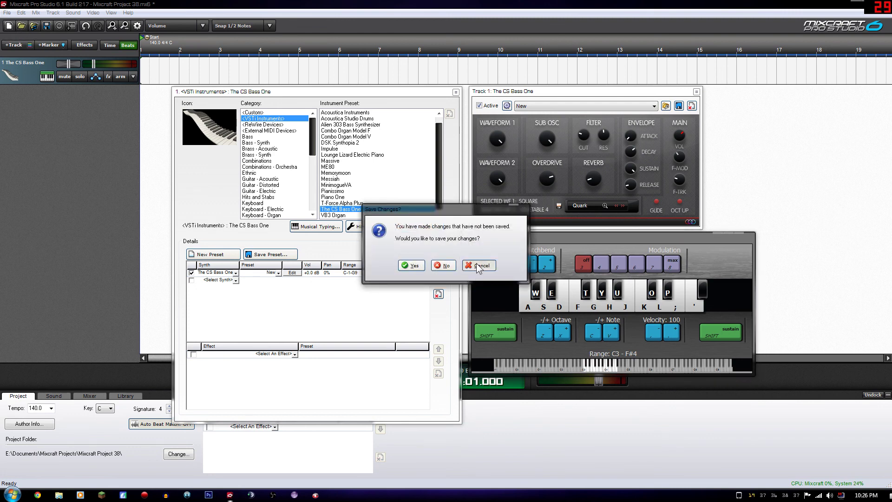
click(34, 24)
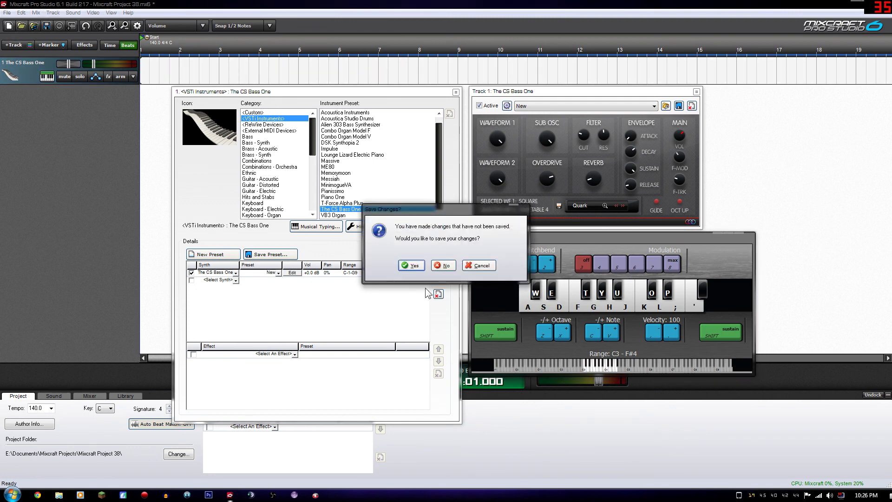
click(448, 267)
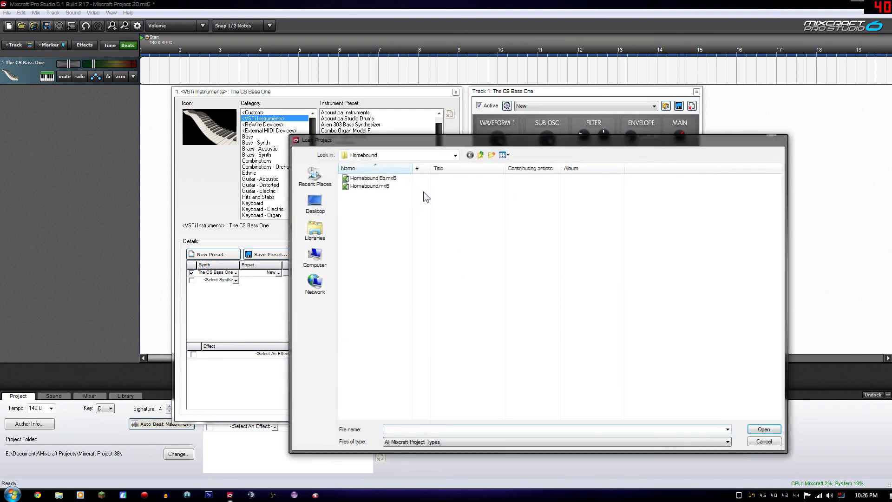
click(481, 156)
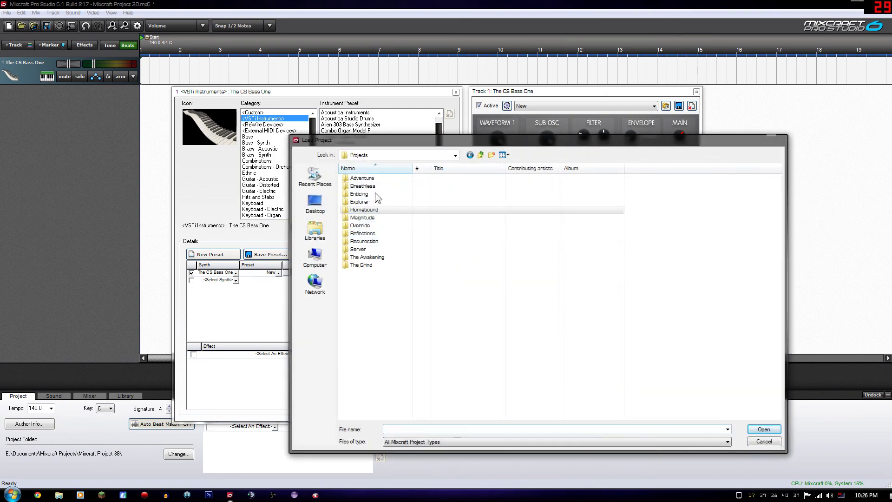
click(480, 155)
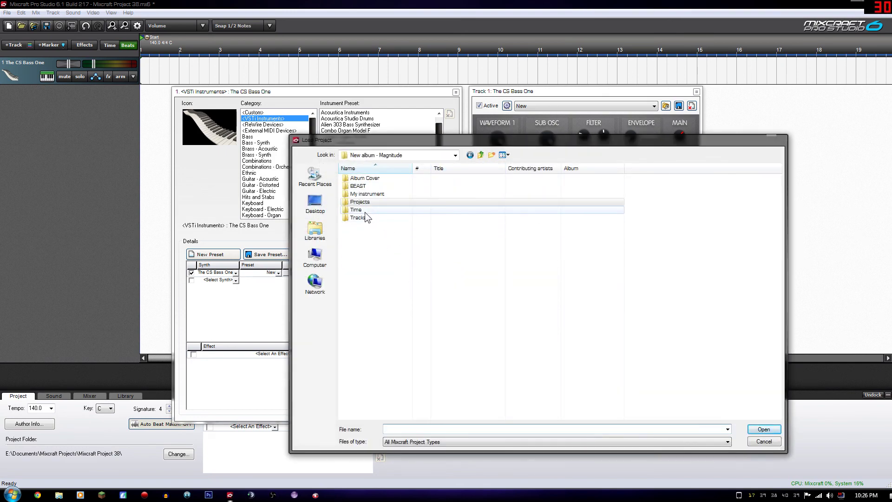
click(481, 155)
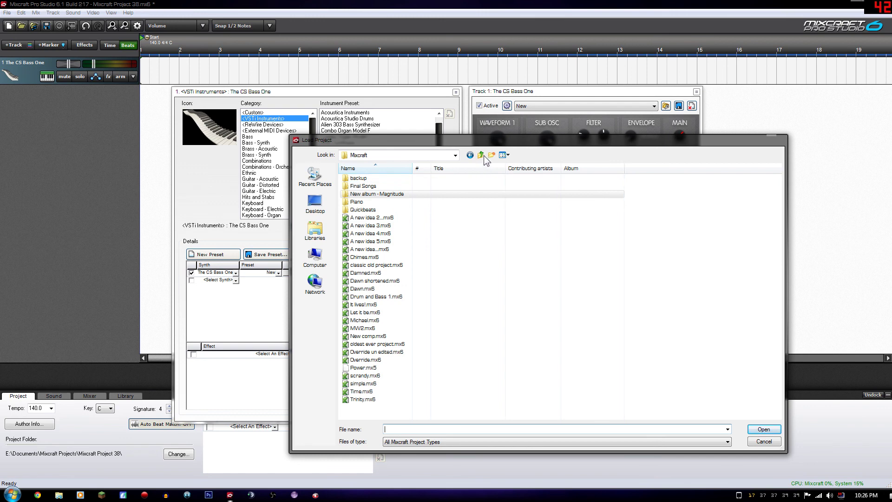
double_click(389, 194)
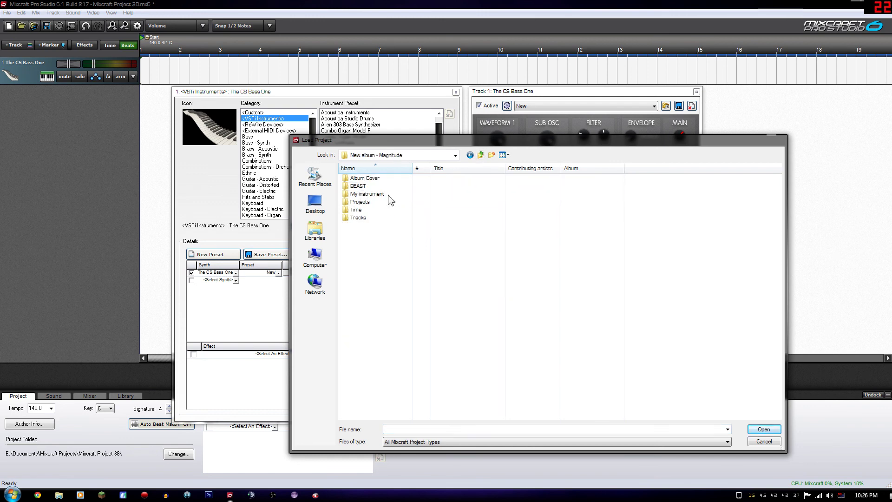
double_click(372, 186)
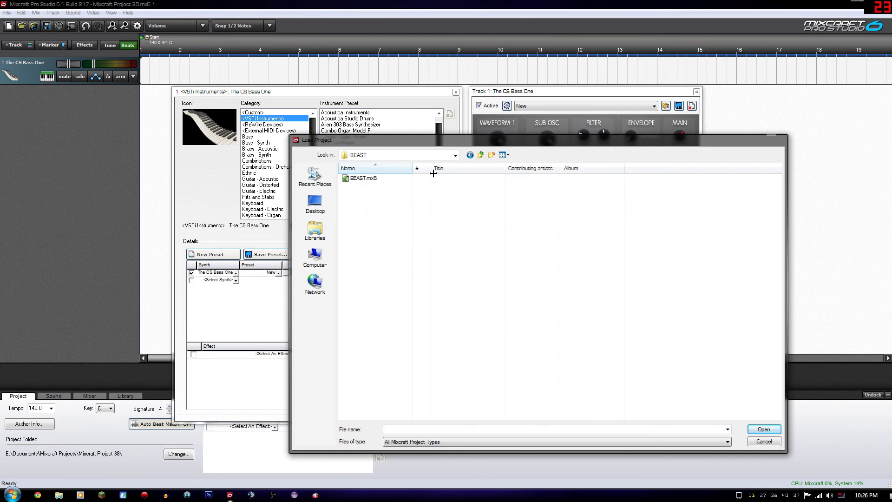
click(481, 155)
double_click(369, 186)
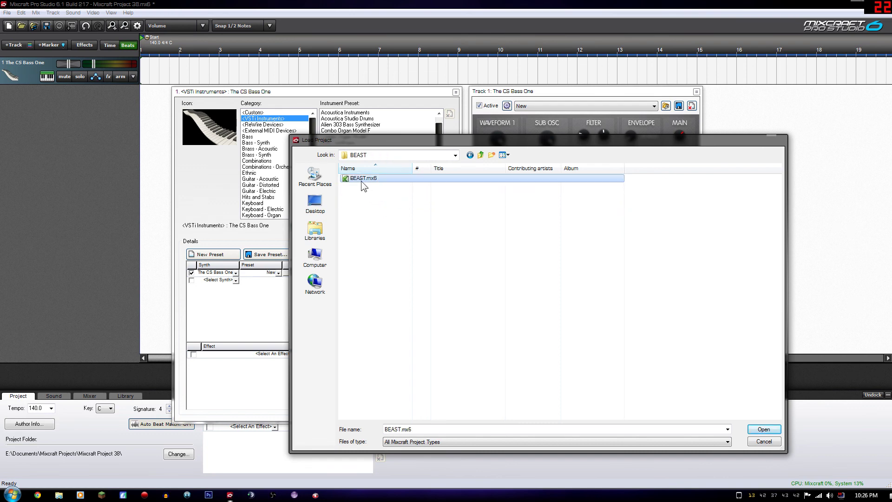
double_click(361, 181)
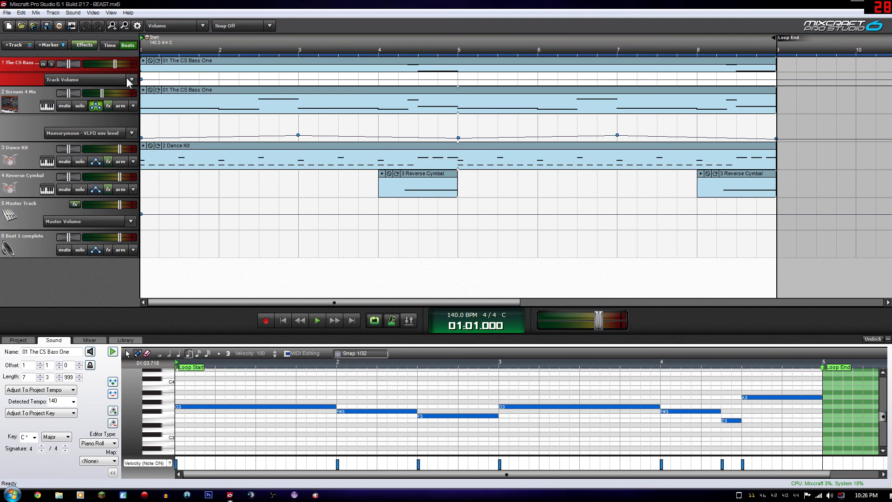
Step: Audition the whole BEAST project, and the Scream 4 Me track soloed with its volume lowered, ending with the solo off
click(317, 320)
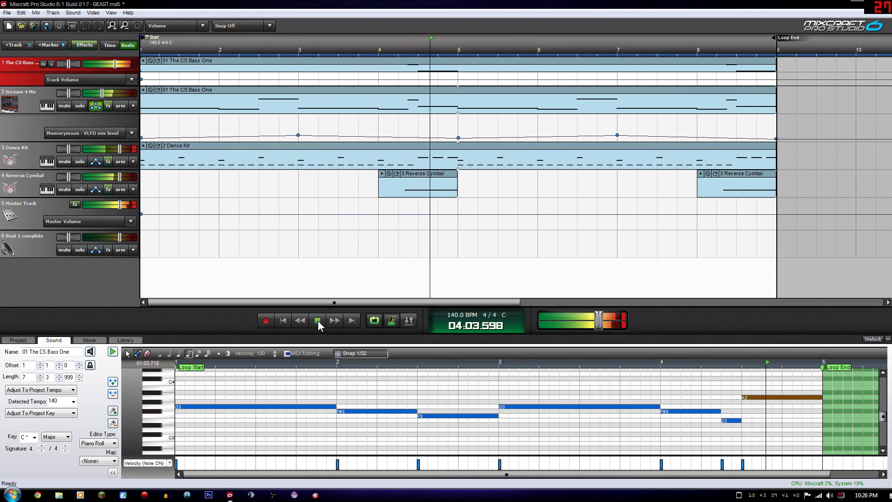
click(318, 320)
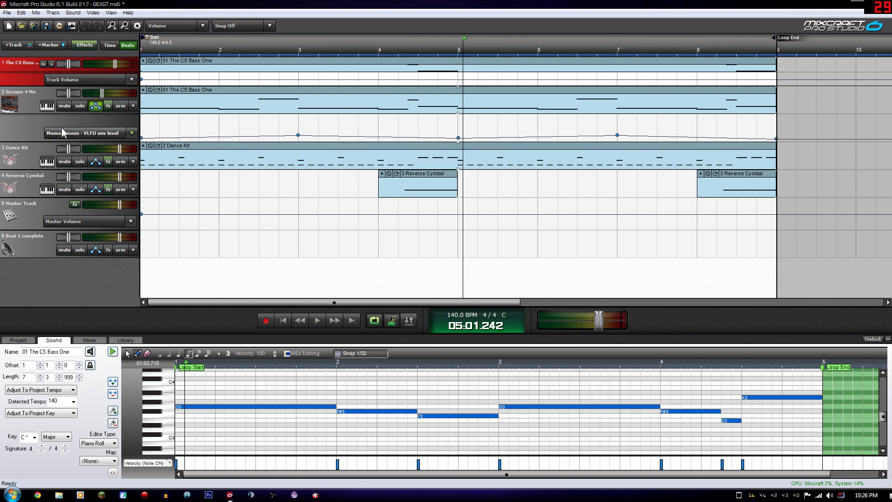
click(79, 106)
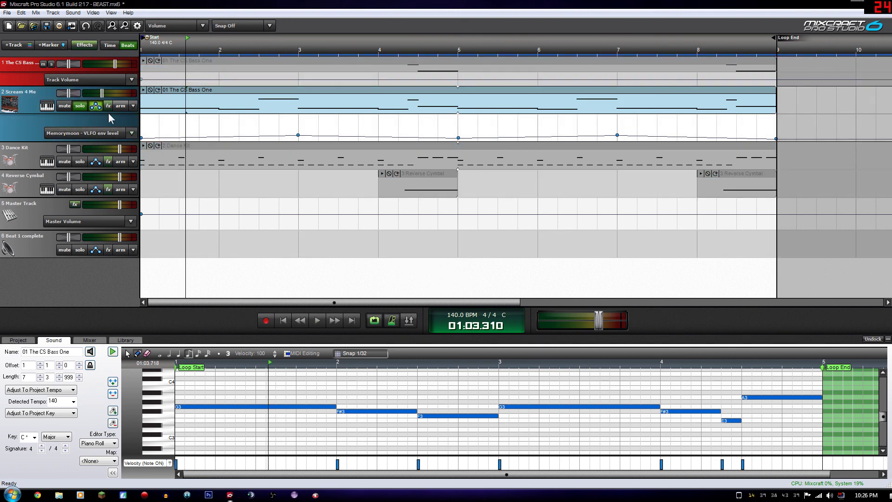
click(317, 320)
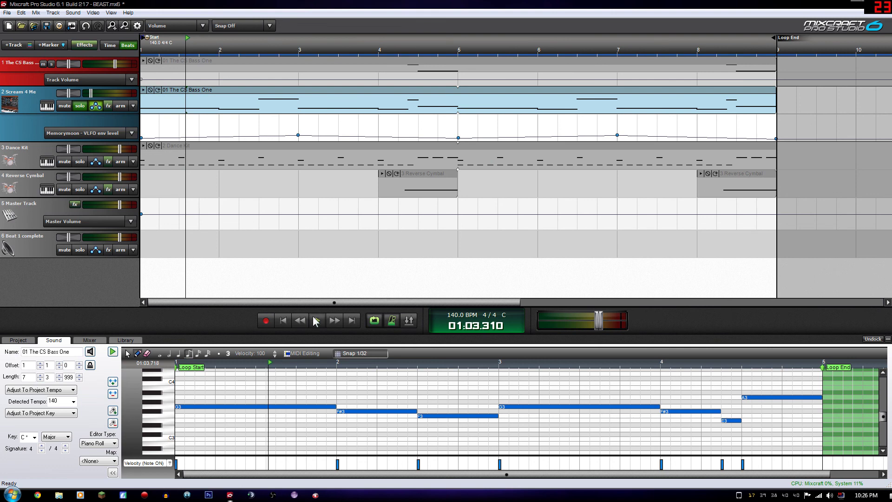
click(317, 320)
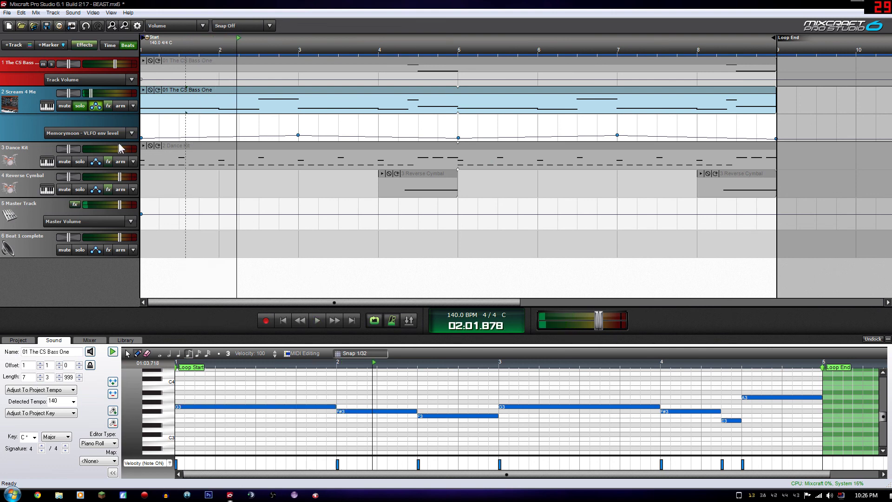
click(79, 106)
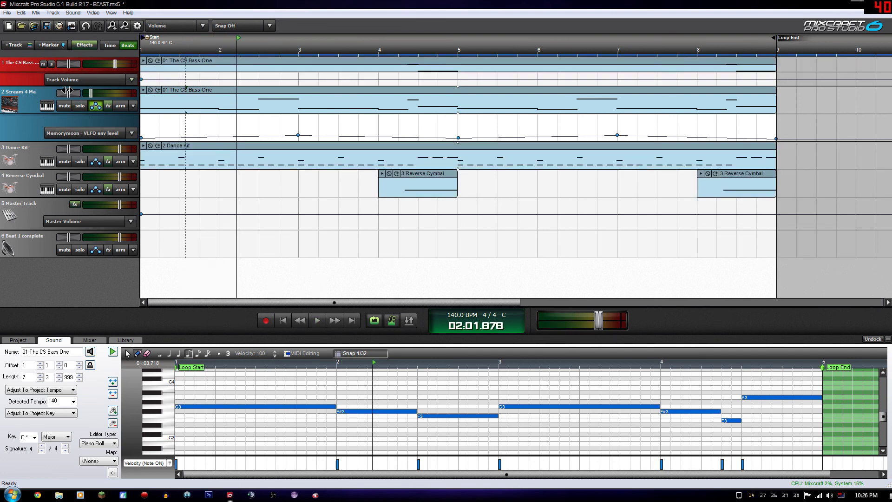
Step: Enlarge and solo The CS Bass One track, play its bass line alone, and return the playhead to measure 1
drag(31, 85, 43, 115)
click(81, 76)
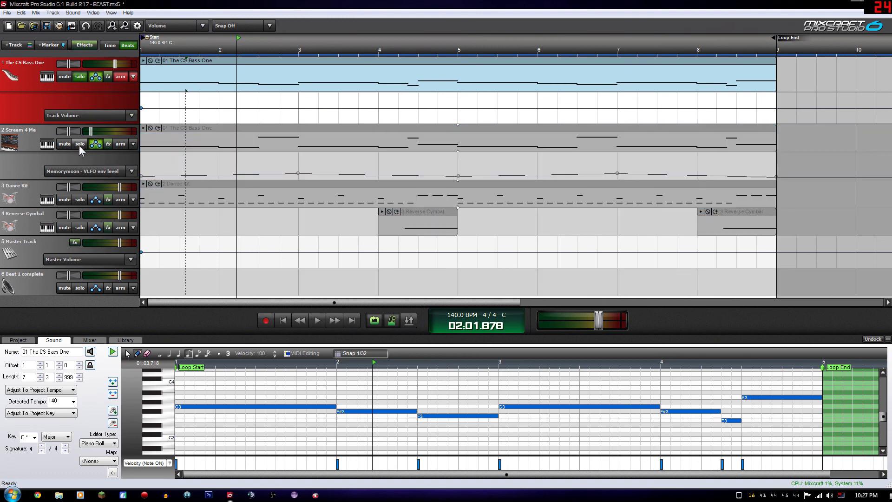
click(79, 145)
click(79, 145)
click(316, 320)
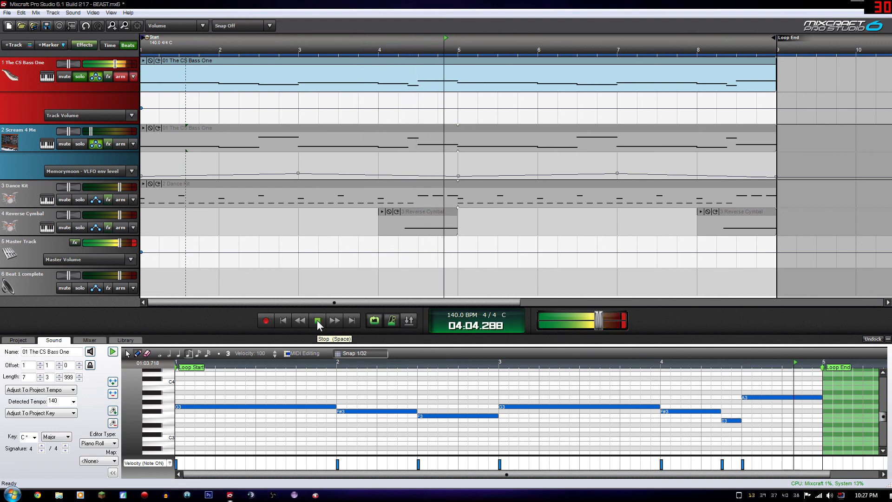
click(318, 321)
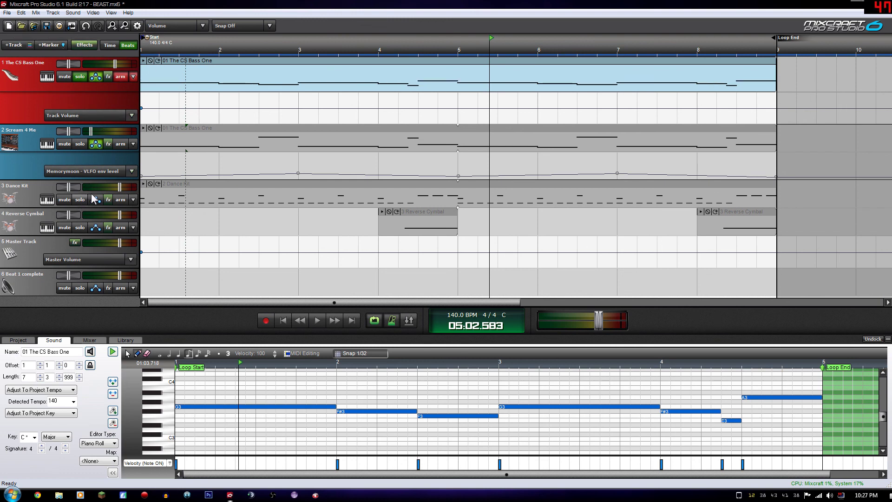
right_click(378, 116)
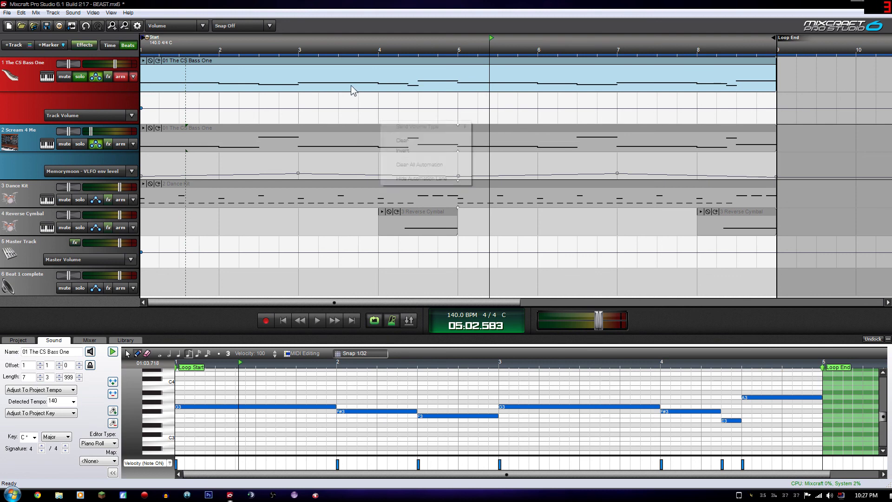
click(179, 45)
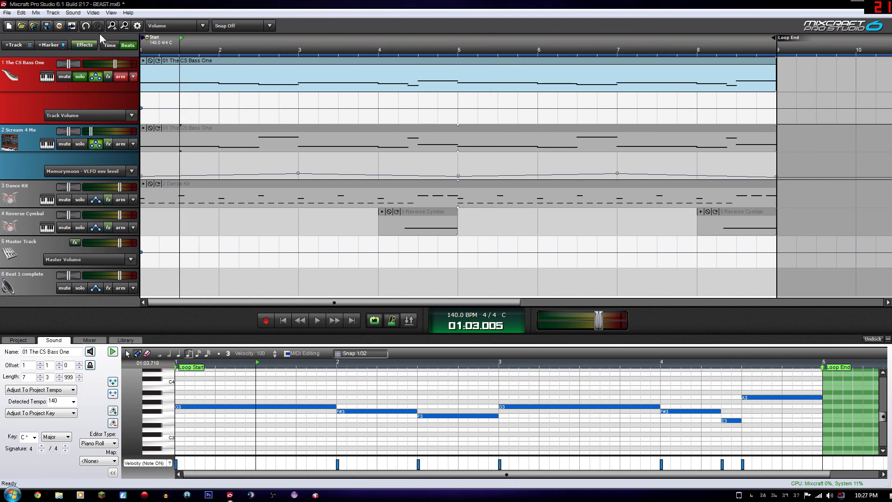
Step: Browse the BEAST, Projects, Time and Tracks folders of New album - Magnitude for another project to load
click(21, 25)
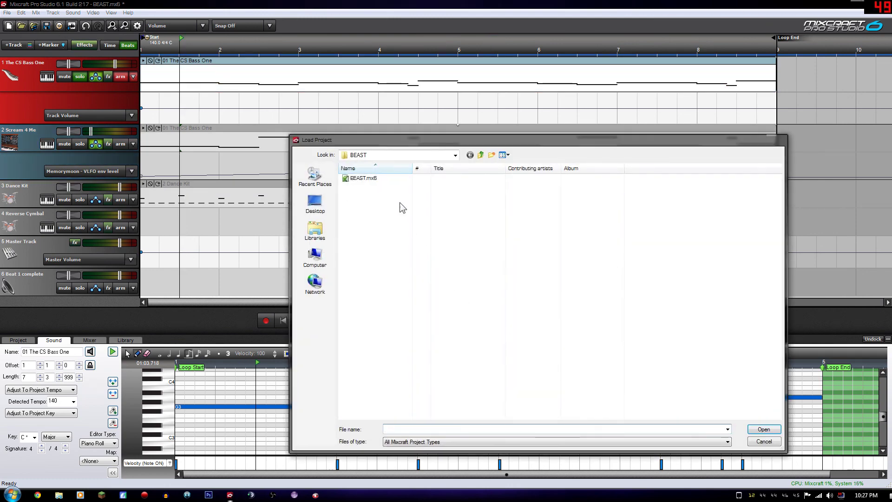
click(481, 155)
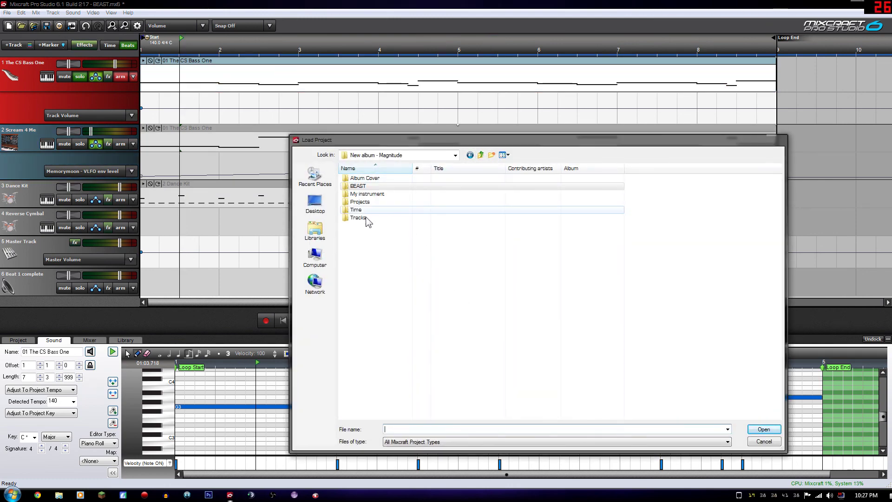
double_click(401, 205)
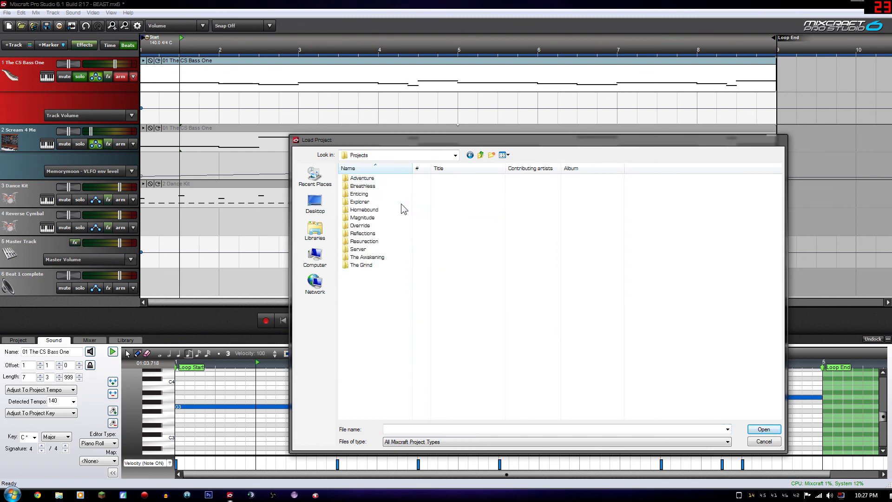
click(481, 156)
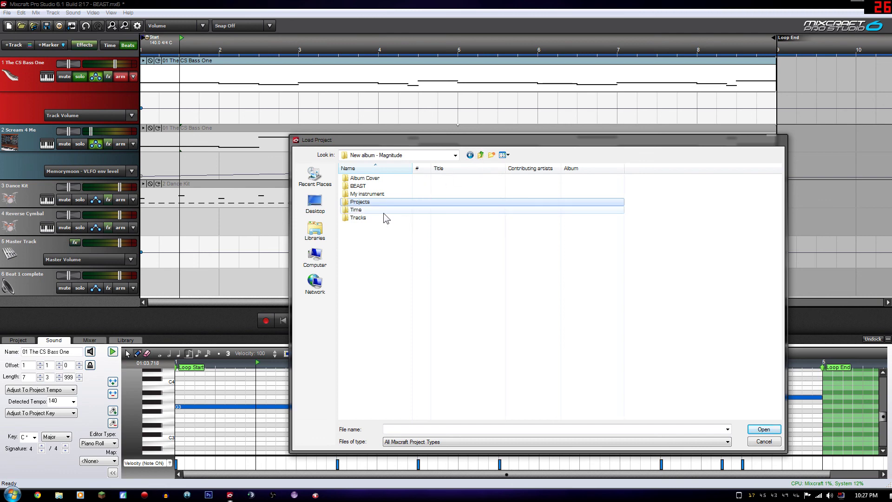
double_click(381, 212)
click(481, 155)
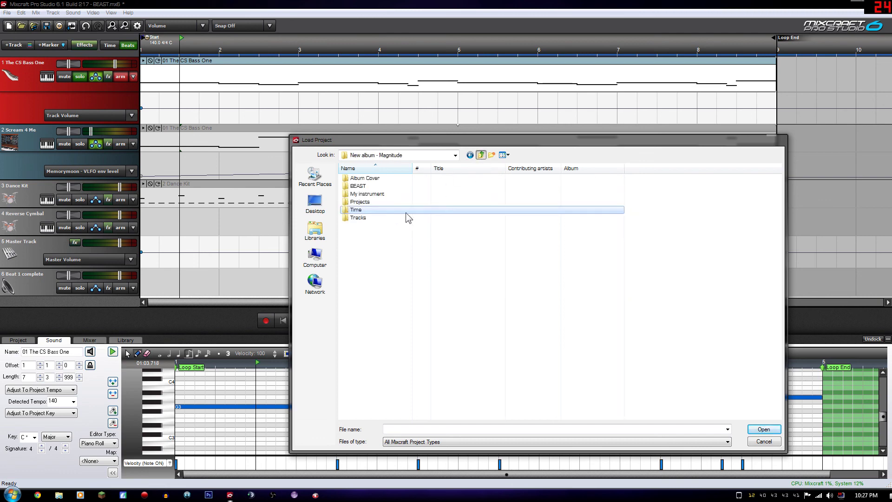
double_click(365, 217)
click(482, 155)
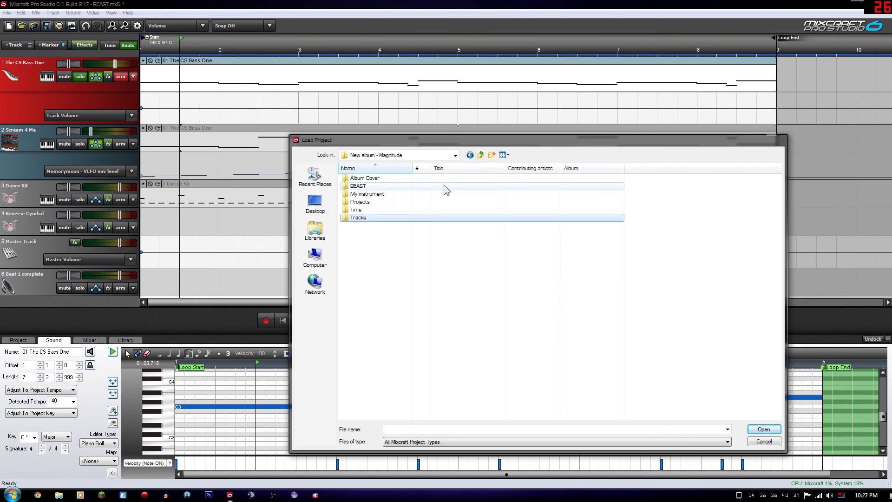
click(482, 156)
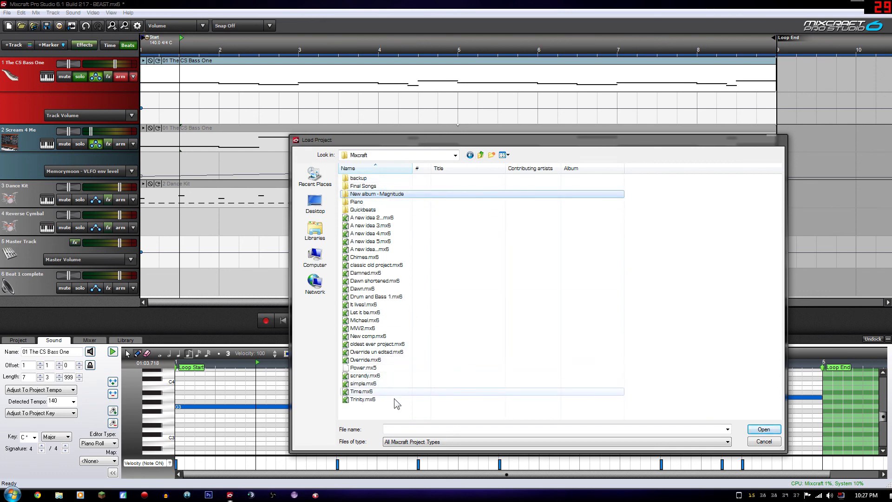
Step: Switch to Windows Explorer, check the folders in the Music library, and close the window
click(57, 496)
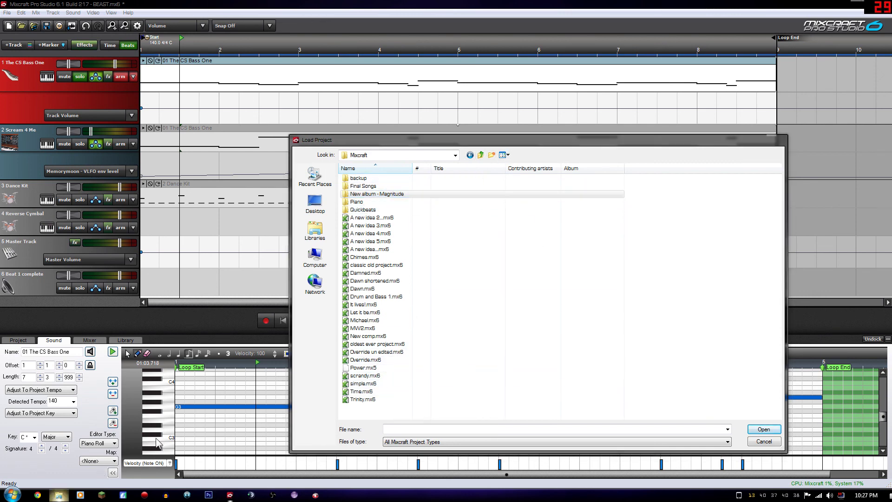
click(299, 148)
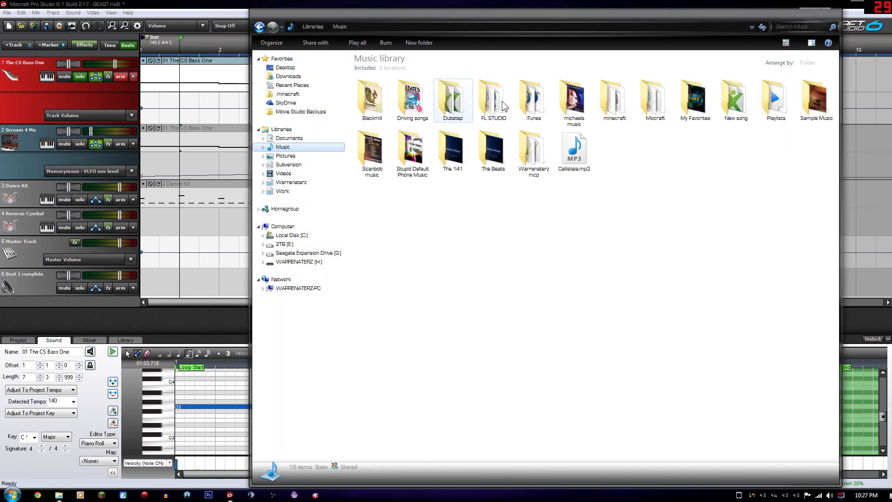
click(461, 99)
click(832, 10)
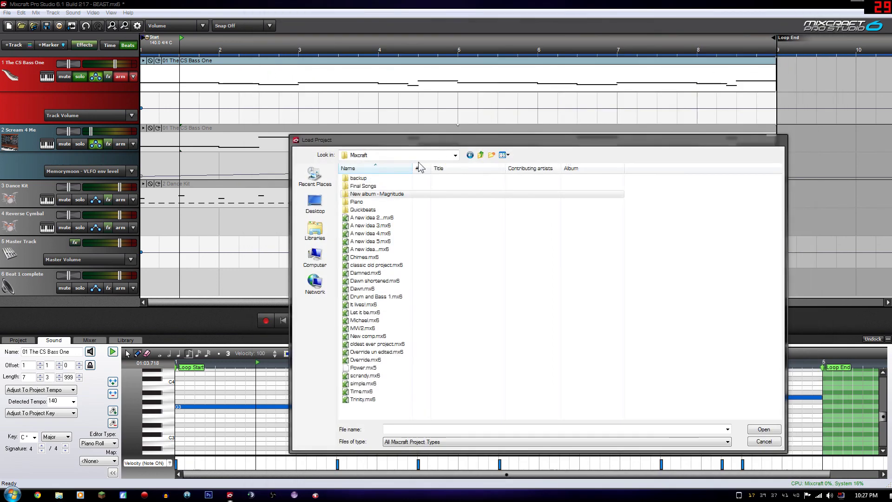
Step: Load the project Mint.mx6 from the Dubstep folder in My Music
double_click(383, 193)
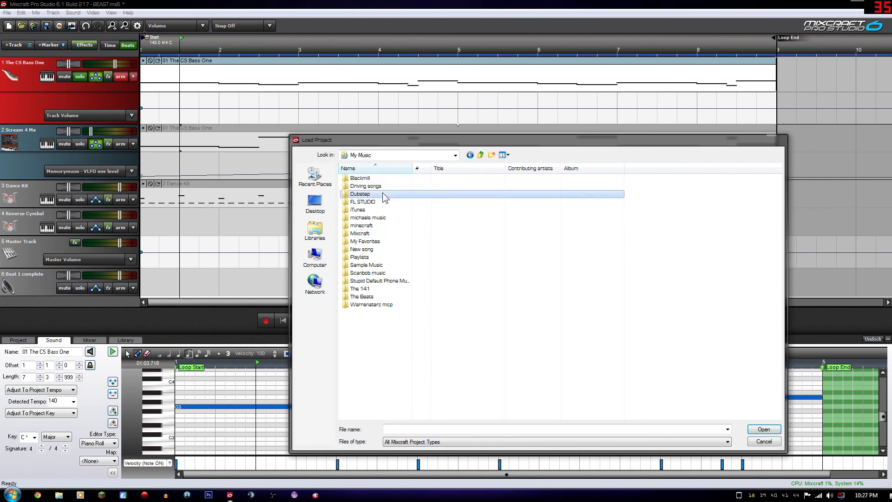
click(382, 194)
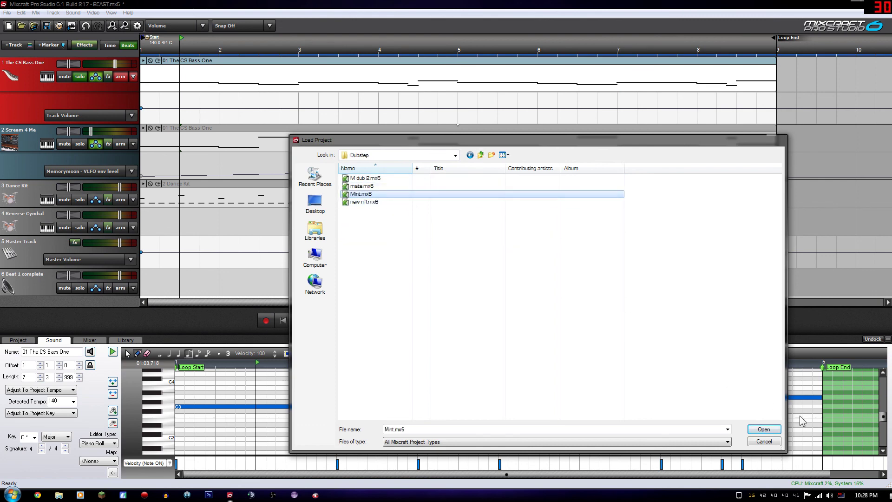
click(764, 430)
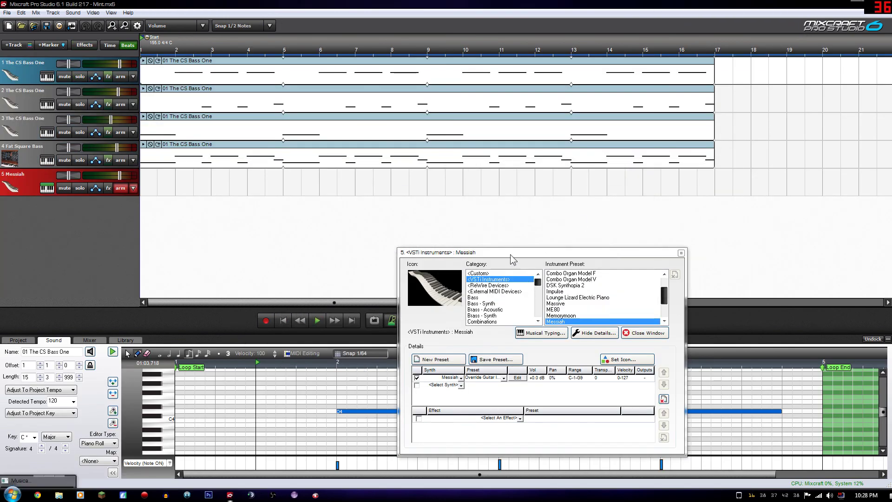
Step: Open track 1's The CS Bass One editor and move it and the Messiah instrument window clear of the track list
drag(512, 258, 642, 217)
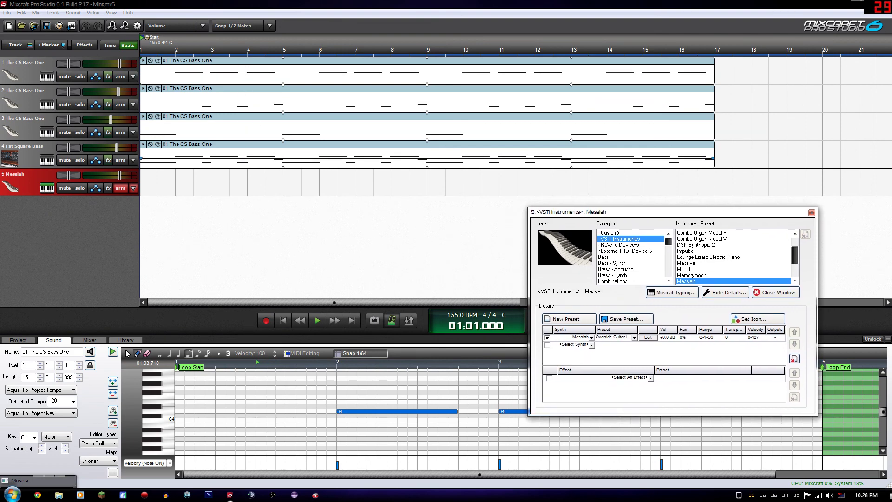
click(49, 76)
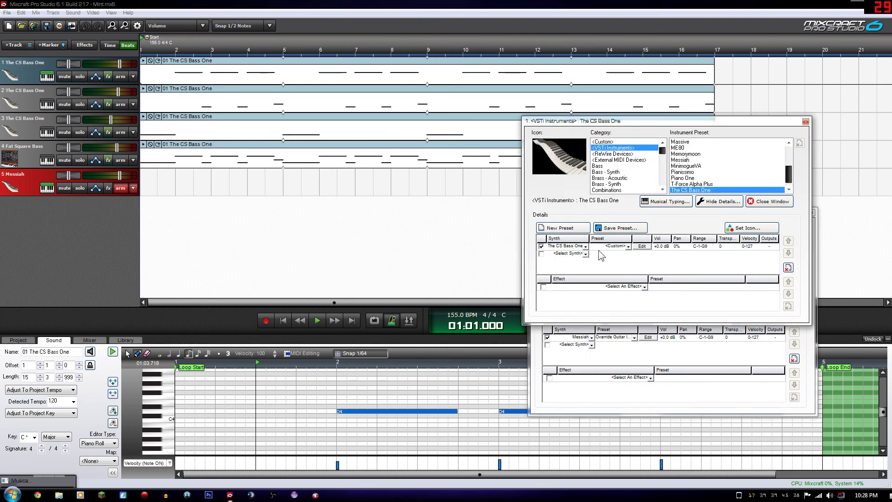
click(649, 247)
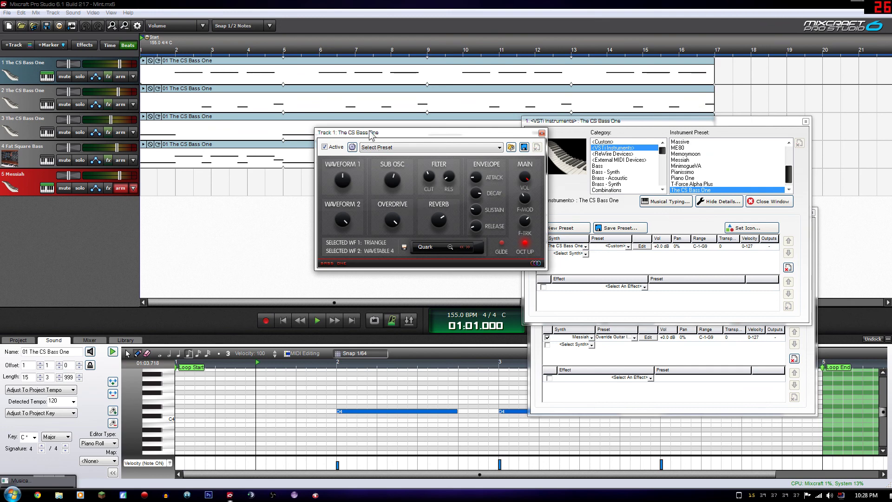
drag(370, 128, 491, 111)
Step: Open track 2's The CS Bass One editor and place it beside track 1's to compare their settings
click(48, 104)
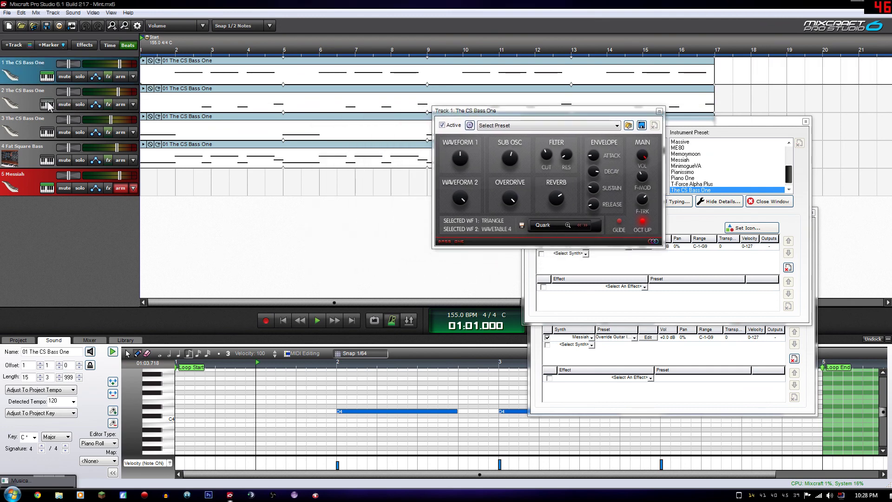
click(590, 224)
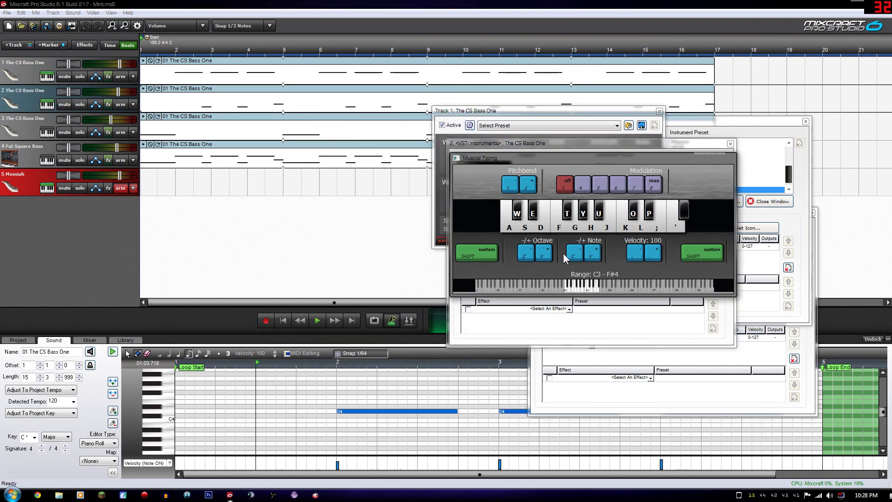
click(723, 157)
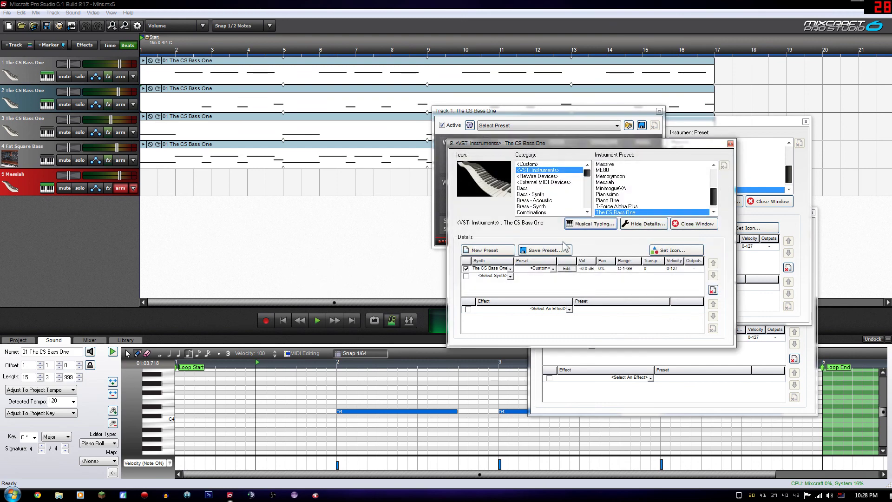
click(566, 269)
drag(565, 145, 705, 298)
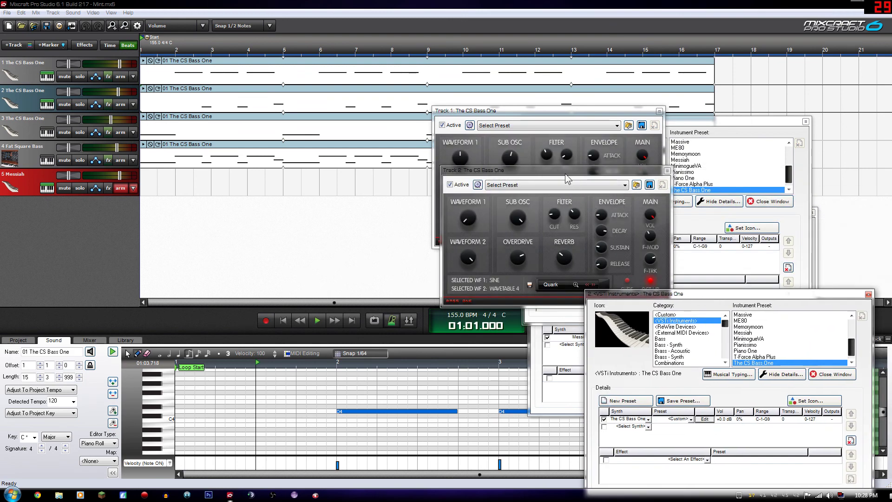
drag(566, 173, 314, 113)
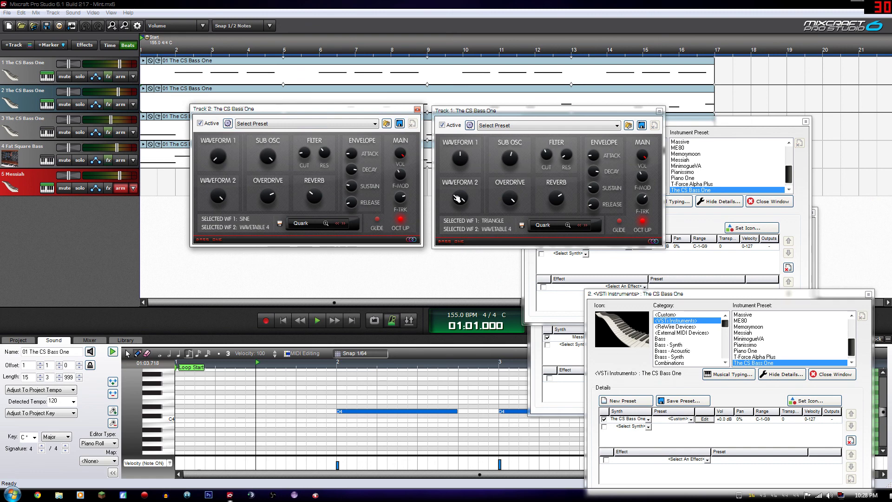
Step: Close all open synth and instrument windows and play the Mint project from measure 1
click(659, 111)
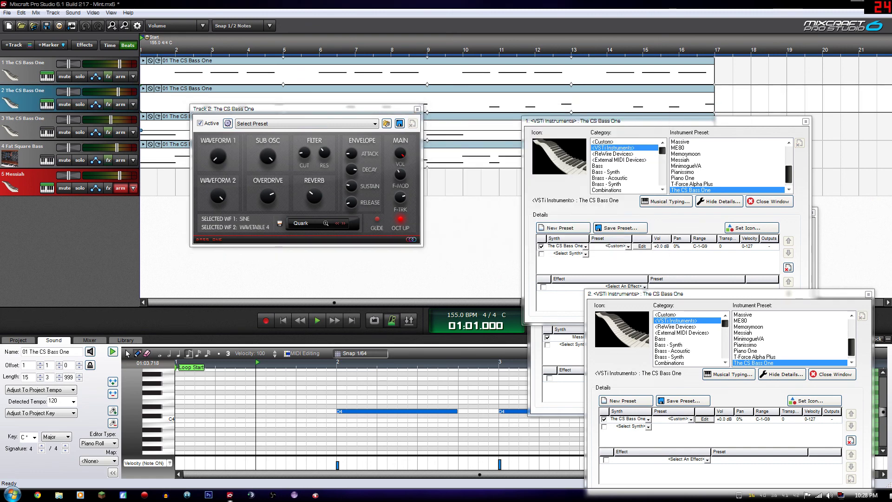
click(417, 109)
click(806, 121)
click(813, 213)
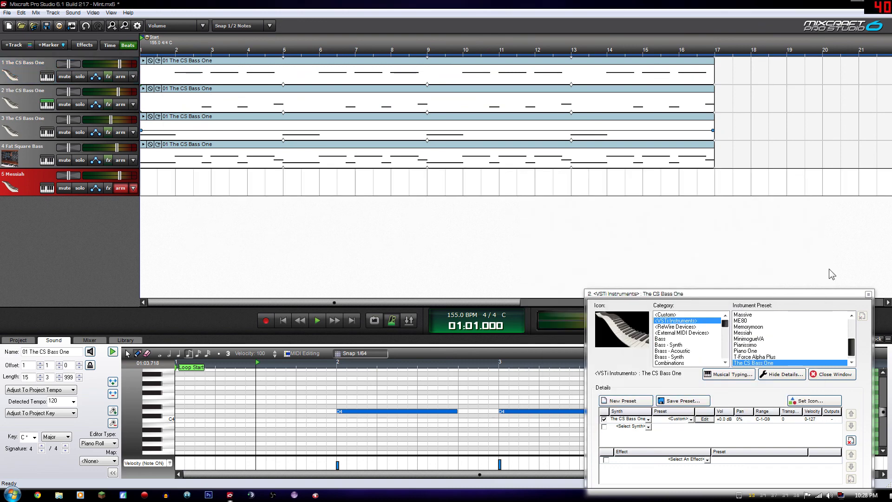
click(867, 292)
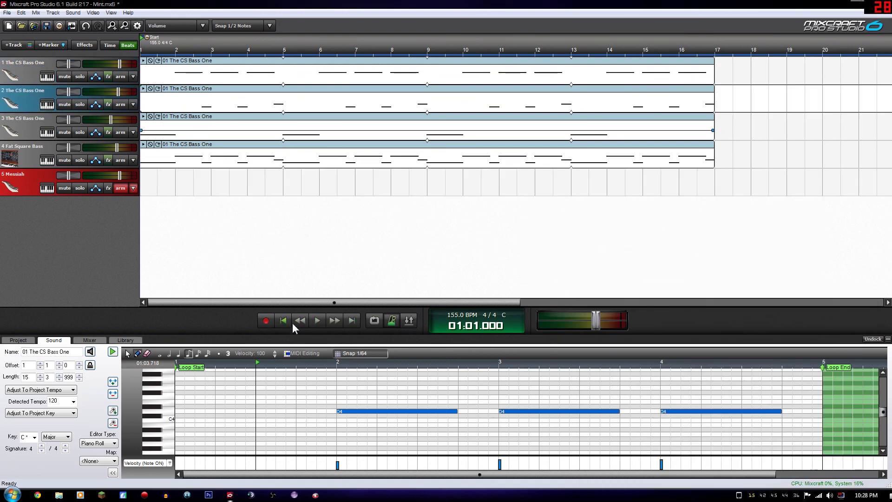
click(318, 320)
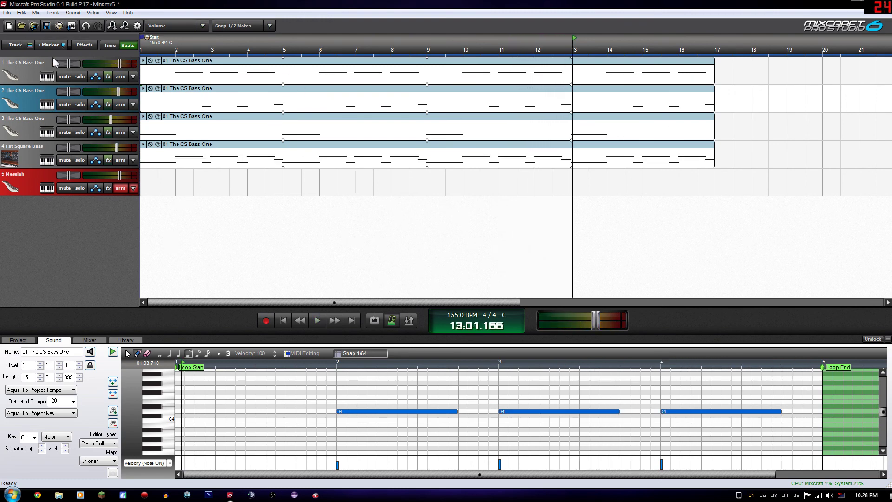
Step: Start a new project under the suggested name Mixcraft Project 38, closing the New Project options without choosing a template
click(10, 26)
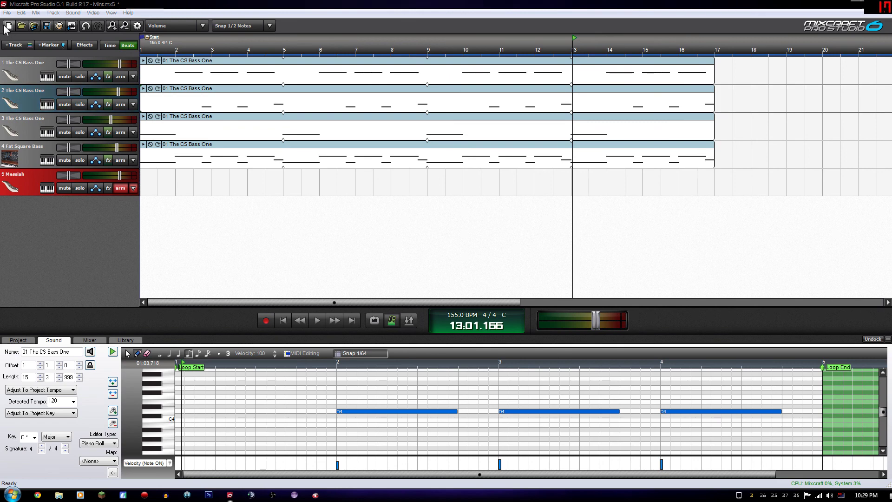
click(412, 266)
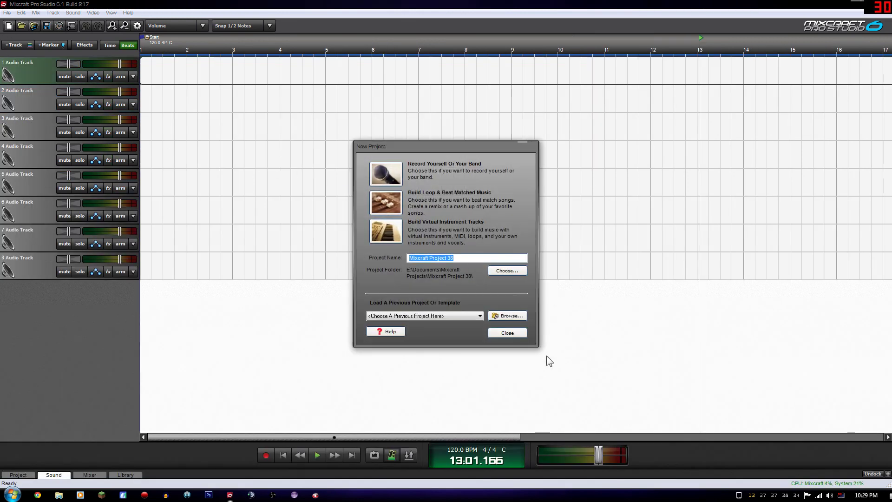
click(492, 335)
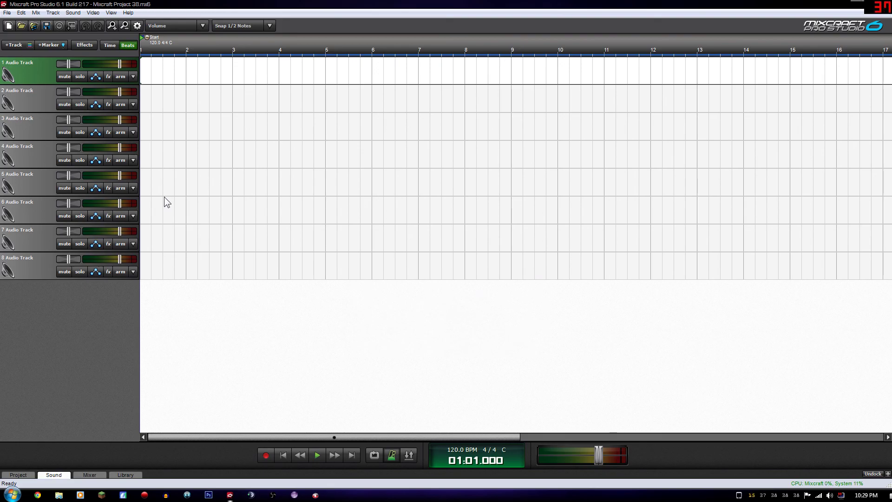
Step: Delete seven of the eight default audio tracks
key(Delete)
key(Delete)
key(Delete)
key(Delete)
key(Delete)
key(Delete)
key(Delete)
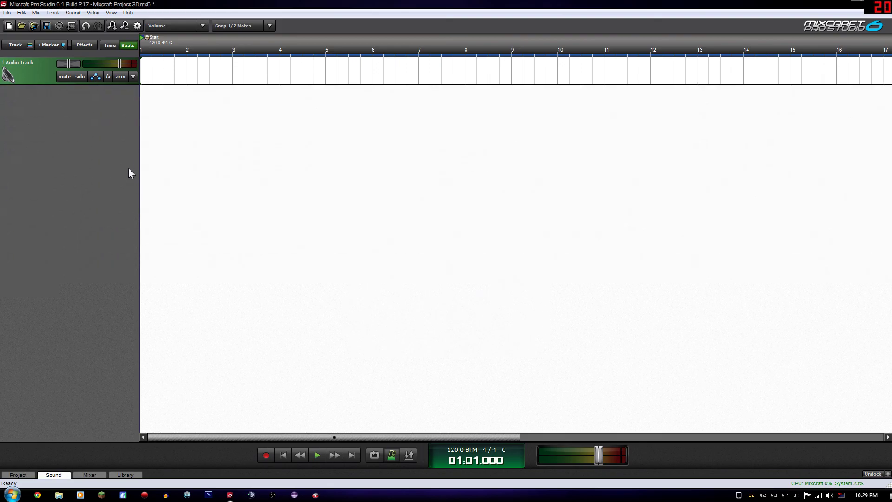
Step: Add eight virtual instrument tracks and delete the remaining audio track
key(ctrl+e)
key(ctrl+e)
key(ctrl+e)
key(ctrl+e)
key(ctrl+e)
key(ctrl+e)
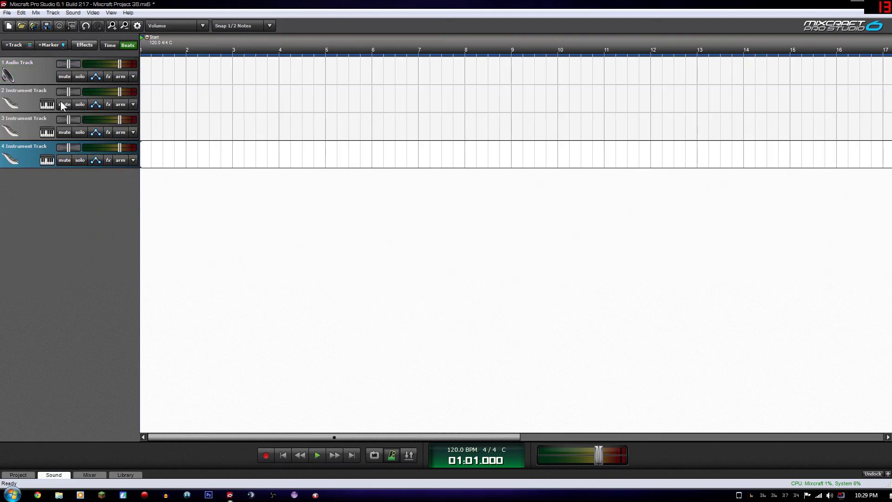
key(ctrl+e)
key(ctrl+e)
click(44, 76)
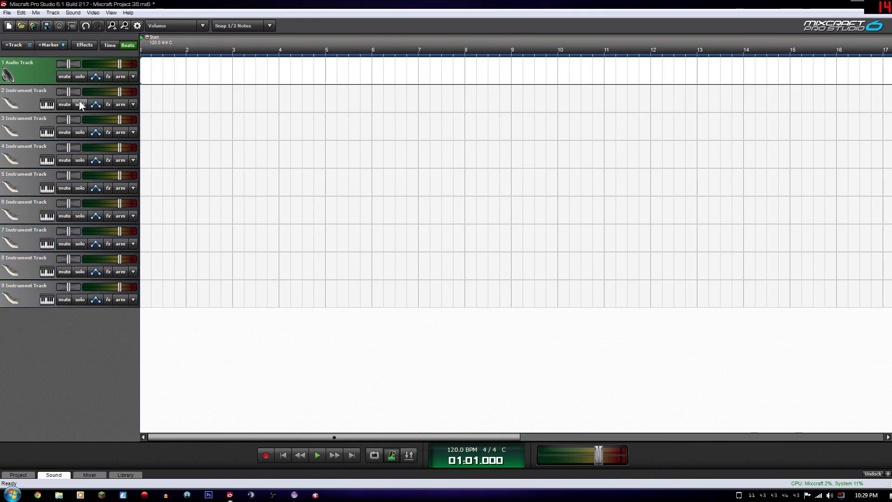
key(Delete)
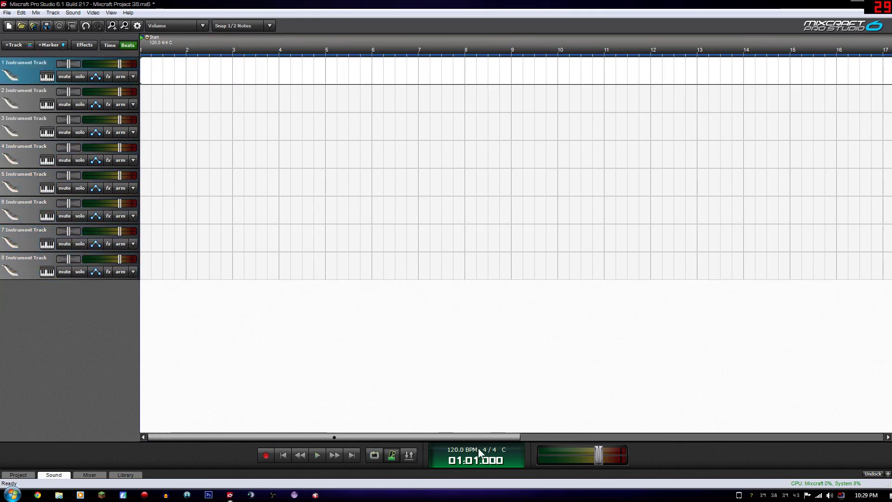
Step: Set the project tempo to 140 BPM
click(453, 450)
double_click(446, 261)
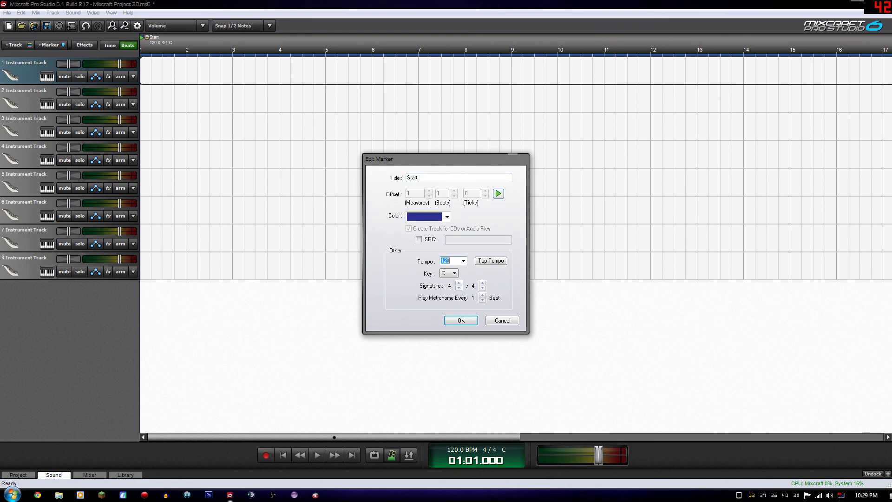
text(140)
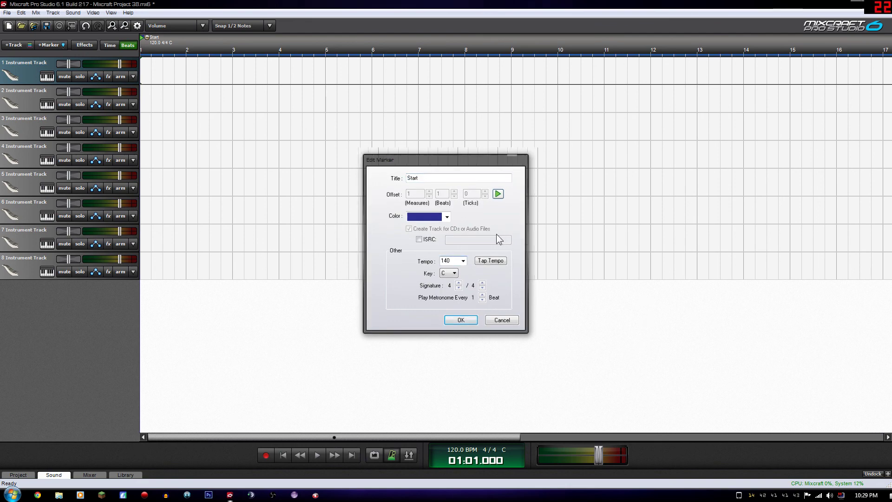
key(Return)
Step: Assign the VSTi instrument The CS Bass One to the first instrument track
click(45, 76)
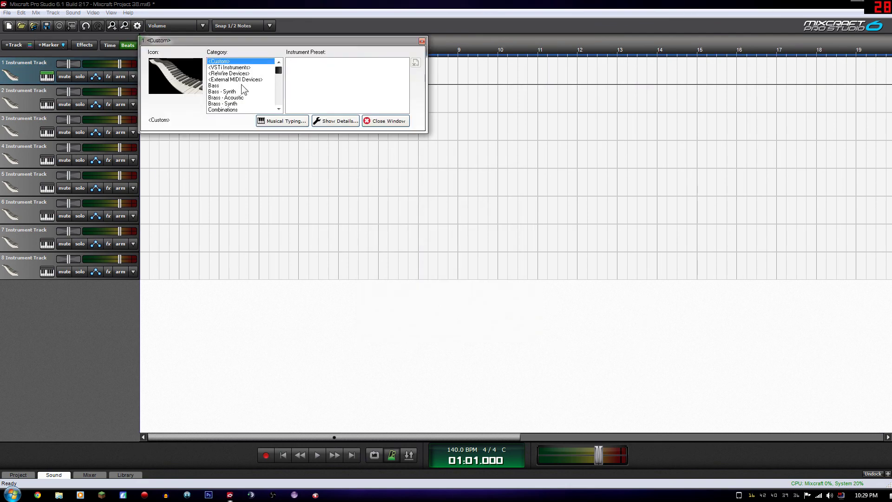
drag(245, 43, 330, 140)
click(317, 165)
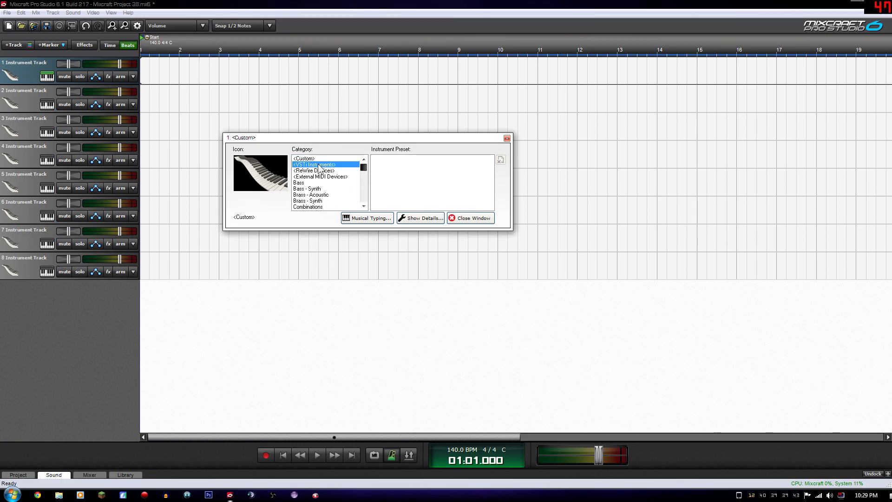
drag(389, 230, 390, 264)
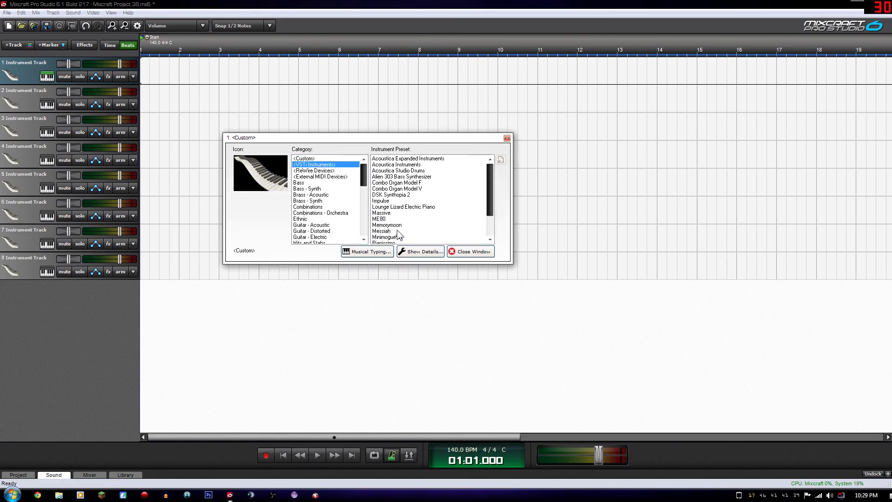
scroll(420, 225, down, 2)
drag(489, 205, 490, 233)
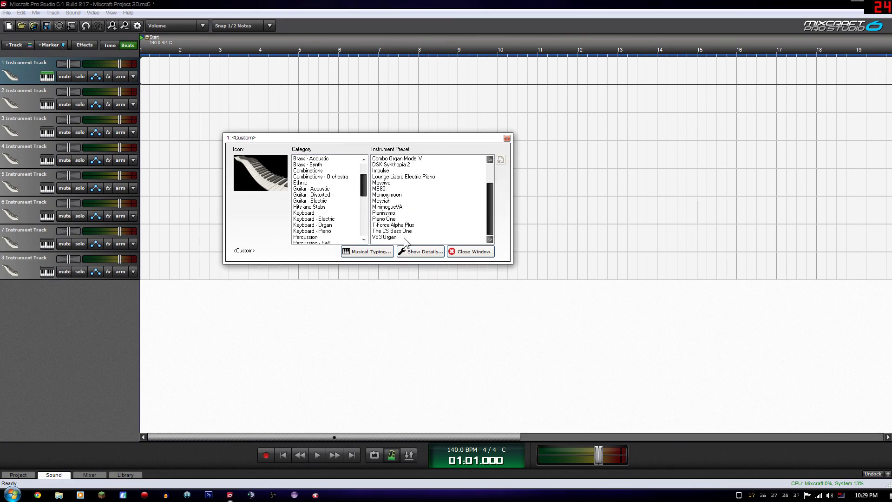
click(392, 231)
Step: Load the preset New in The CS Bass One's editor, keeping the editor open and closing the instrument selection window
click(421, 251)
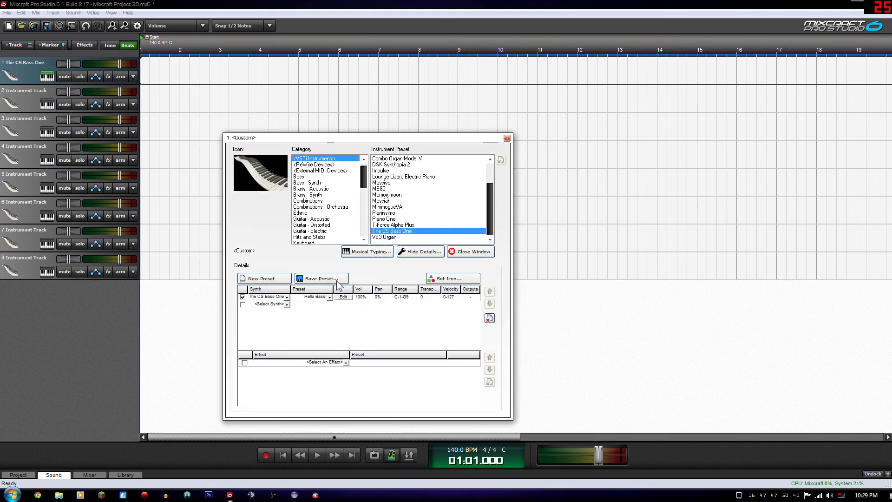
click(343, 297)
click(418, 192)
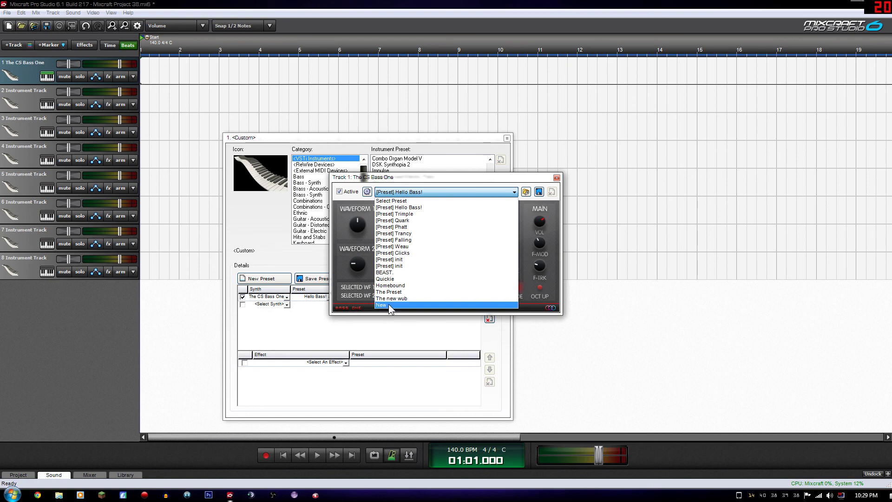
click(389, 304)
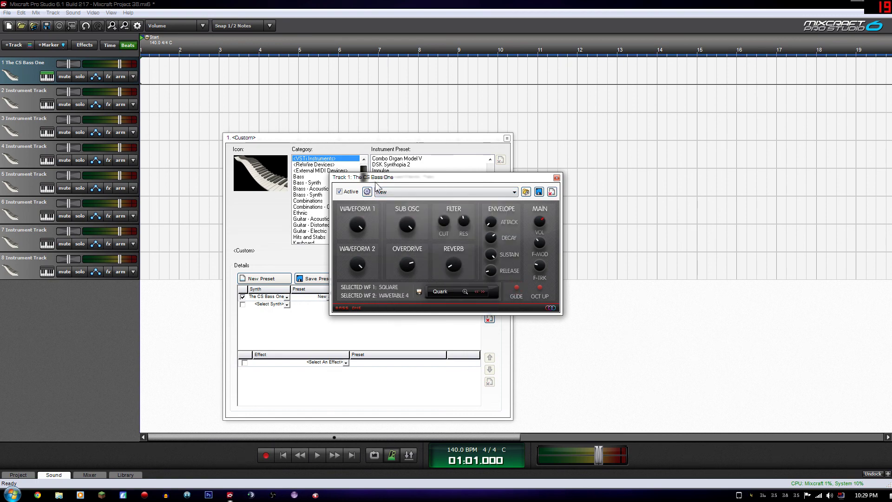
drag(374, 179, 562, 174)
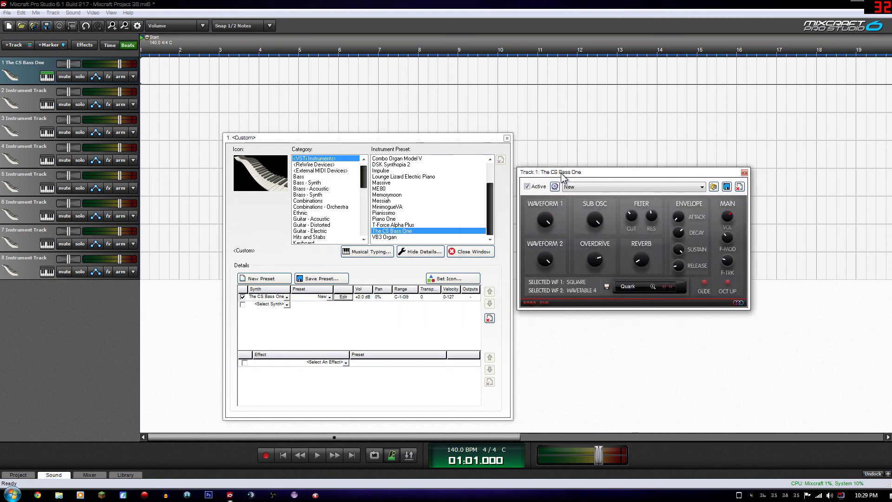
click(507, 138)
Step: Open Musical Typing for The CS Bass One track and lower the track's volume to about -13.9 dB
click(46, 77)
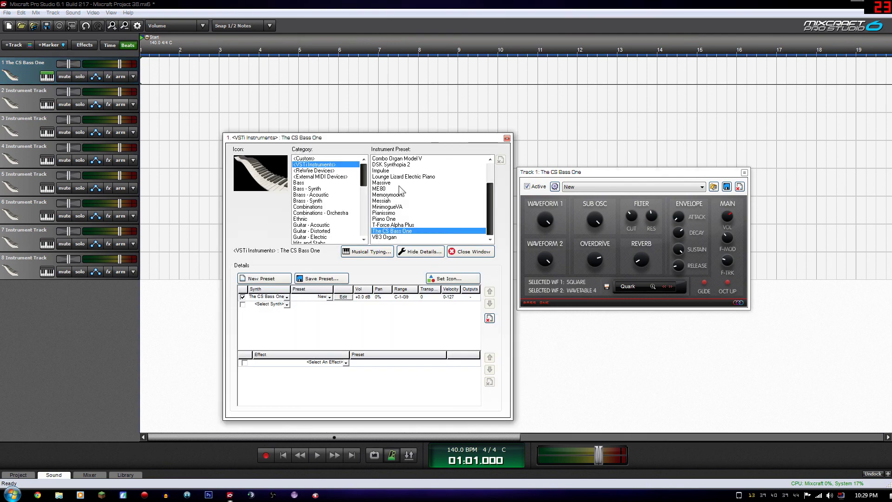
click(390, 245)
click(506, 139)
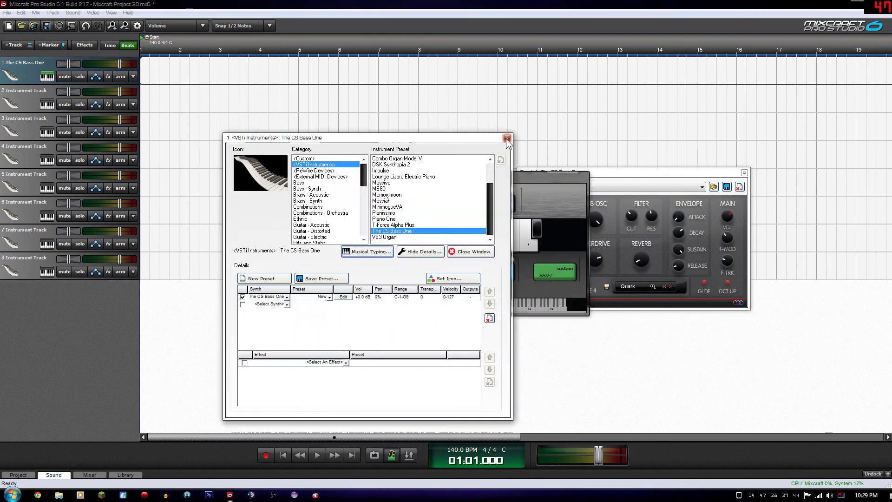
click(507, 138)
drag(464, 186, 378, 173)
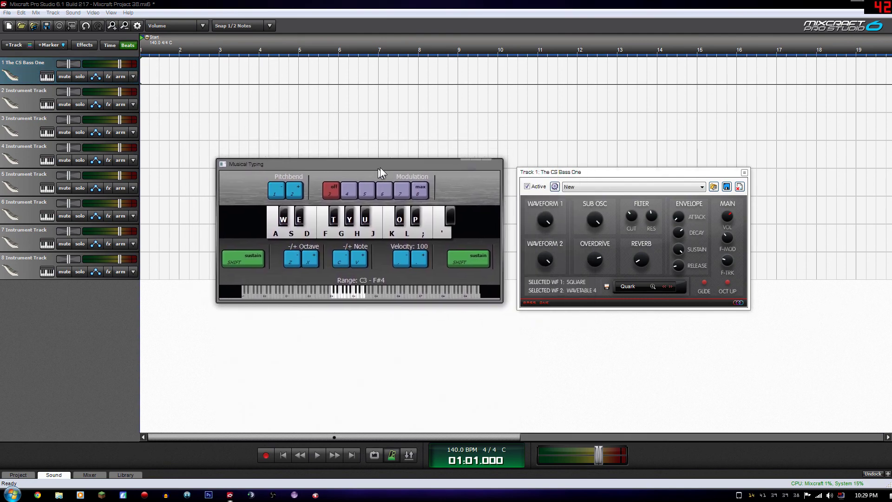
drag(120, 64, 94, 64)
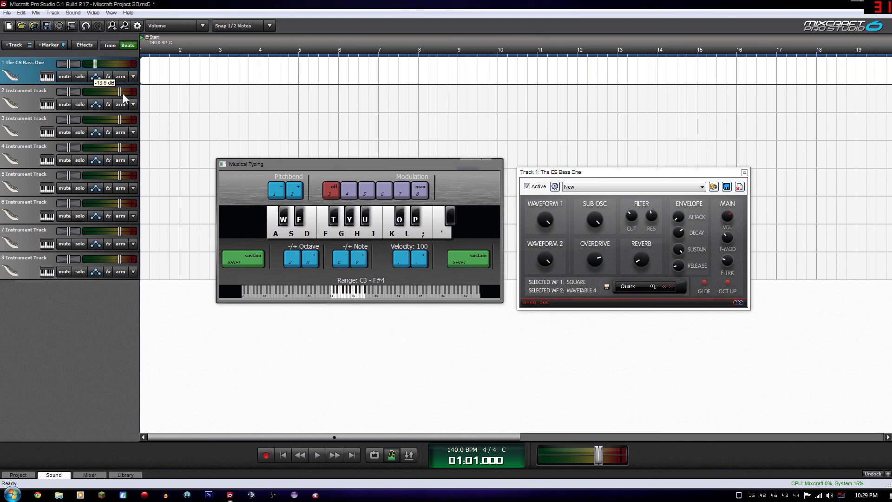
Step: Audition the New preset by playing several notes on the Musical Typing keyboard
click(250, 184)
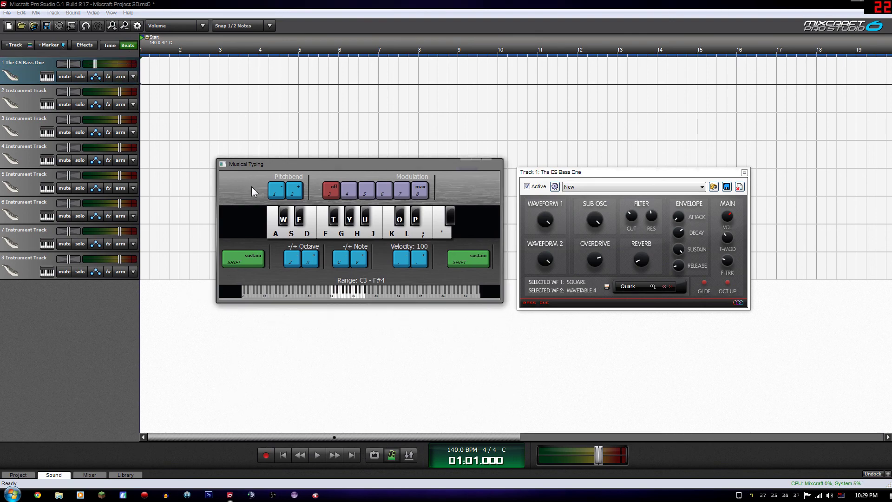
key(f)
key(u)
key(k)
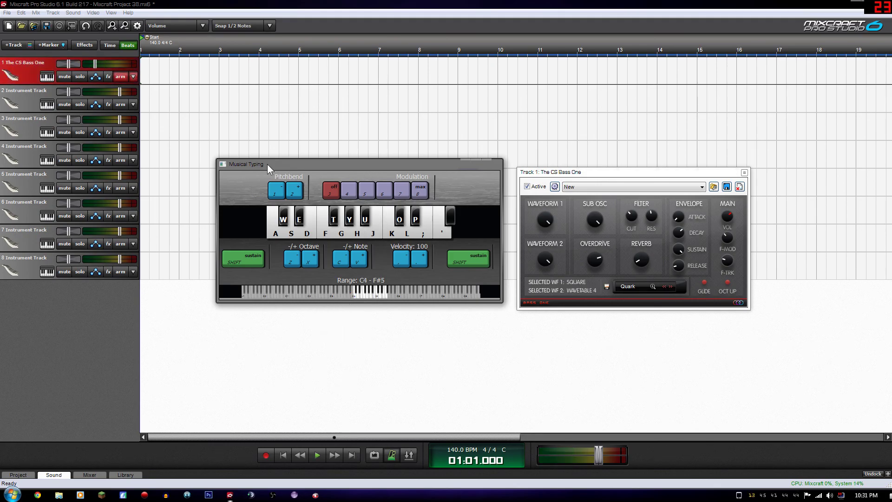
drag(267, 164, 286, 166)
key(h)
key(f)
key(j)
key(k)
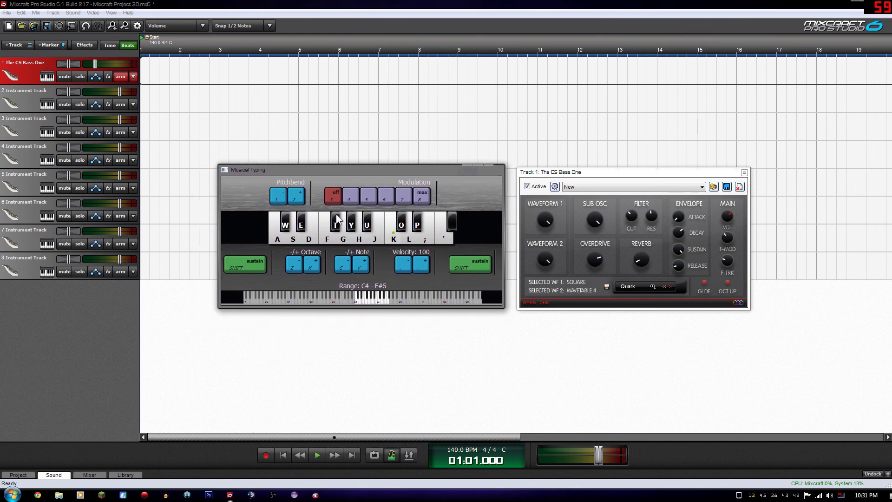
key(e)
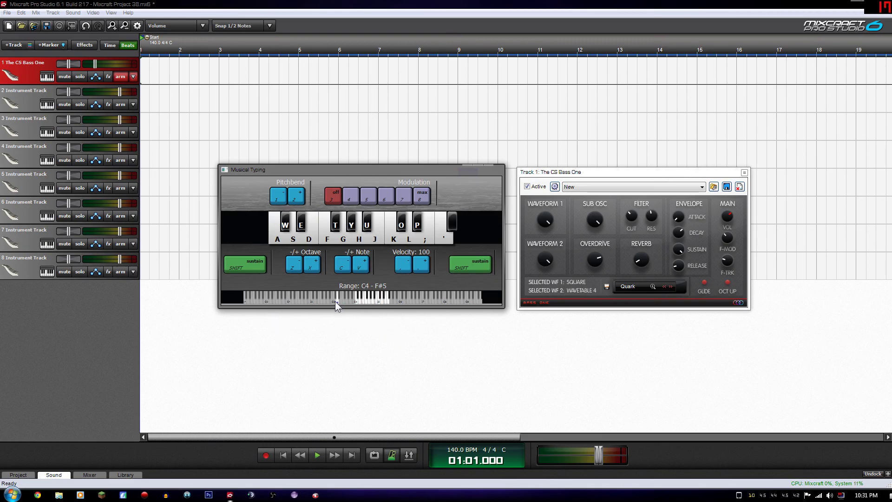
Step: Lower the Musical Typing range one octave to C3 - F#4 and rehearse a short bass riff
key(z)
key(j)
key(e)
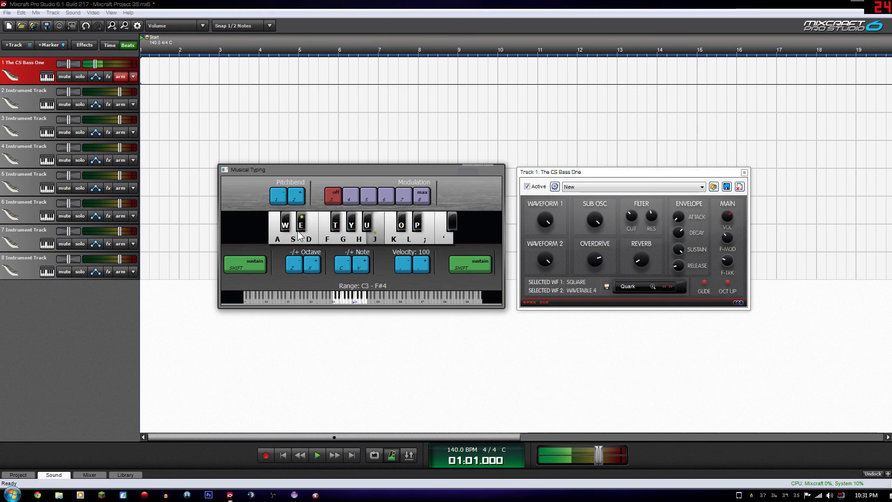
key(d)
key(g)
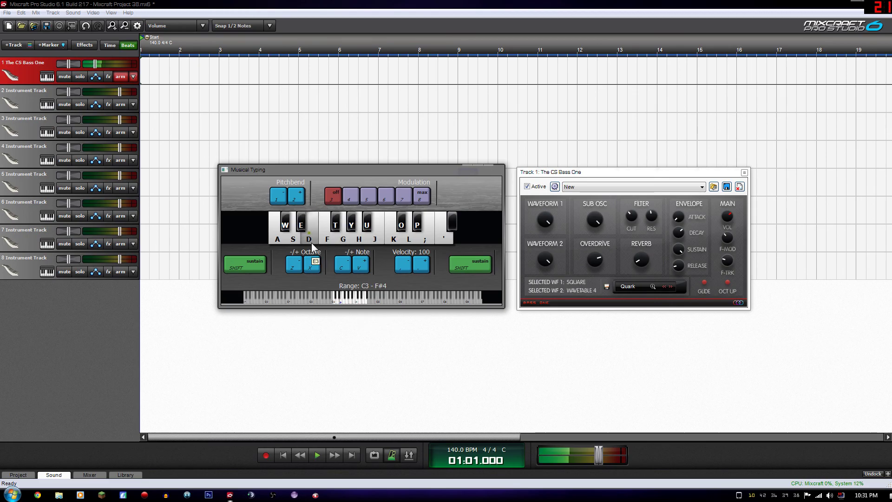
key(j)
key(g)
key(e)
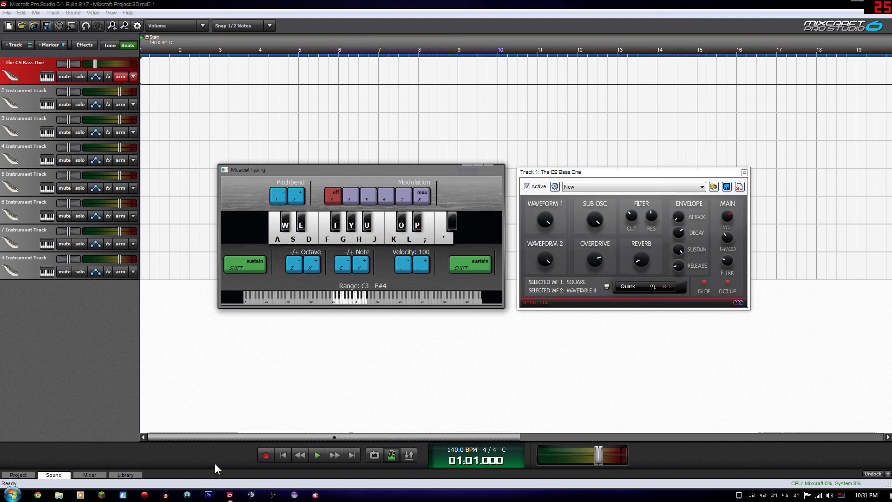
Step: Record the four-note bass riff B3, E3, G3, E3 on The CS Bass One track
click(266, 457)
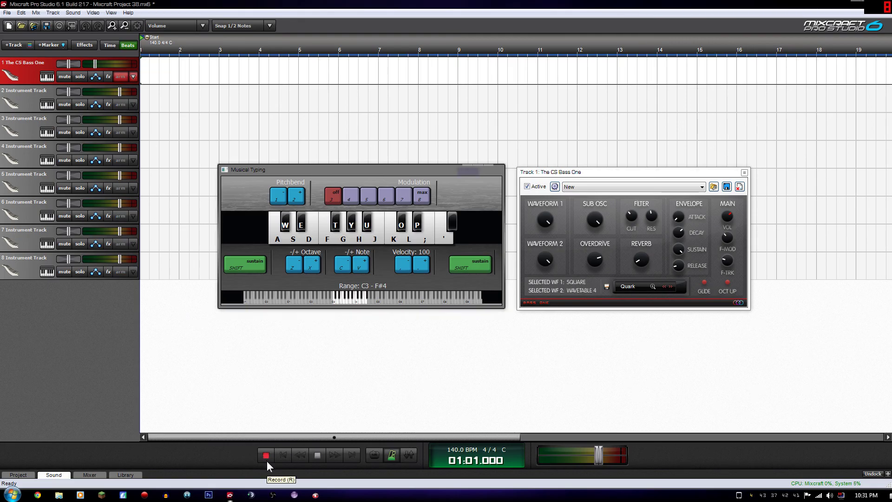
key(j)
key(d)
key(g)
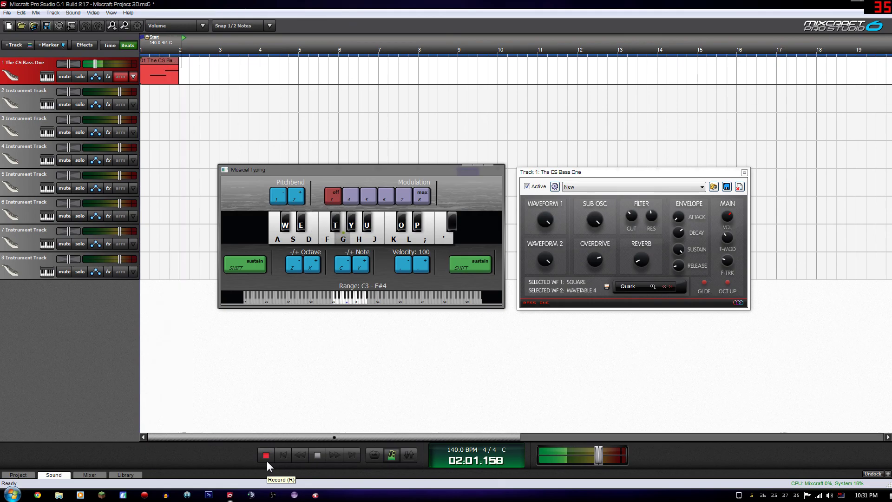
key(d)
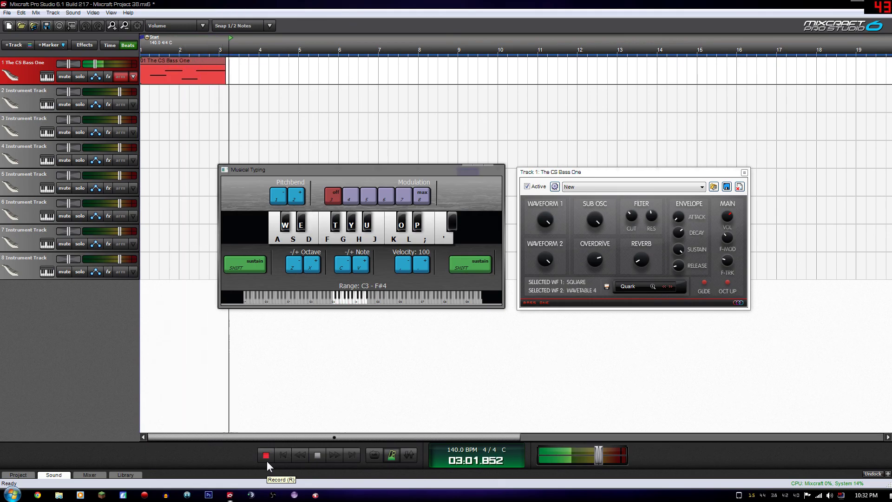
click(267, 461)
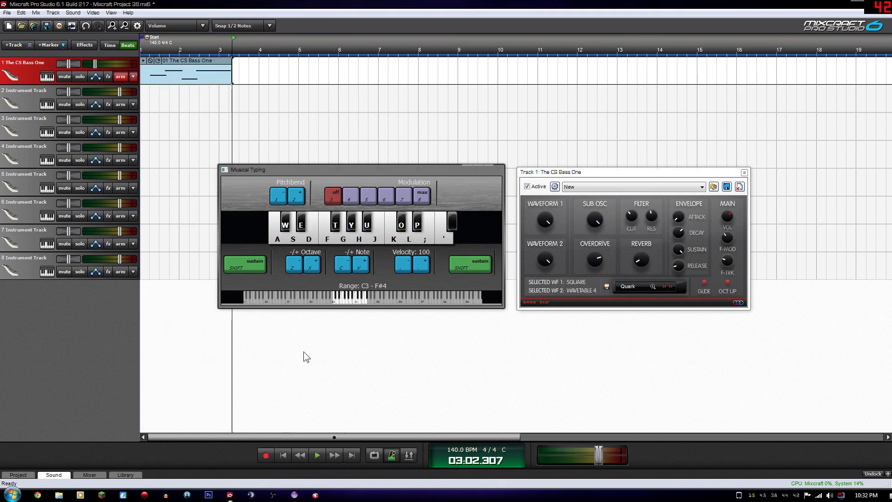
Step: Open the recorded clip in the piano roll and enlarge the editor, with the floating windows moved clear of it
double_click(188, 65)
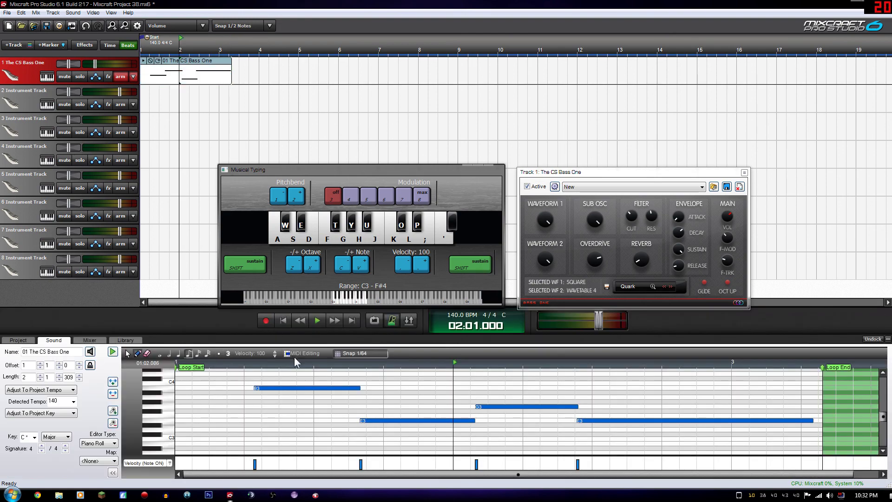
drag(441, 169, 435, 90)
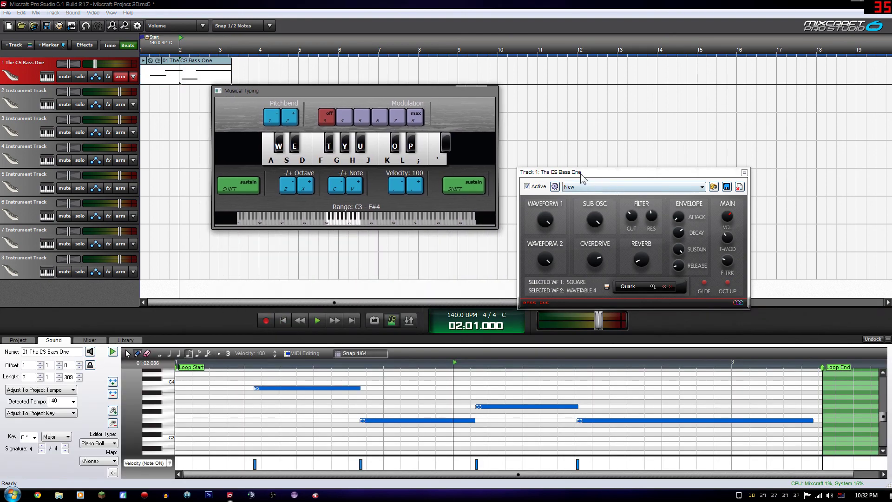
drag(582, 174, 582, 67)
drag(410, 334, 411, 253)
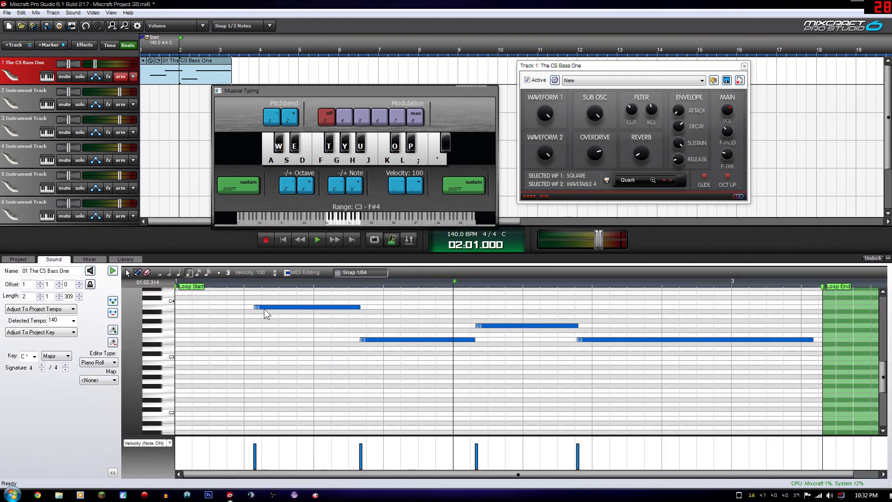
Step: Move the B3 note to the start of measure 1 and lengthen it to two beats
click(263, 303)
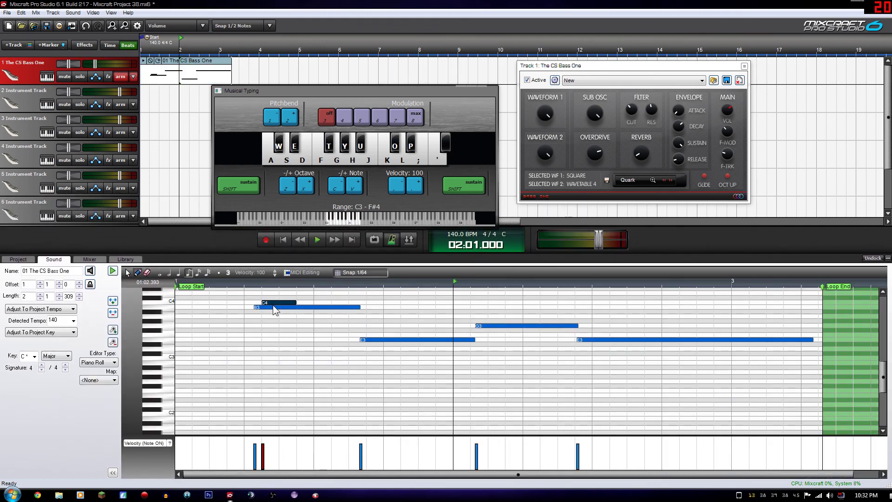
key(Delete)
drag(263, 307, 186, 308)
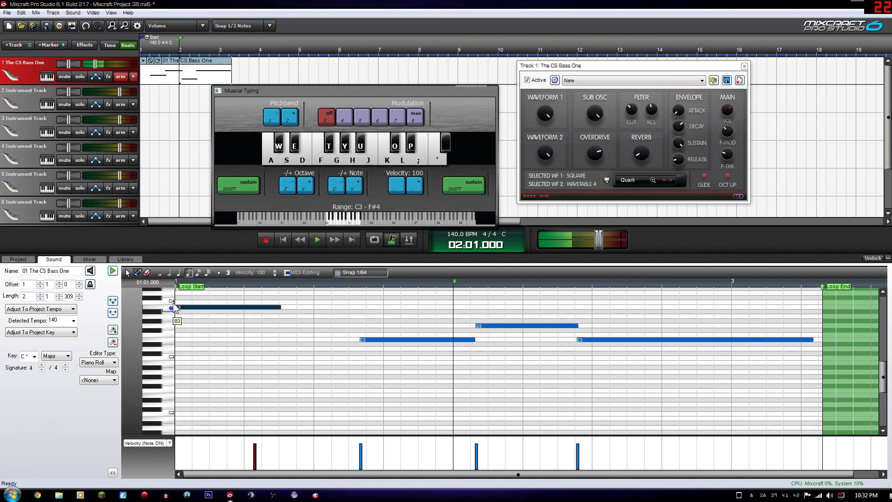
drag(282, 308, 314, 308)
Step: Move the first E3 note to beat 3 of measure 1 and extend it to the start of measure 2
click(372, 340)
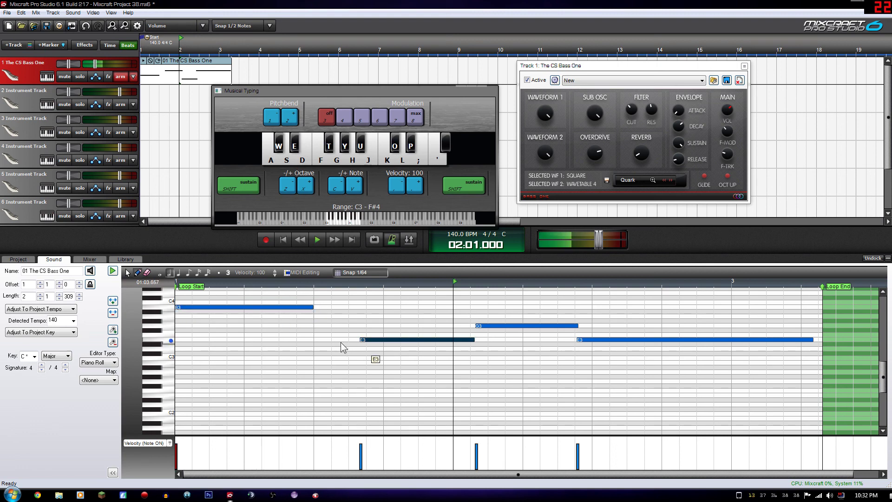
drag(369, 347, 323, 347)
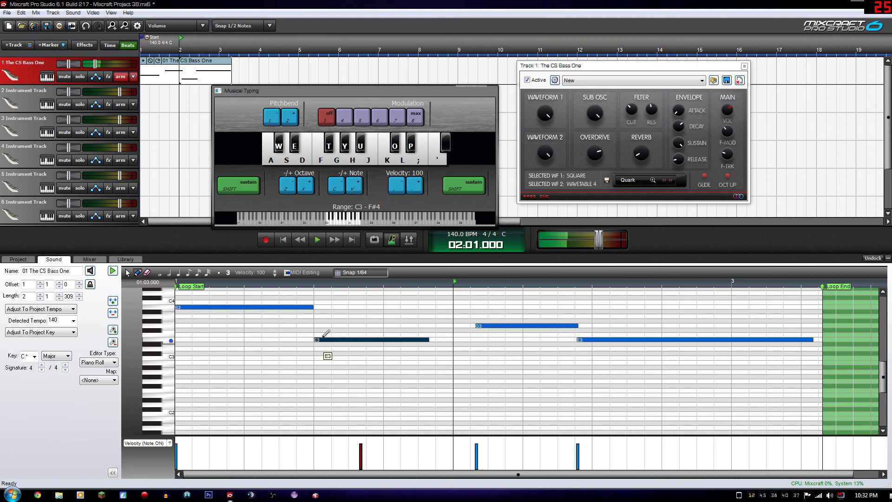
drag(433, 337, 453, 338)
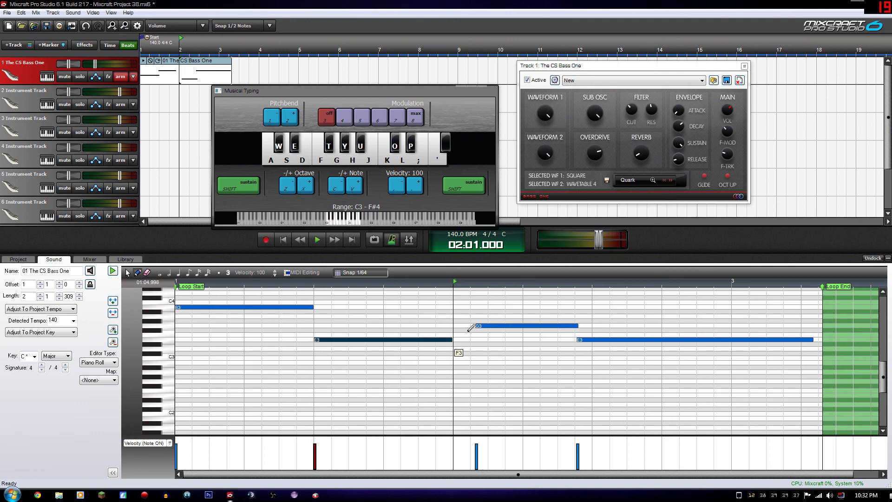
Step: Set the piano roll snap to 1/16 notes and fit the G3 and last E3 notes to two beats each across measure 2
click(354, 272)
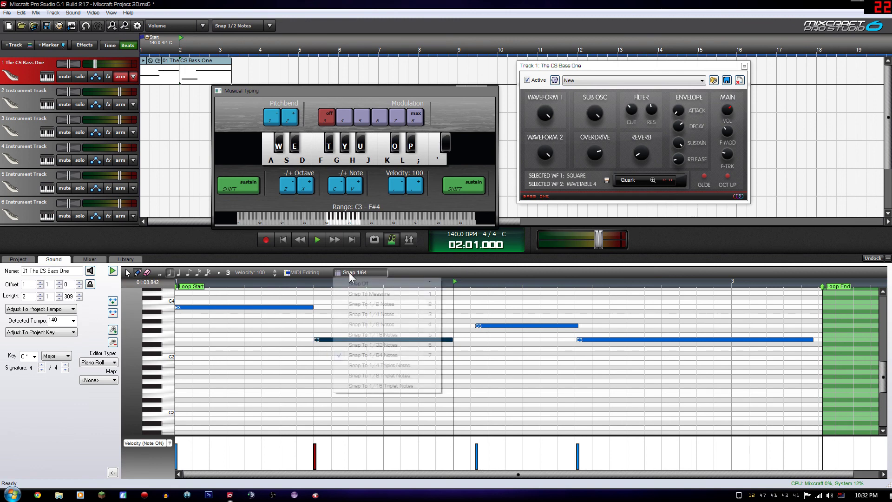
click(377, 332)
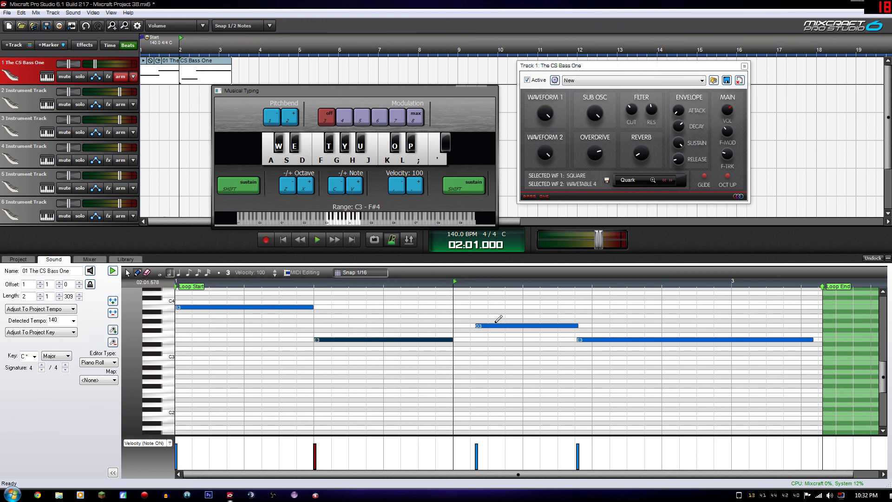
drag(479, 326, 468, 330)
drag(556, 325, 592, 340)
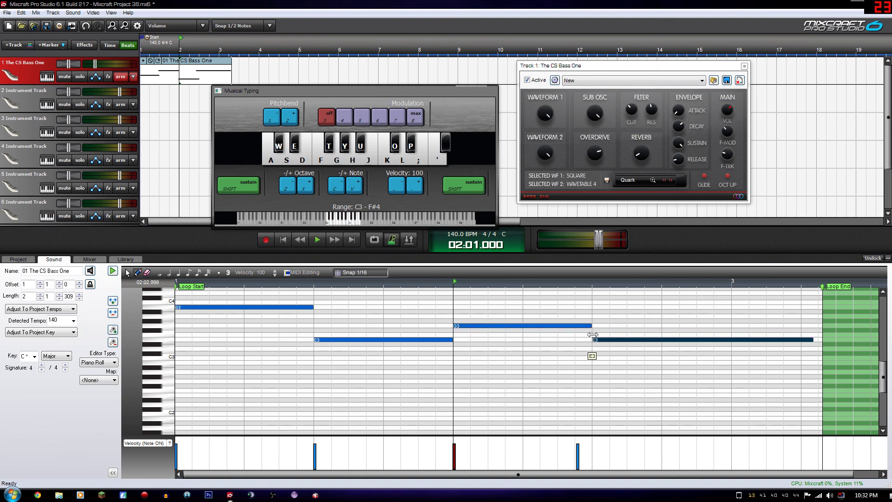
drag(808, 340, 738, 360)
Step: Set the clip's loop end to measure 3 and loop the clip out to measure 5 on the timeline
drag(808, 285, 717, 285)
drag(219, 75, 298, 75)
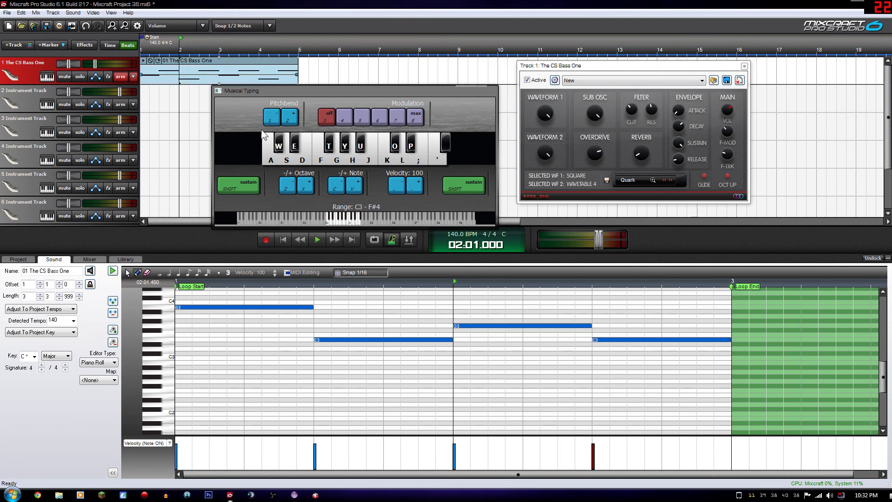
Step: Show track 1's automation lane and assign it to The CS Bass One's modifier-fmod parameter, with the Musical Typing window moved clear of the tracks
click(155, 93)
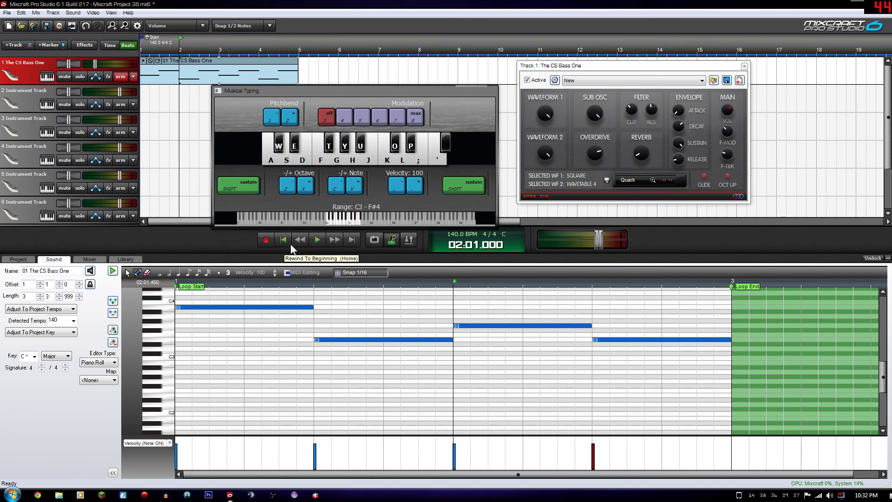
drag(347, 90, 708, 283)
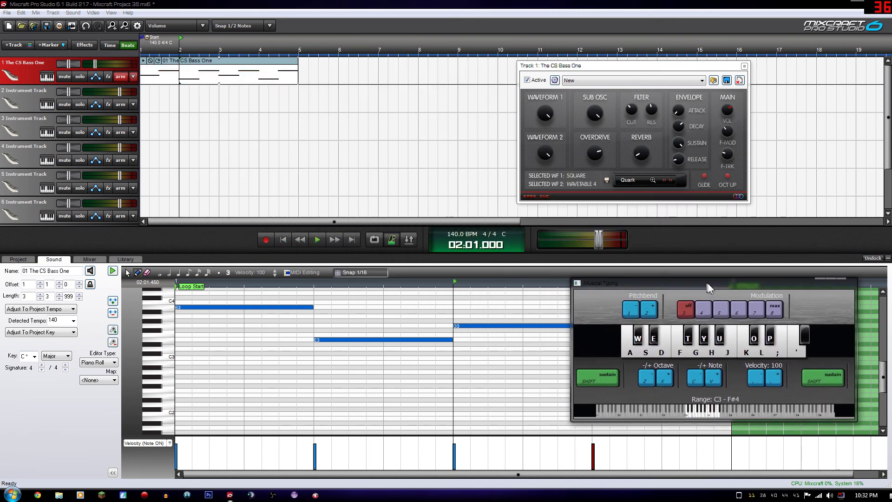
click(98, 76)
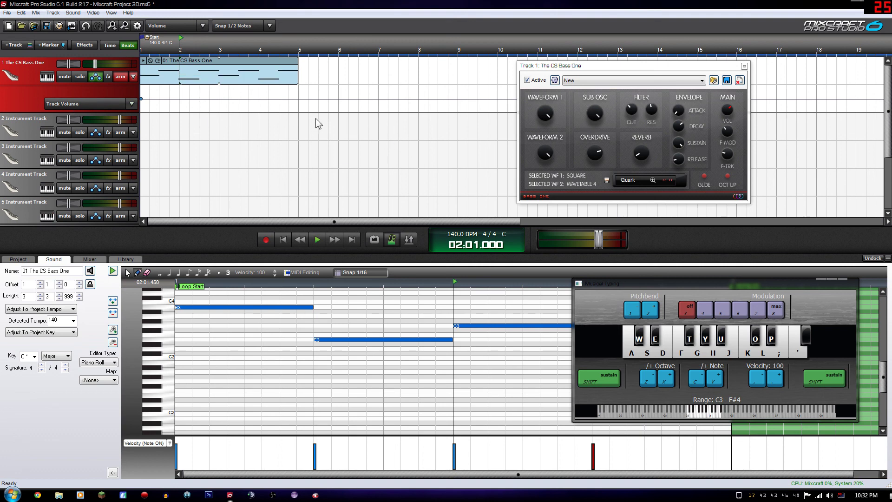
click(129, 106)
mouse_move(80, 163)
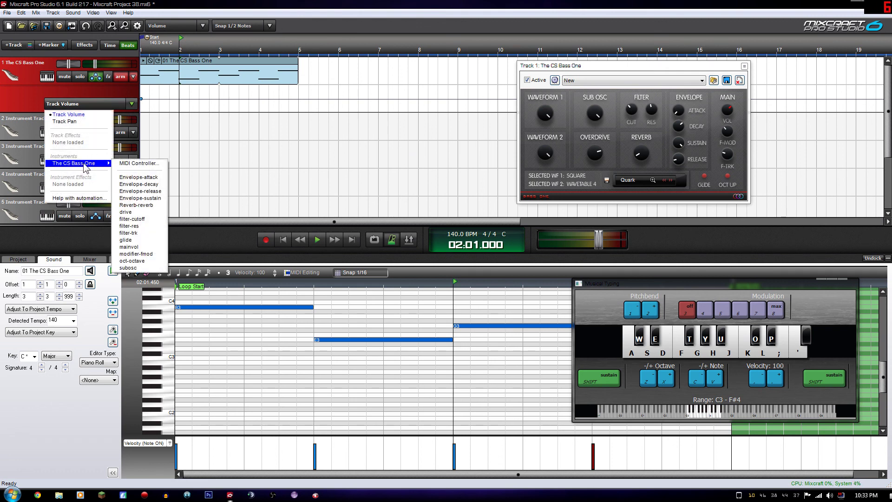
click(154, 254)
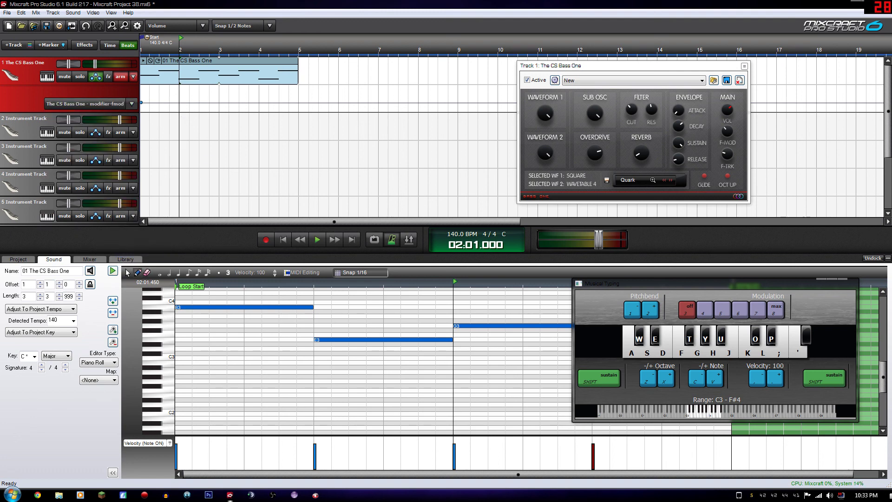
Step: Play the looped bass riff from the beginning of the project to hear how the F-Mod setting sounds
scroll(172, 107, up, 5)
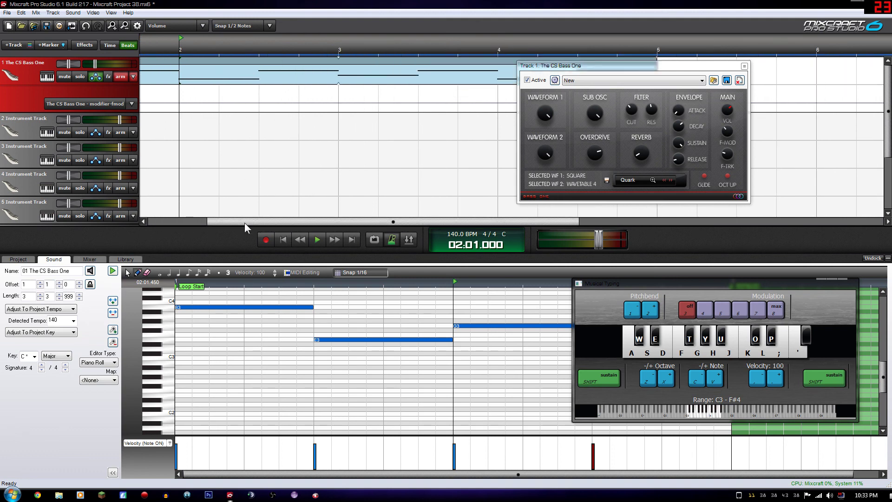
drag(245, 223, 211, 222)
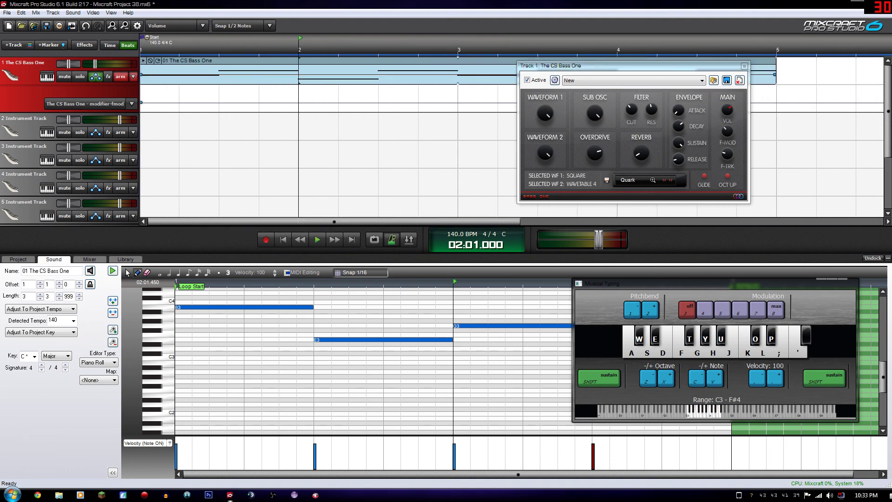
click(284, 241)
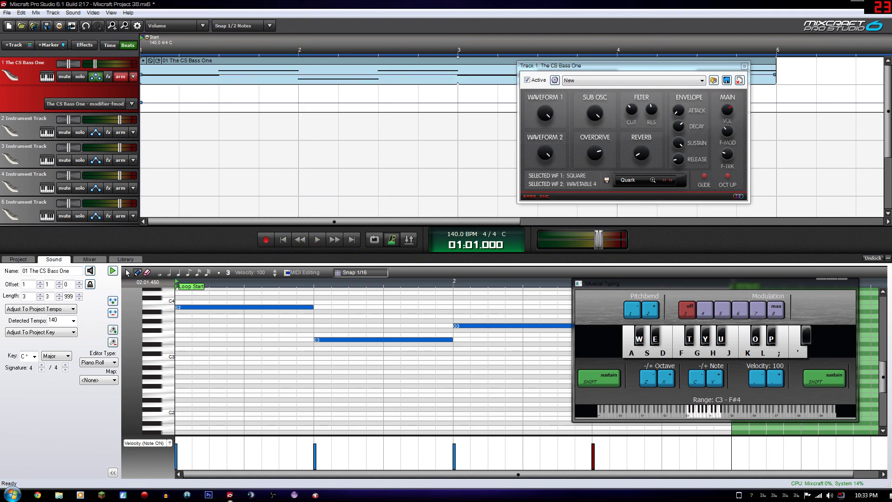
click(319, 240)
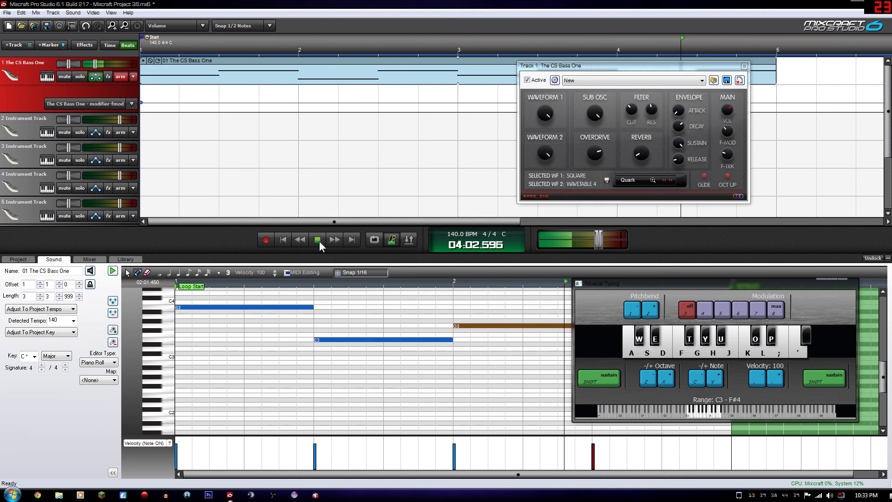
click(320, 241)
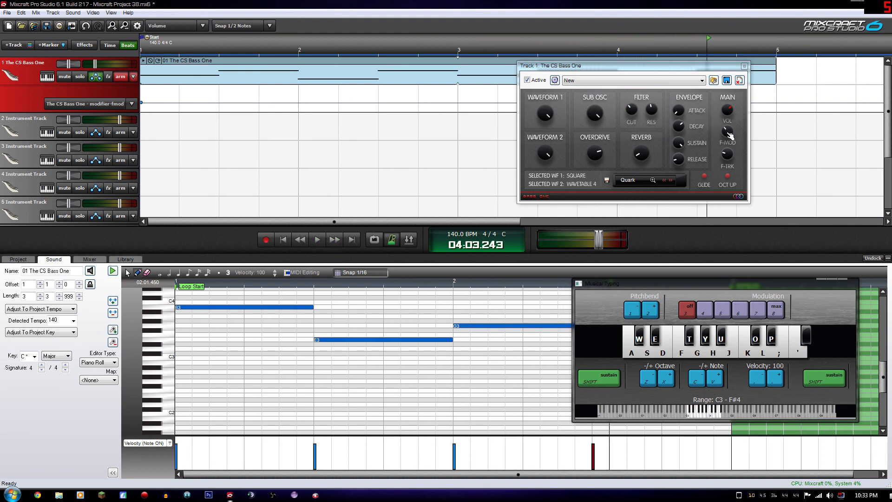
click(728, 131)
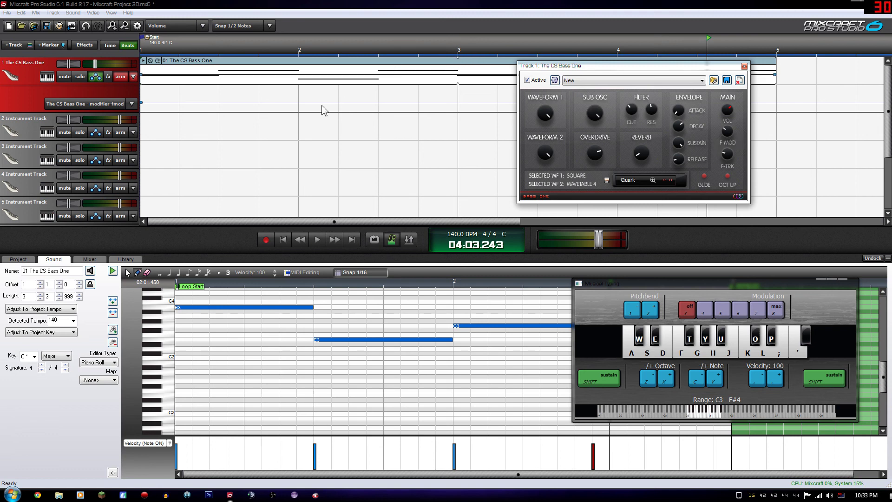
click(283, 239)
click(317, 240)
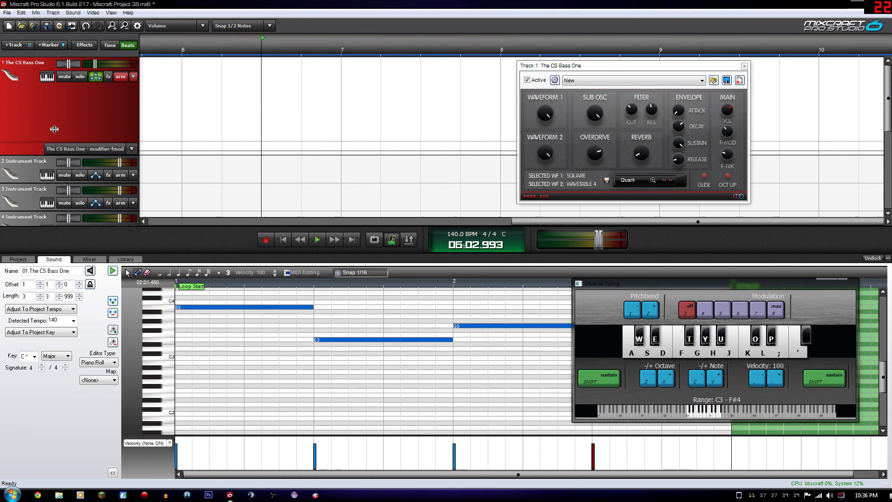
Step: Reduce track 1's height and move the synth window off the bass clip
drag(54, 129, 37, 99)
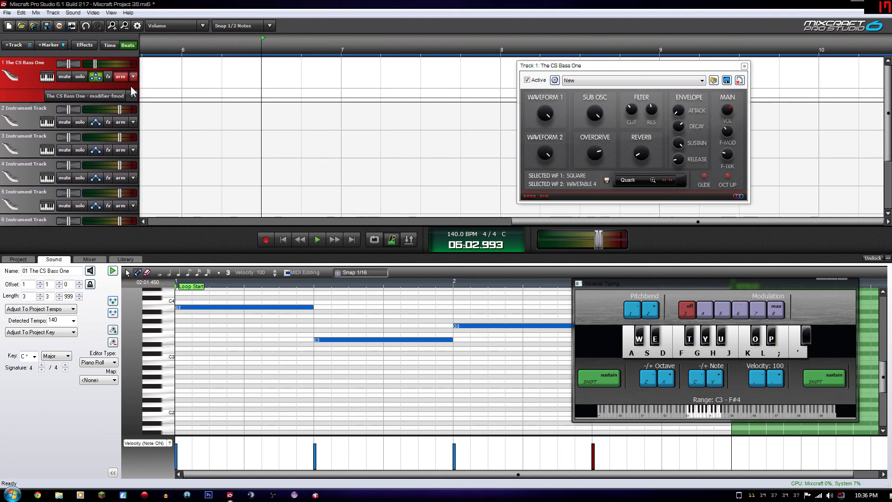
drag(517, 226, 122, 239)
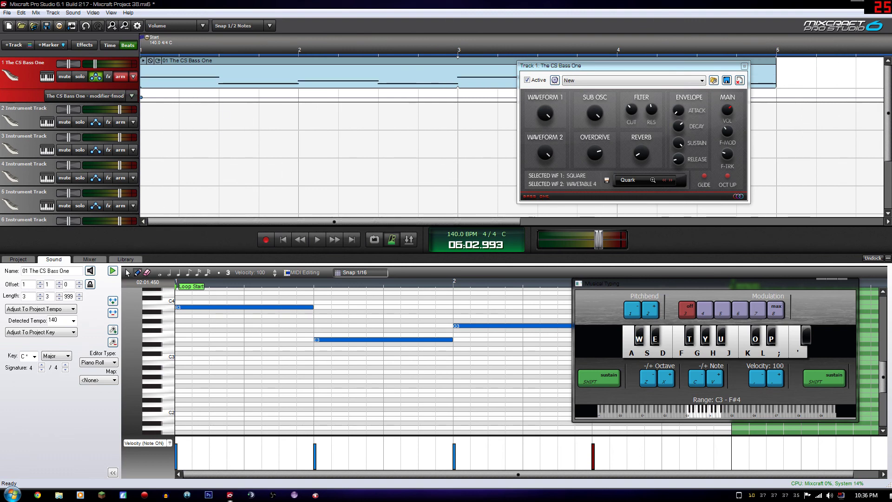
key(ctrl+z)
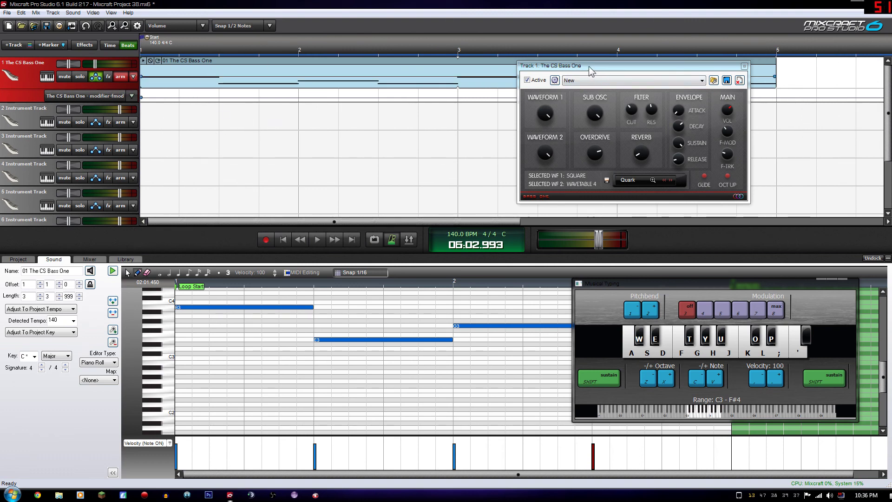
drag(589, 66, 671, 124)
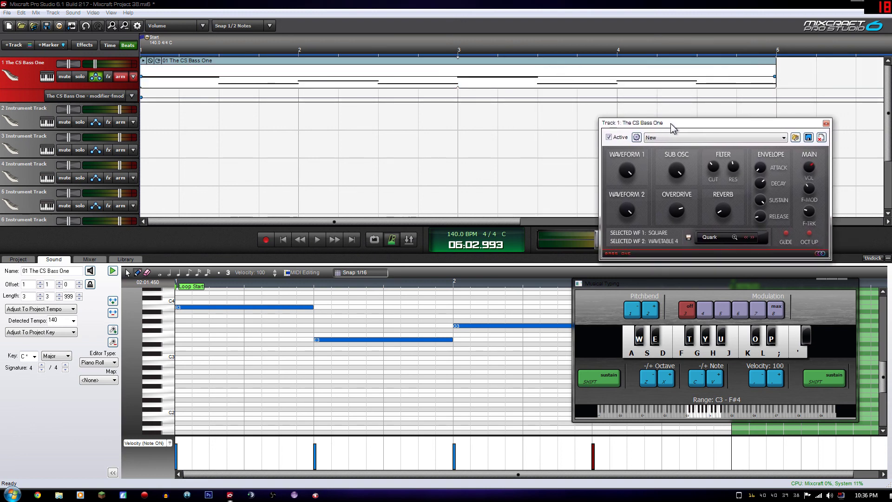
key(ctrl+z)
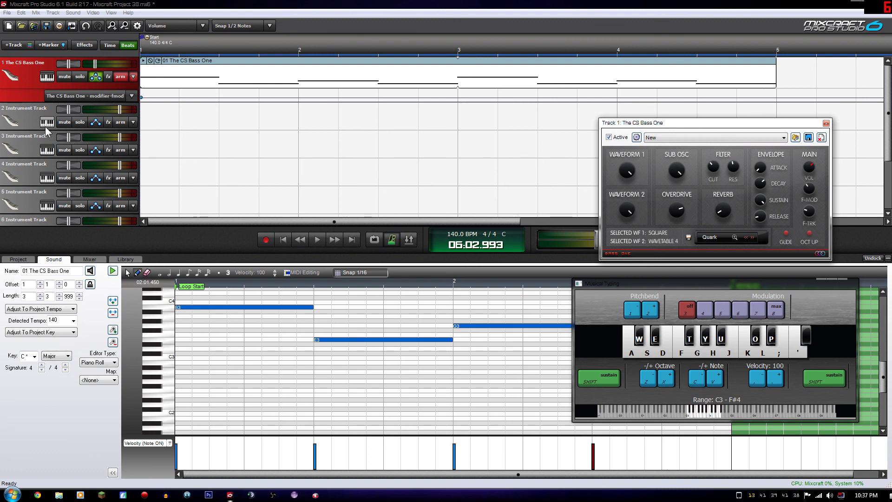
Step: Duplicate The CS Bass One track twice to get three bass tracks with the same riff
right_click(20, 81)
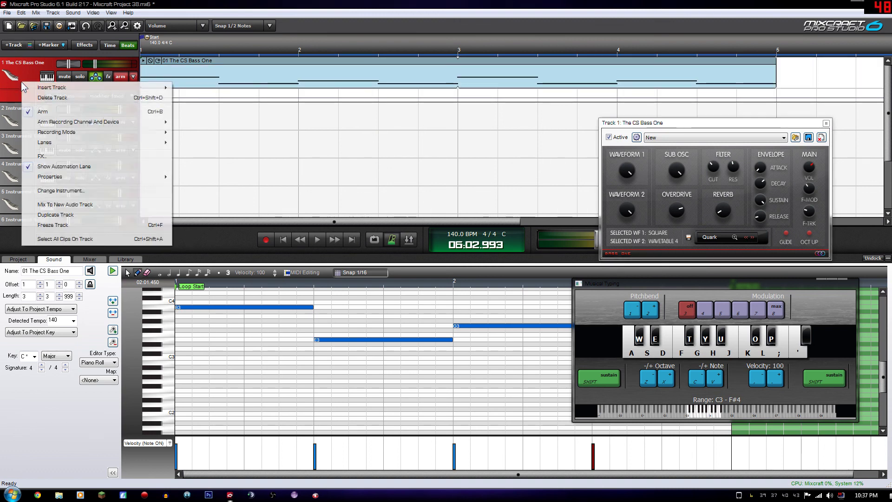
click(44, 214)
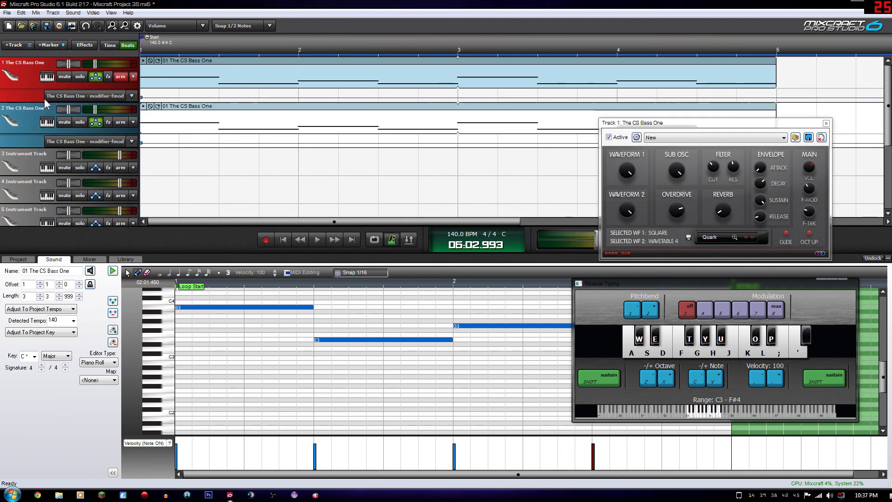
right_click(35, 121)
click(57, 255)
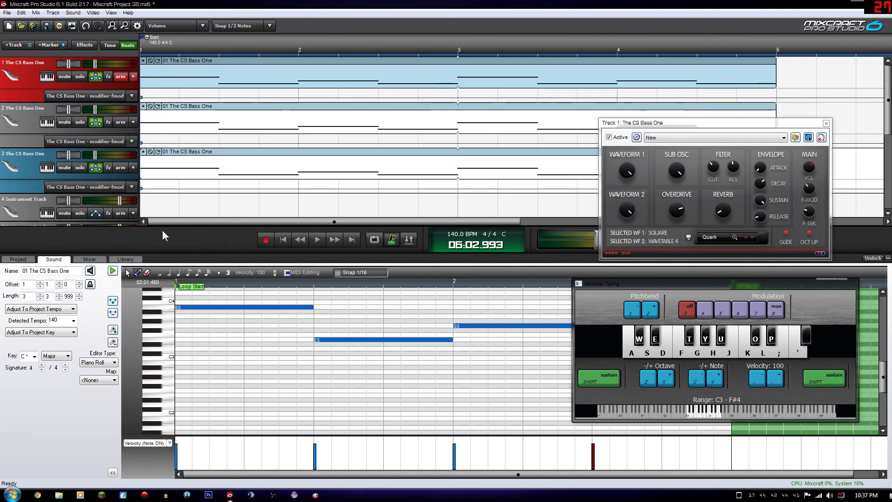
Step: Delete the B3 and G3 notes from track 2's clip, keeping only its two E3 notes
click(197, 115)
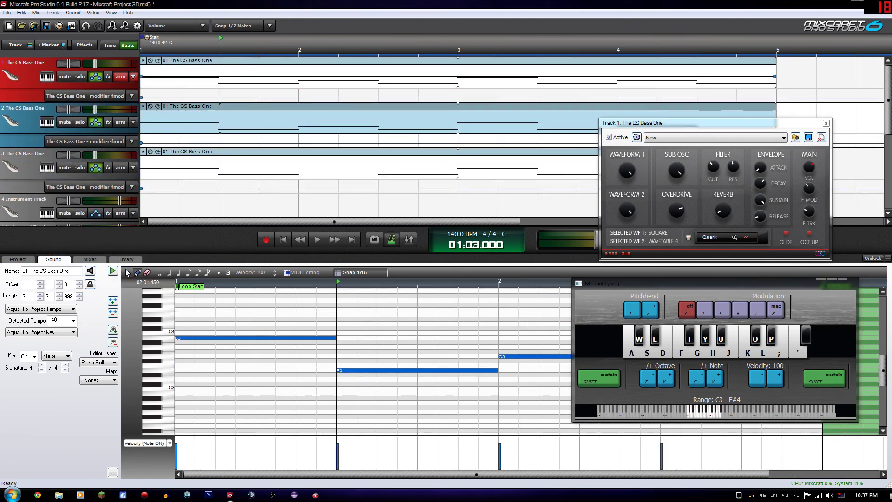
click(239, 338)
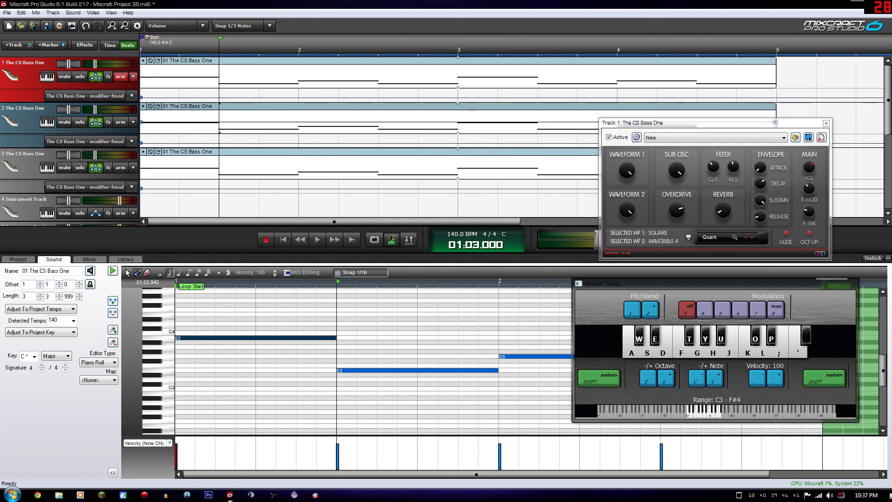
key(Delete)
click(320, 114)
click(522, 357)
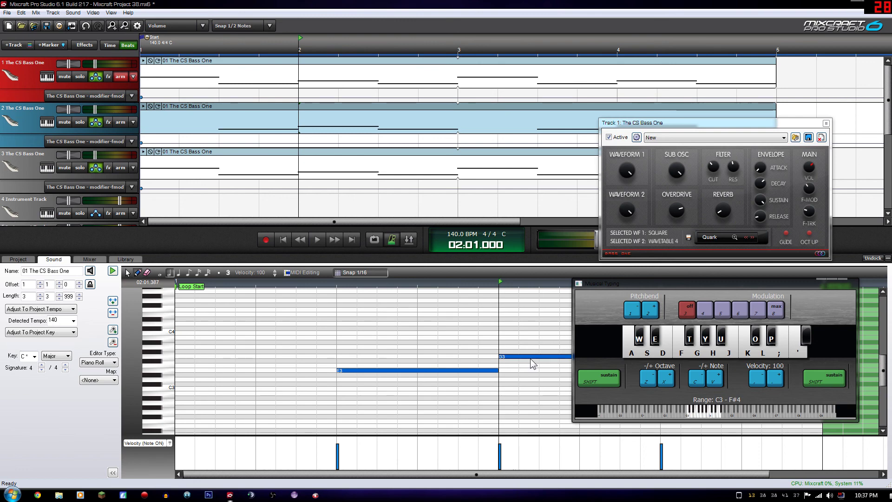
key(Delete)
drag(618, 285, 324, 164)
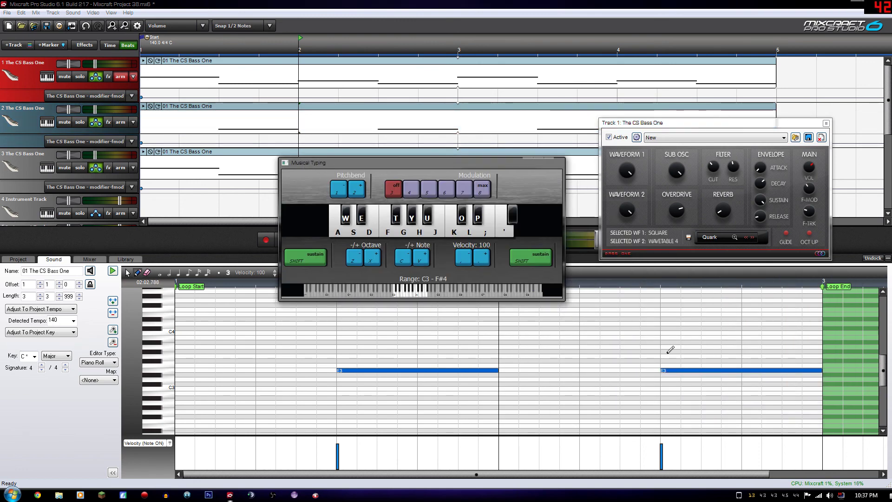
click(671, 371)
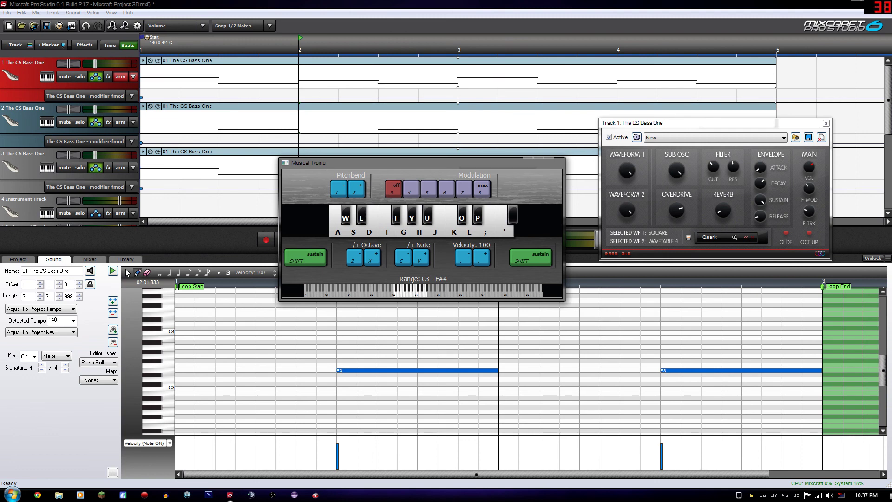
Step: Delete both E3 notes and the G3 note from track 1's clip, keeping only its B3 note
click(298, 69)
click(375, 370)
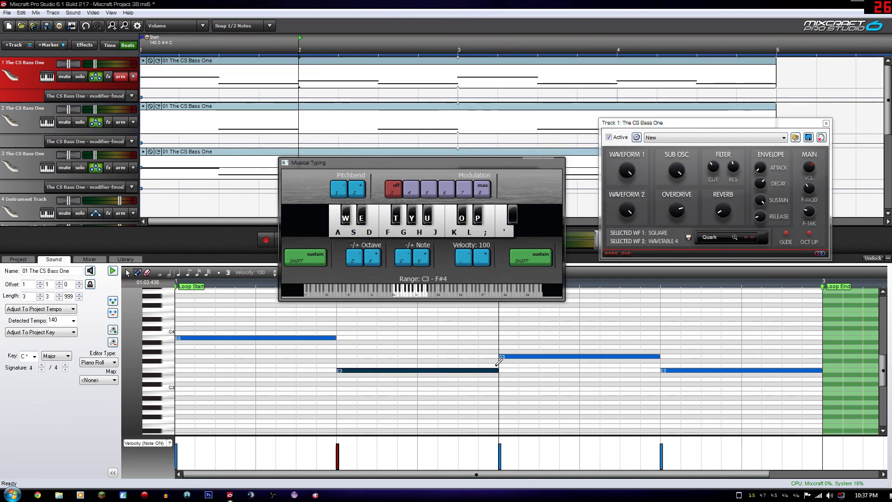
key(Delete)
click(552, 358)
key(Delete)
click(672, 371)
key(Delete)
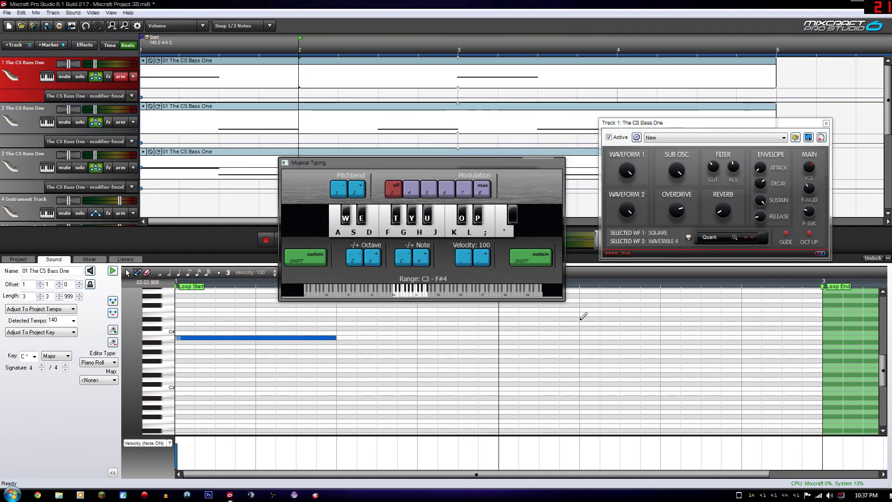
Step: Delete both E3 notes and the B3 note from track 3's clip, keeping only its G3 note
click(226, 167)
click(470, 371)
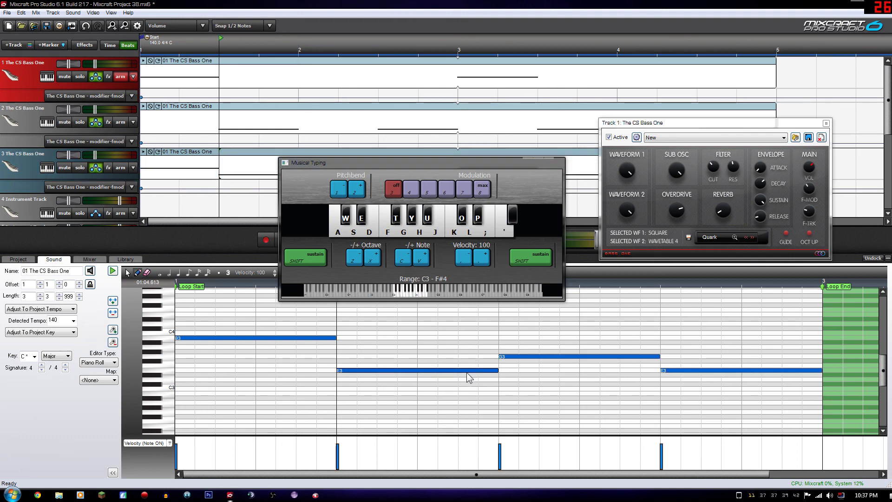
key(Delete)
click(677, 370)
key(Delete)
click(289, 338)
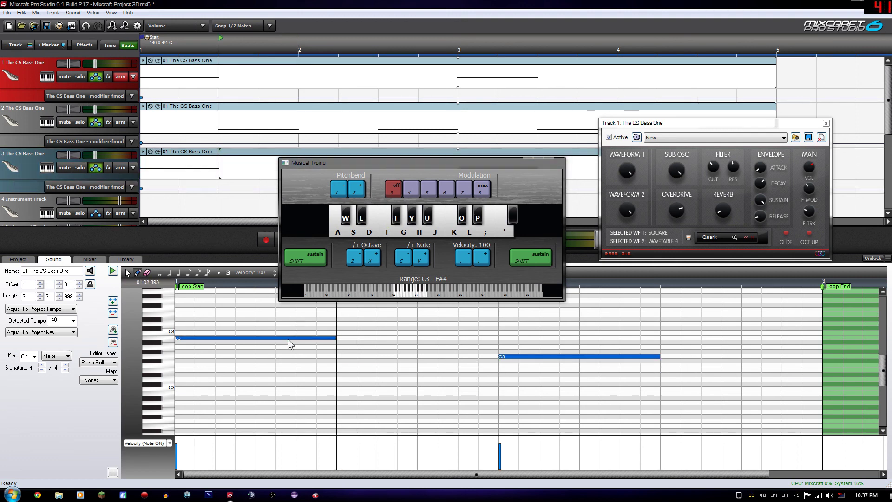
key(Delete)
Step: Play the riff split across the three bass tracks from the beginning
drag(317, 166, 538, 155)
click(297, 243)
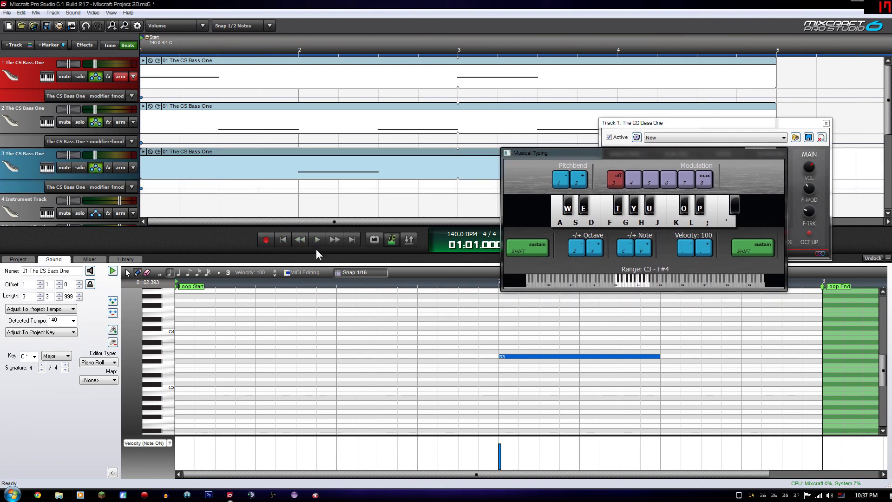
key(space)
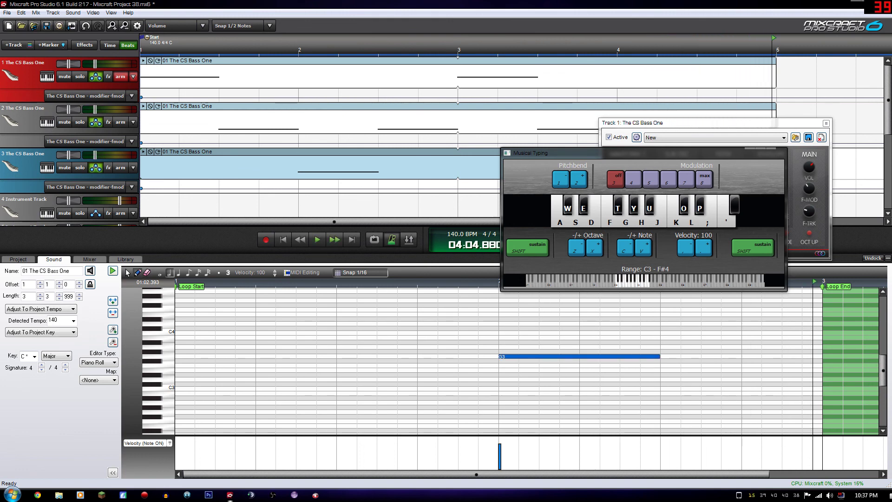
Step: Hide the automation lanes of all three CS Bass One tracks
click(96, 77)
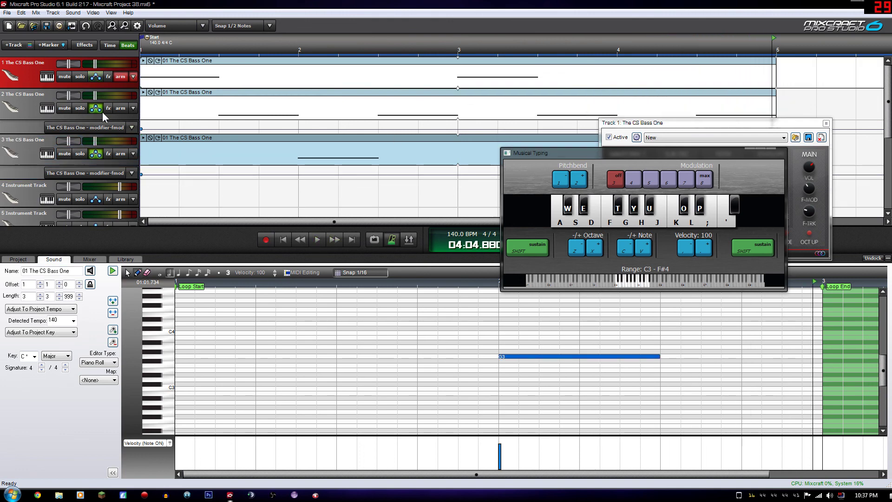
click(96, 108)
click(96, 140)
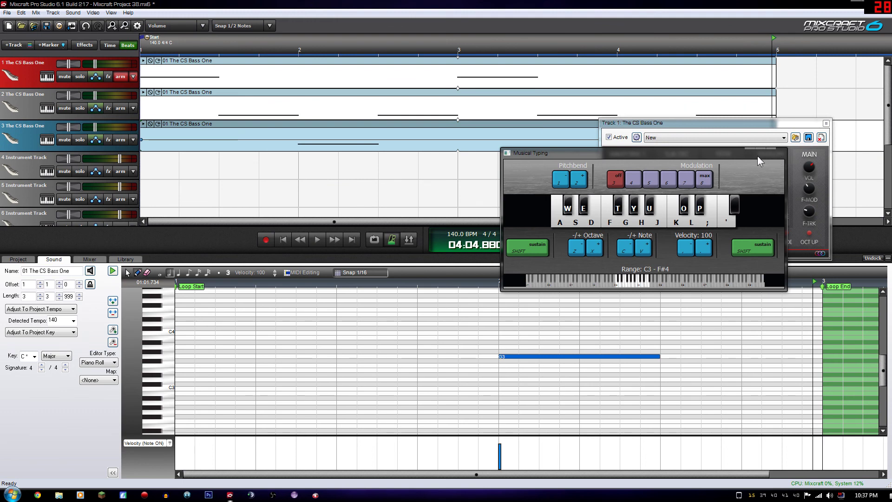
Step: Replace the Musical Typing and track 1 synth windows with track 2's CS Bass One editor, keeping the tracks in view
drag(757, 156, 820, 181)
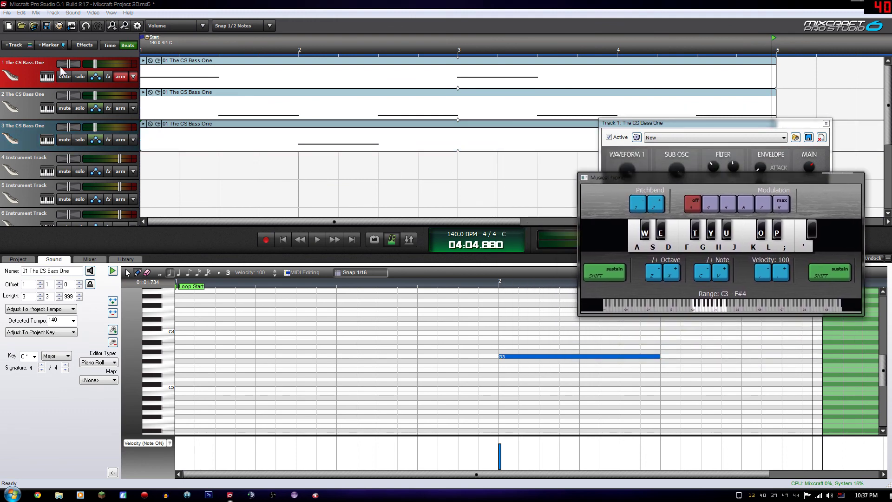
click(47, 109)
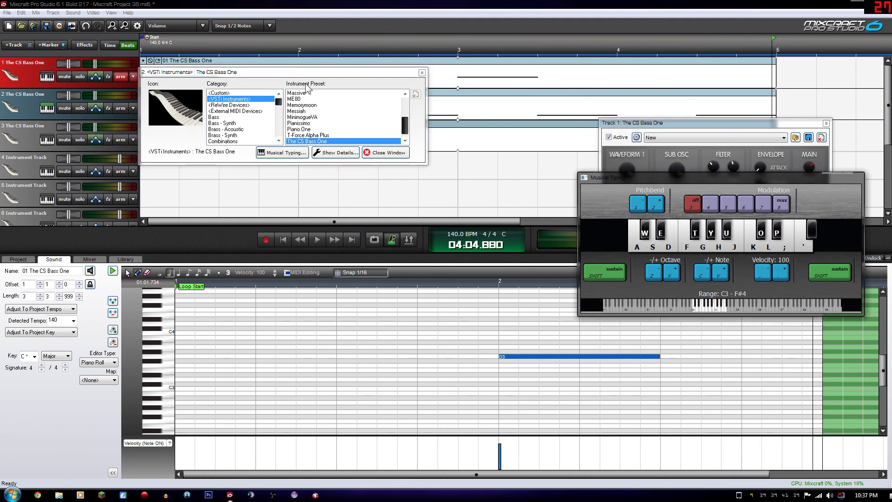
click(852, 177)
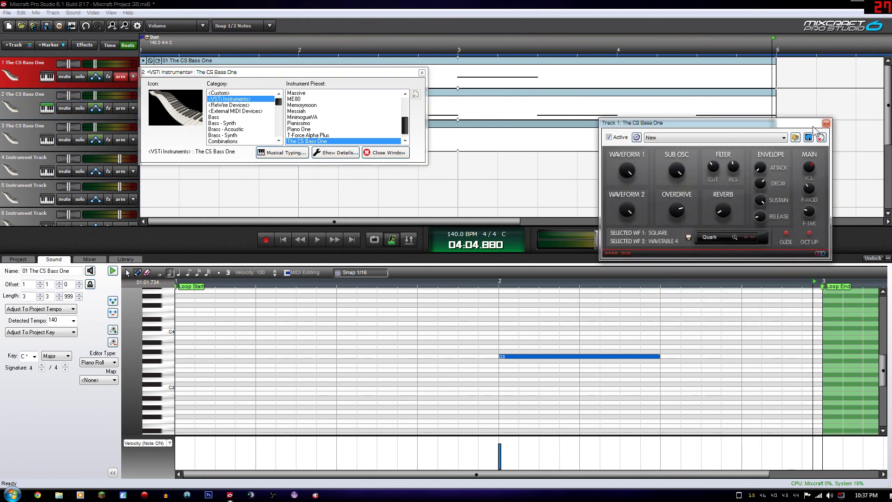
click(826, 124)
click(336, 153)
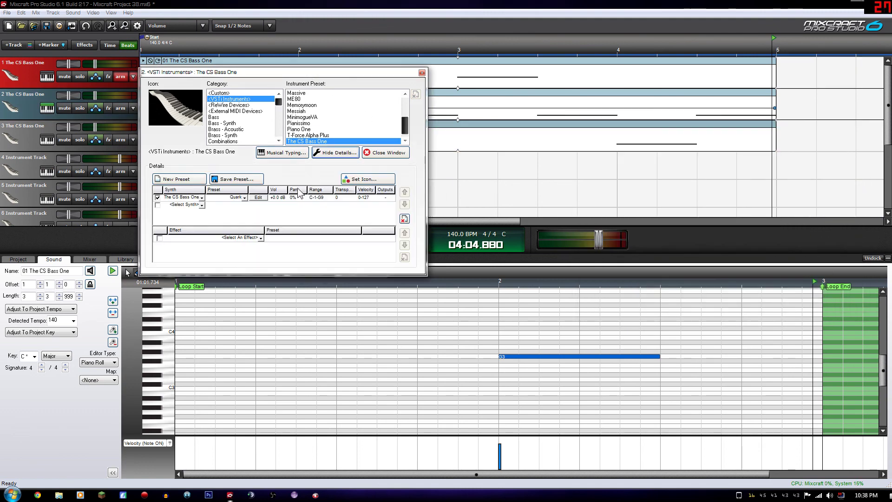
click(258, 197)
drag(257, 74, 198, 320)
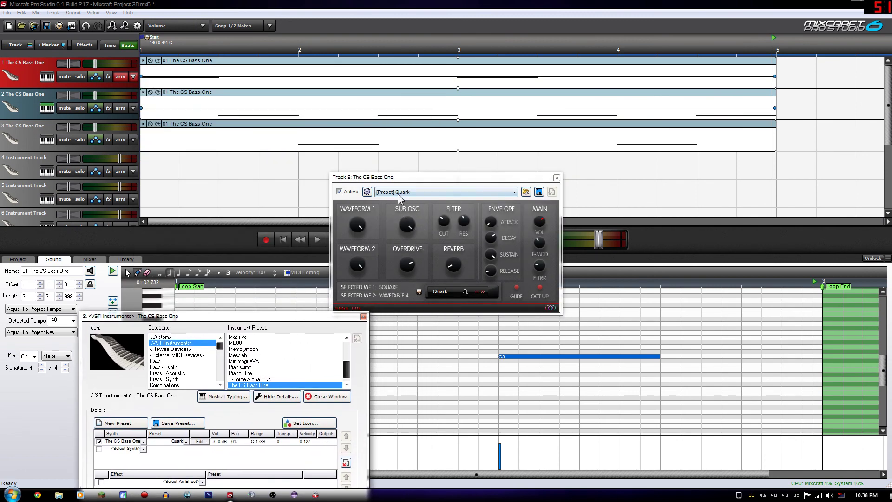
Step: On track 2's synth, lower Sub Osc to about halfway, raise Overdrive fully and increase Reverb slightly while auditioning the riff
click(412, 268)
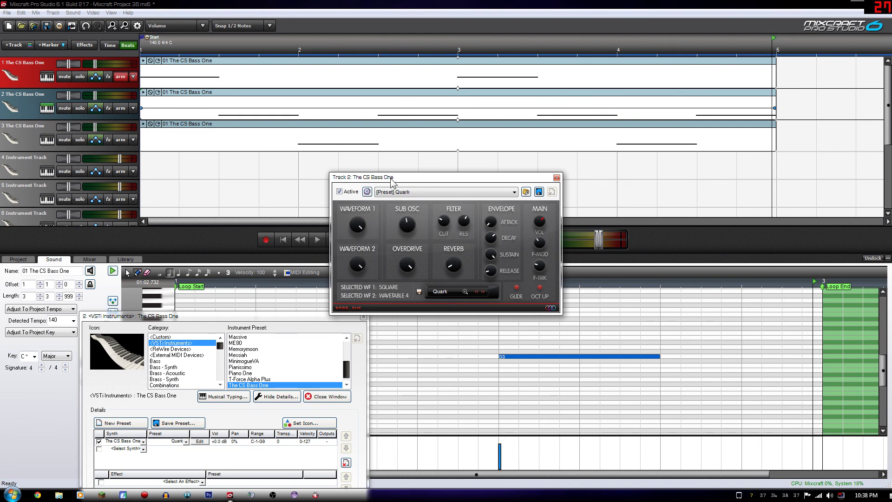
drag(392, 179, 436, 174)
click(318, 239)
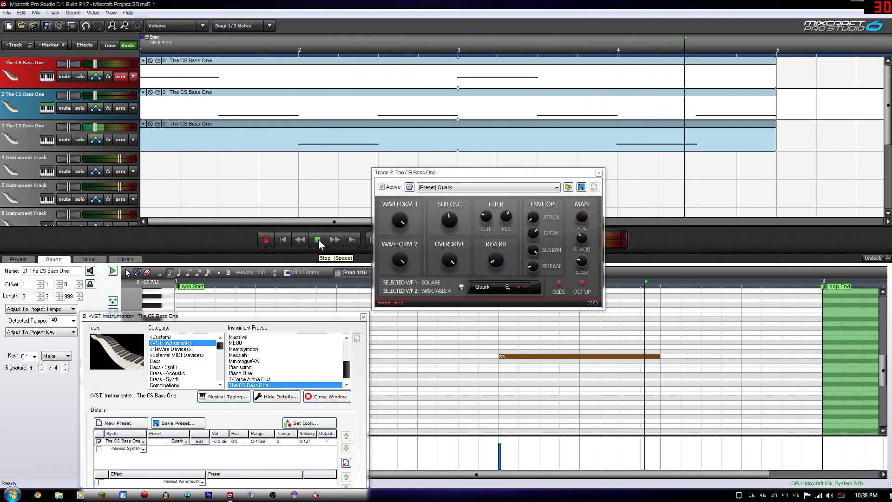
click(485, 218)
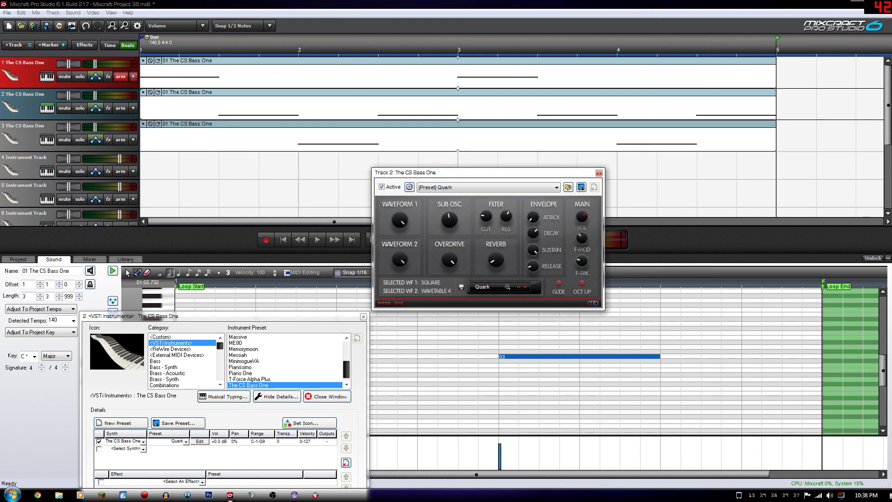
click(318, 240)
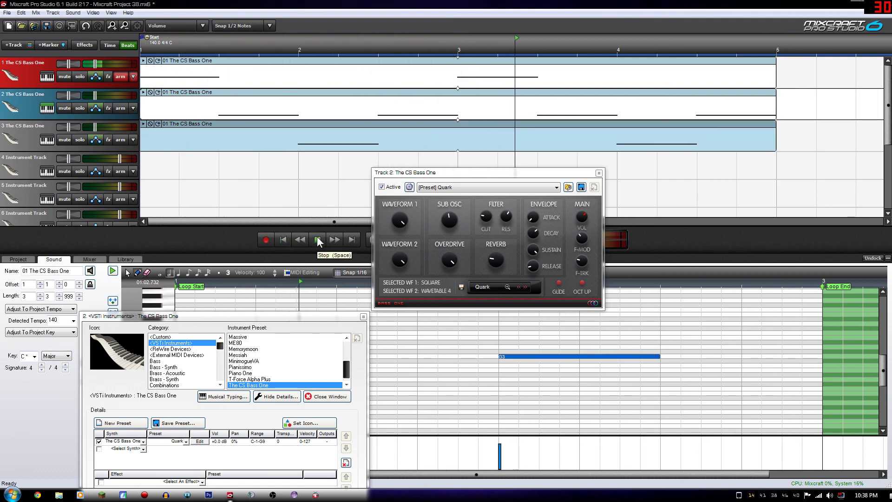
Step: Set track 2's Waveform 2 to 4 Saws, stop playback and move the synth window clear of the timeline
drag(403, 261, 403, 300)
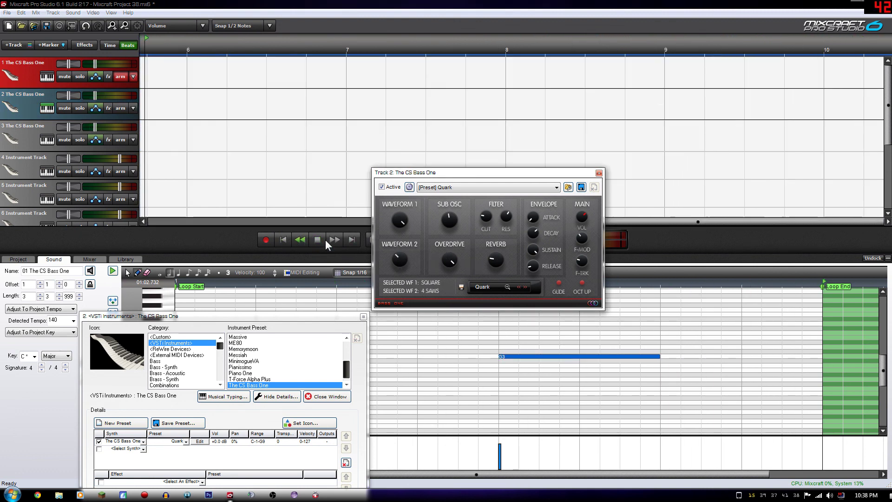
click(318, 240)
drag(546, 174, 569, 262)
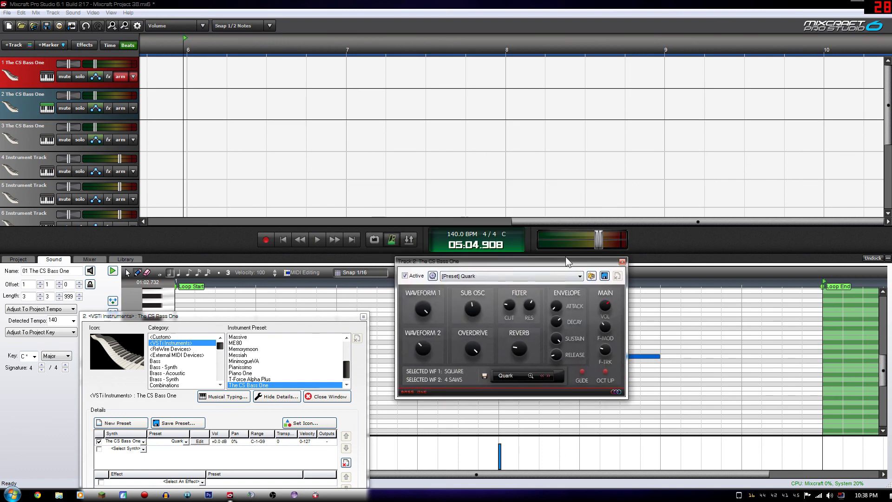
Step: Loop playback over the second half of bar 1, where track 2's first bass note sounds
drag(572, 219, 190, 247)
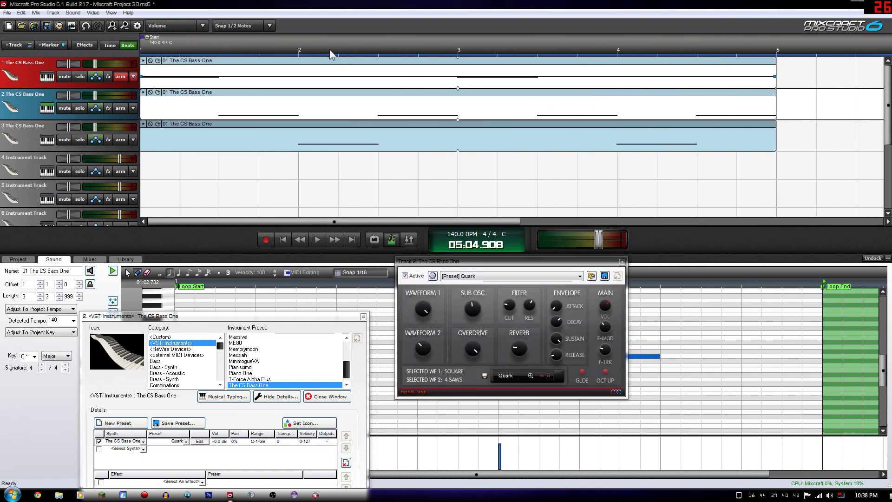
drag(218, 48, 298, 44)
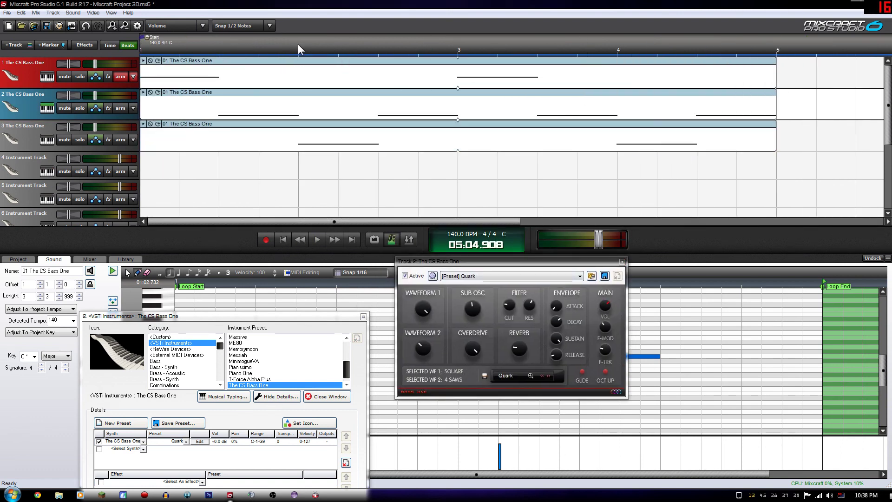
right_click(259, 37)
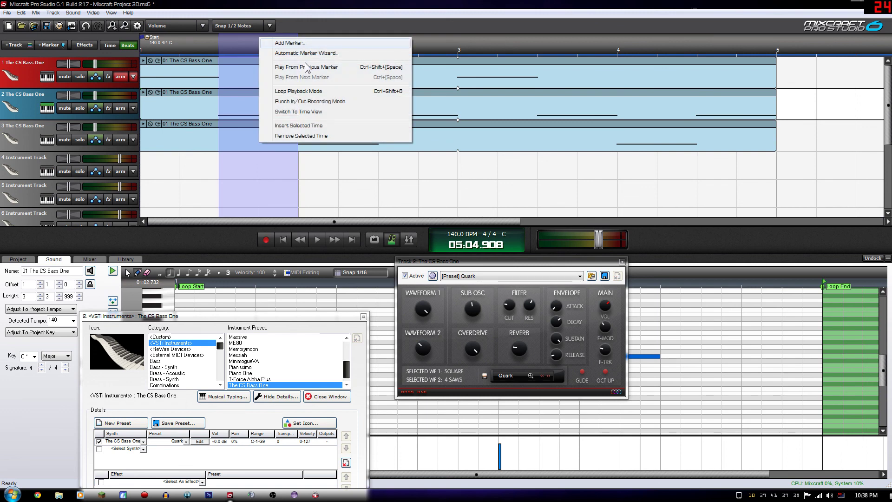
click(296, 93)
click(321, 241)
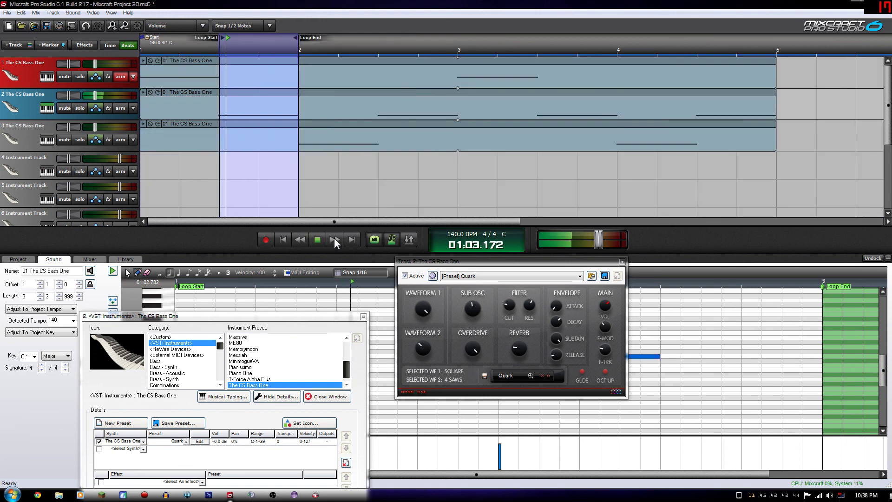
Step: Lower the master volume and adjust track 2's synth to Wavetable 1 for Waveform 2, more Sub Osc and Reverb, and less Overdrive
drag(599, 240, 549, 241)
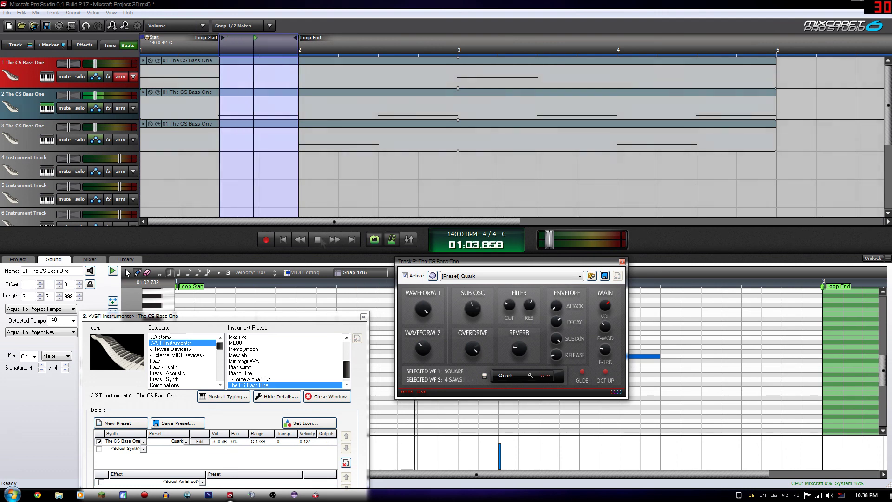
click(320, 239)
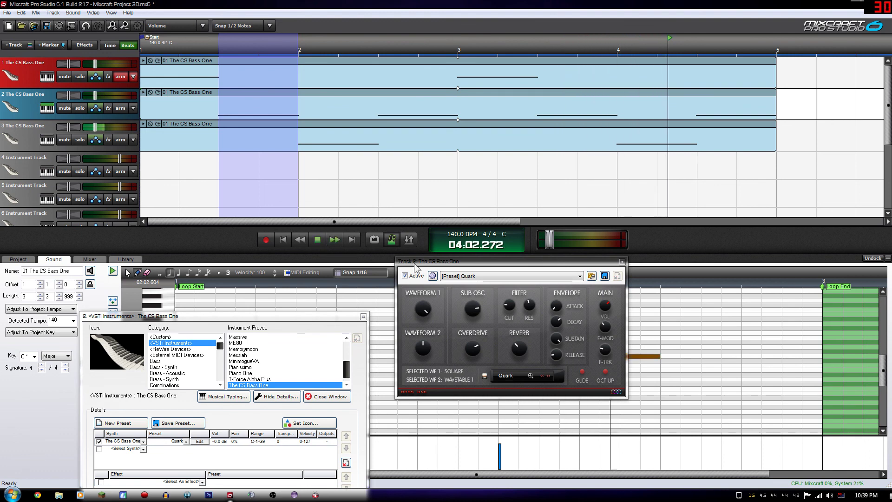
click(318, 240)
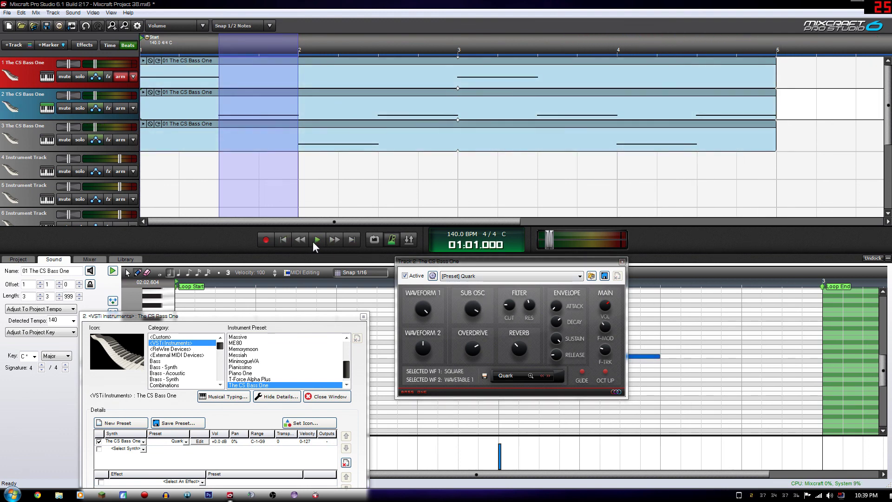
Step: Play the riff from the start to hear track 2's adjusted sound, and return the playhead to the beginning
click(313, 241)
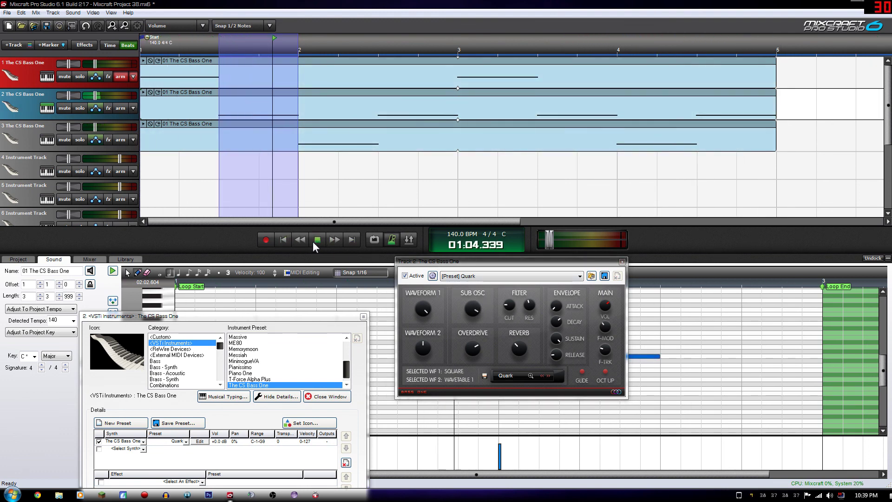
click(313, 241)
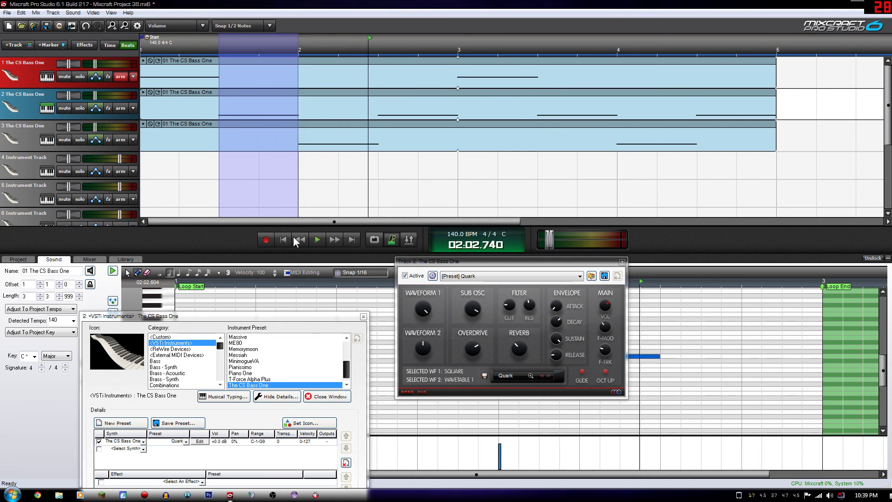
click(284, 240)
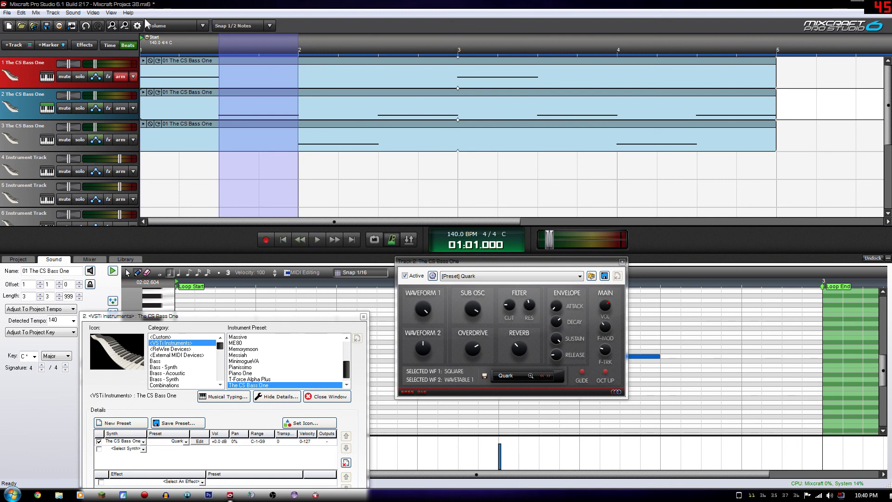
click(93, 13)
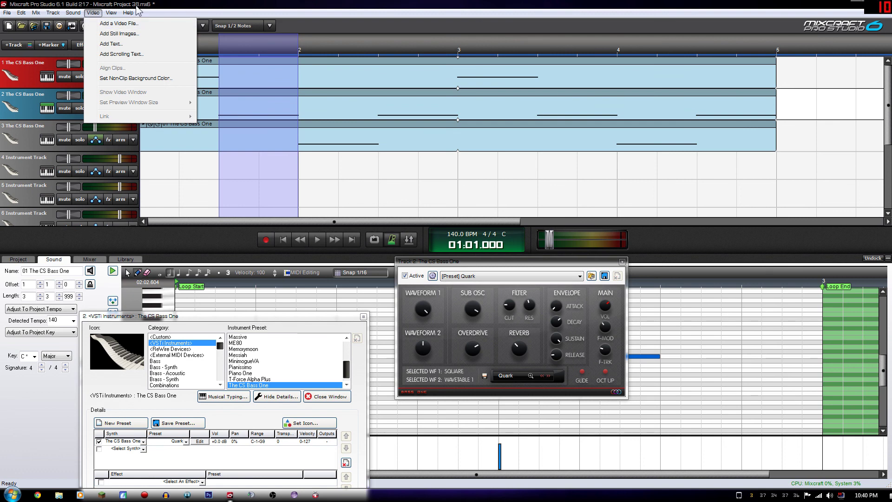
click(199, 10)
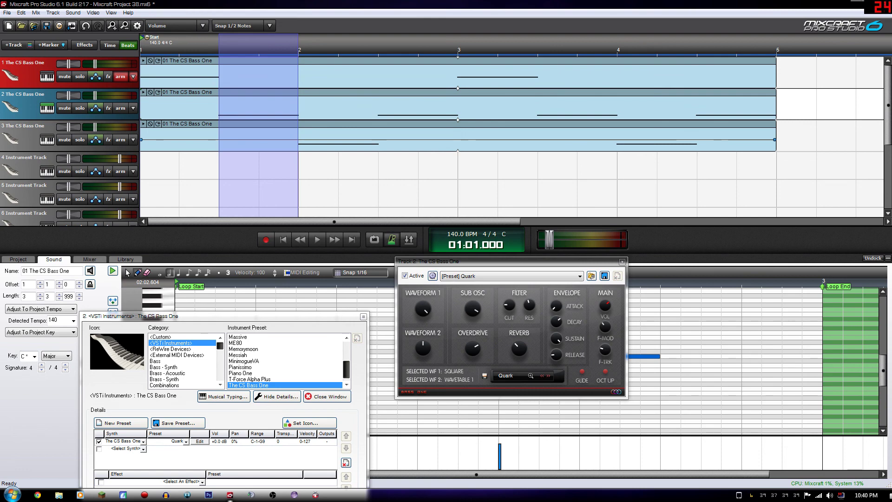